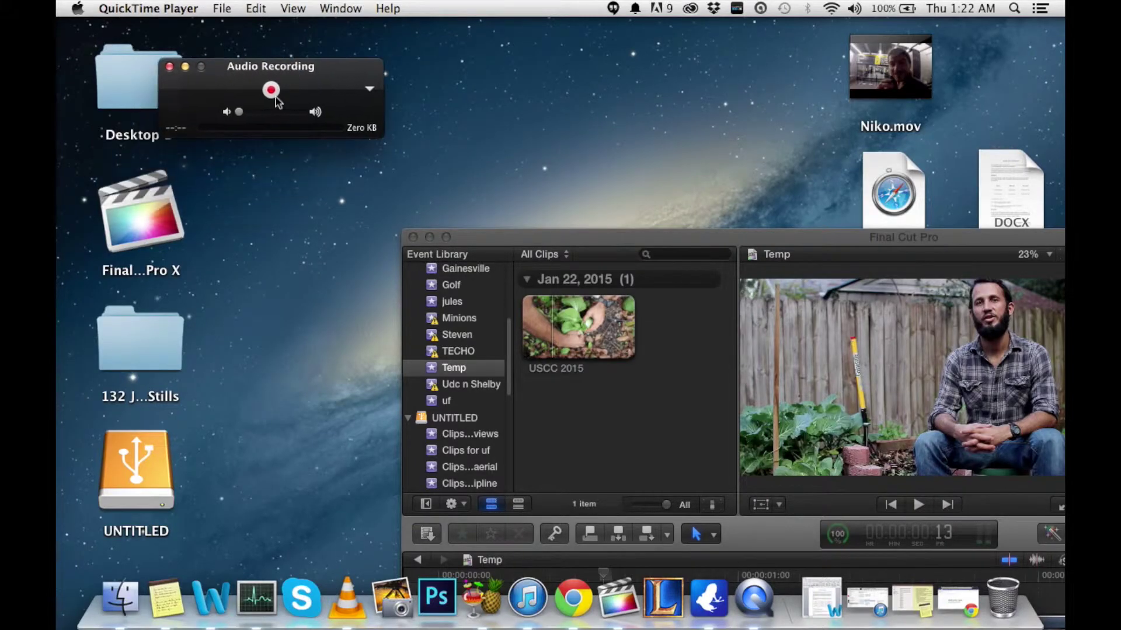
Start the QuickTime audio recording, then switch to Final Cut Pro and enlarge its window to fill the screen
click(274, 95)
click(527, 246)
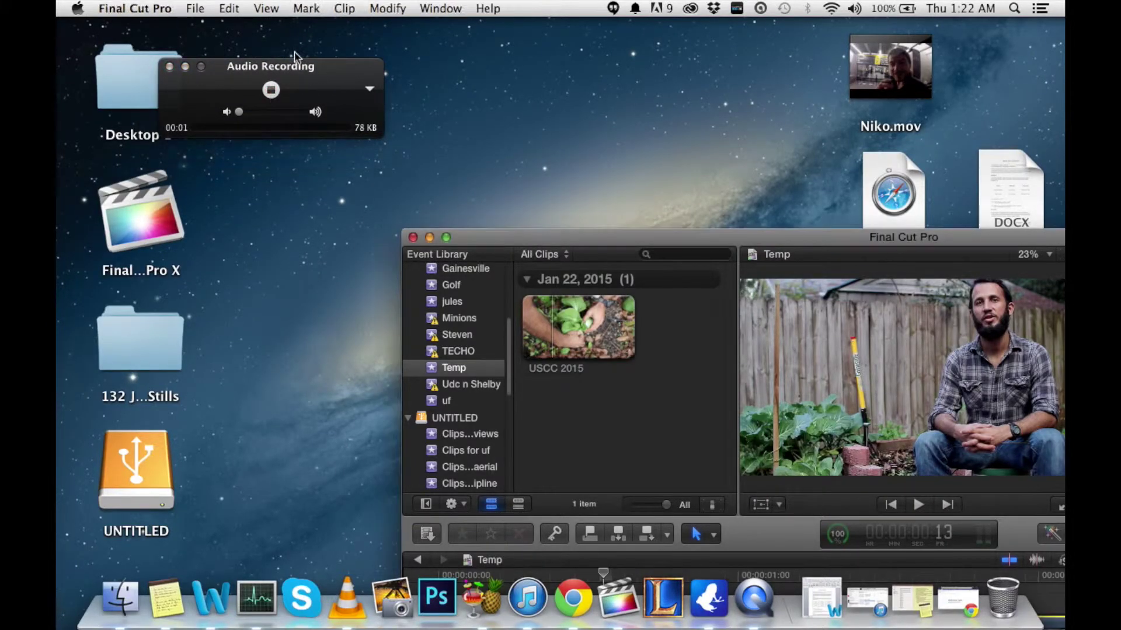
double_click(545, 238)
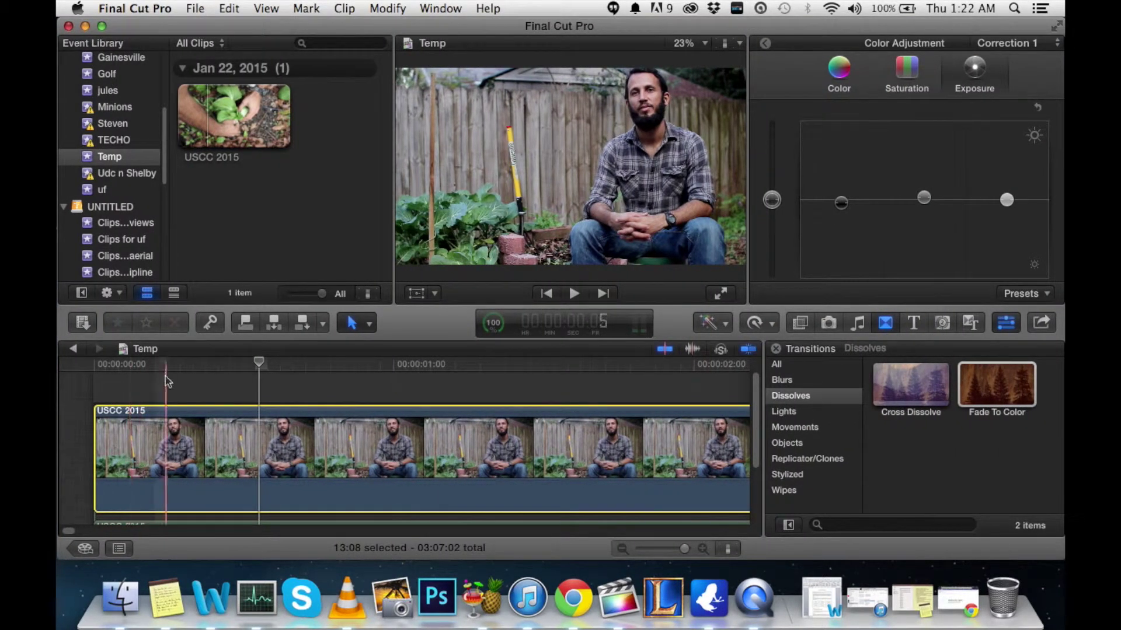
Play the Temp project from its beginning, mute the system sound, and stop playback
click(92, 388)
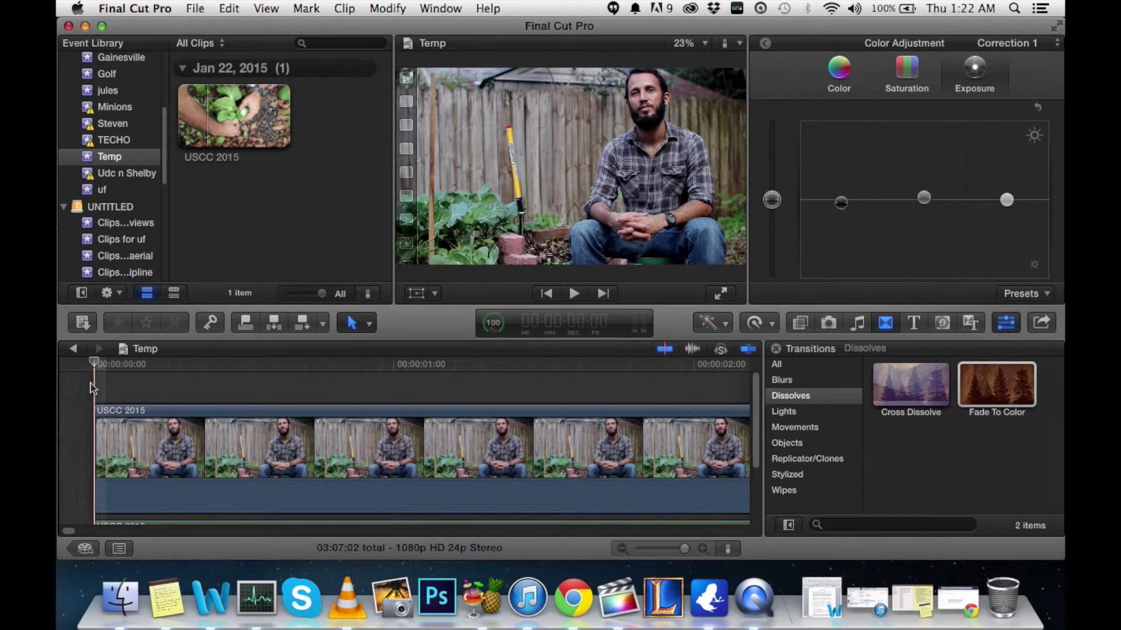
key(space)
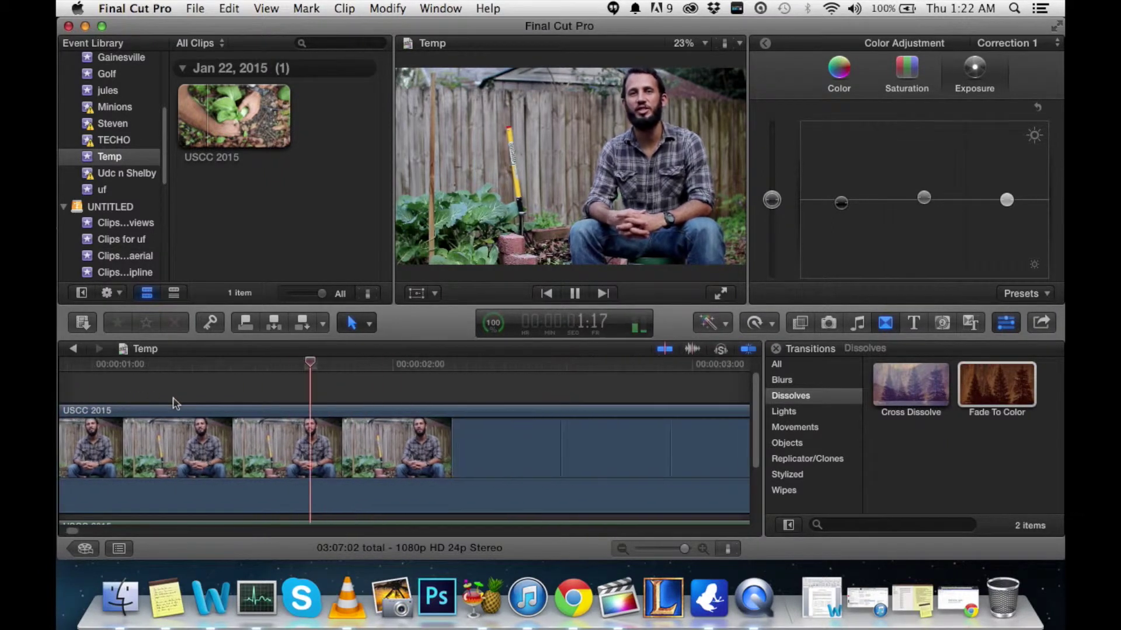
key(XF86AudioMute)
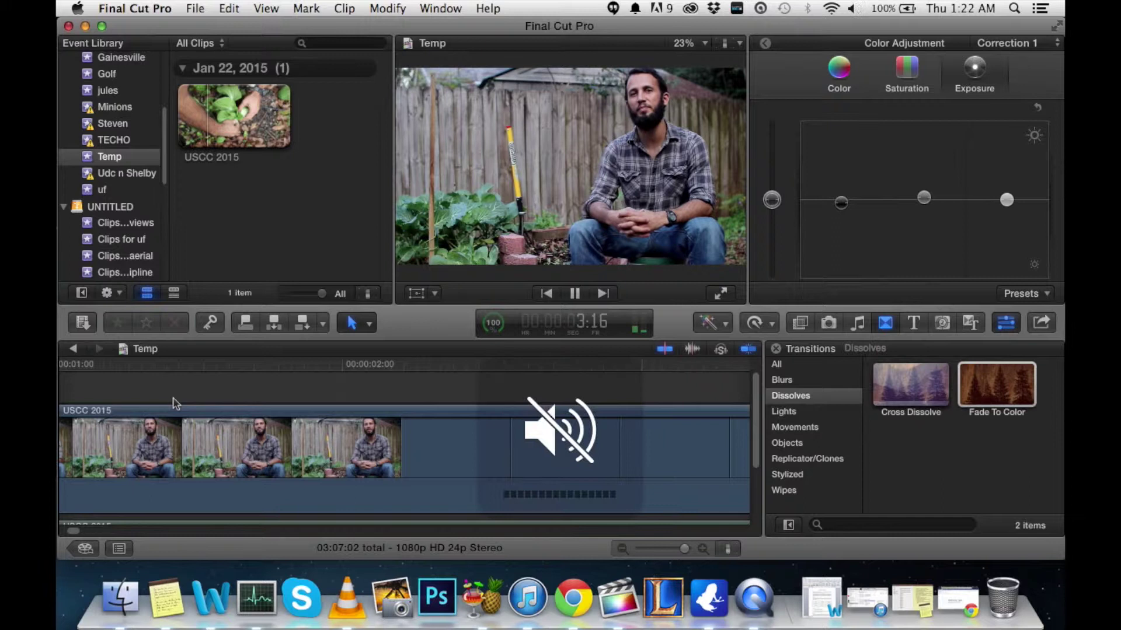
key(space)
Lower the shadows exposure of the opening interview clip slightly and raise its overall saturation a little
click(254, 396)
click(841, 207)
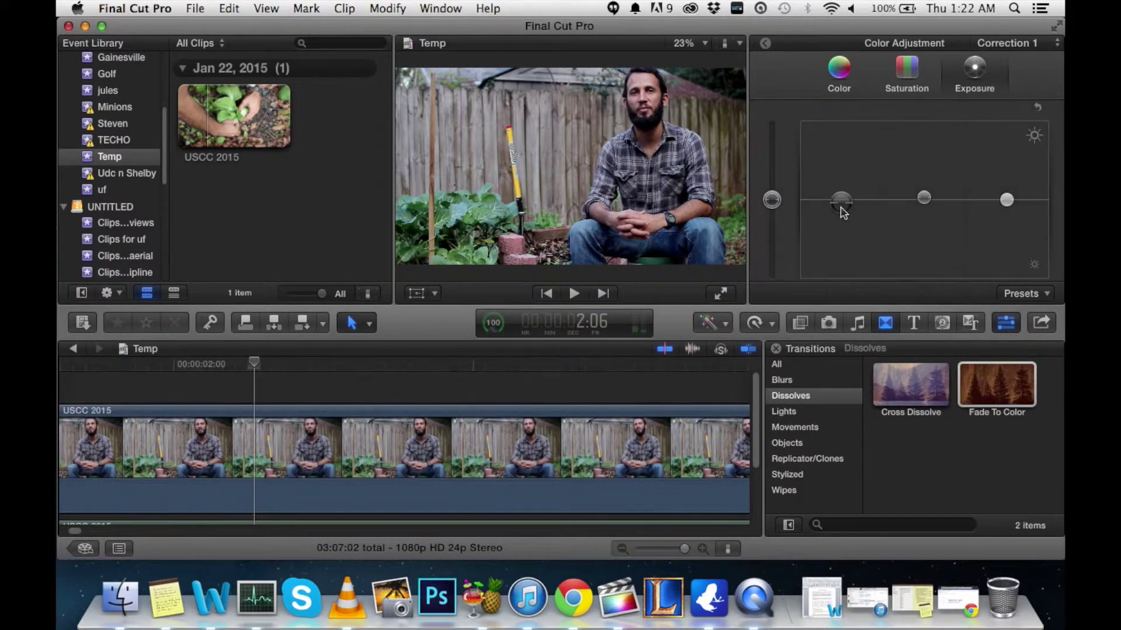
click(906, 70)
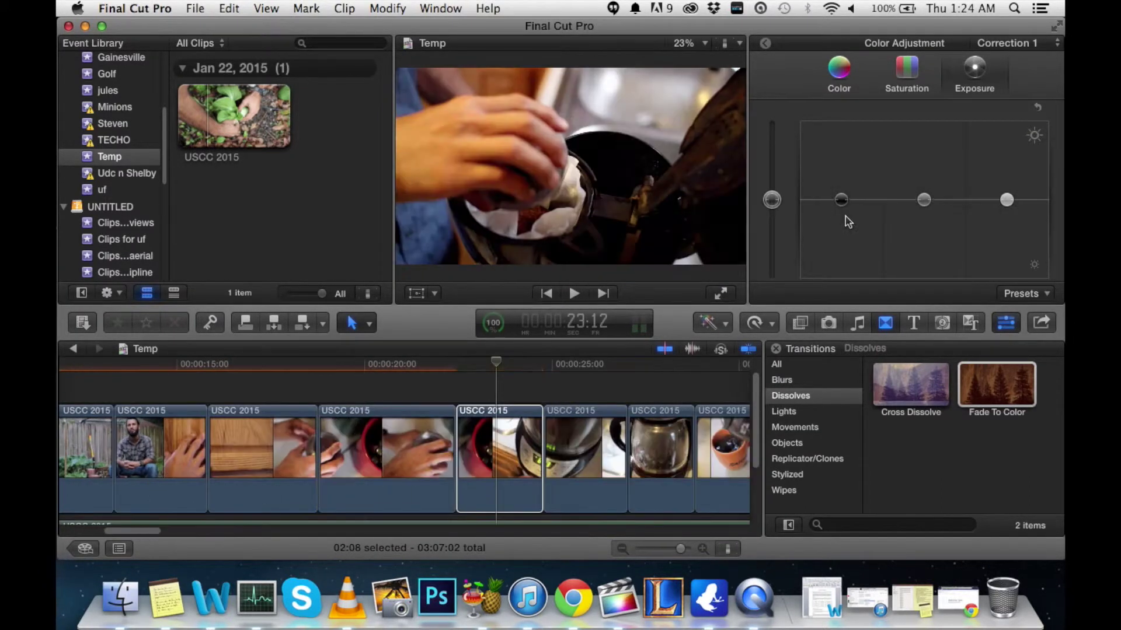
On the coffee filter clip, raise the midtones exposure slightly and lower the highlights exposure a little
drag(924, 199, 928, 194)
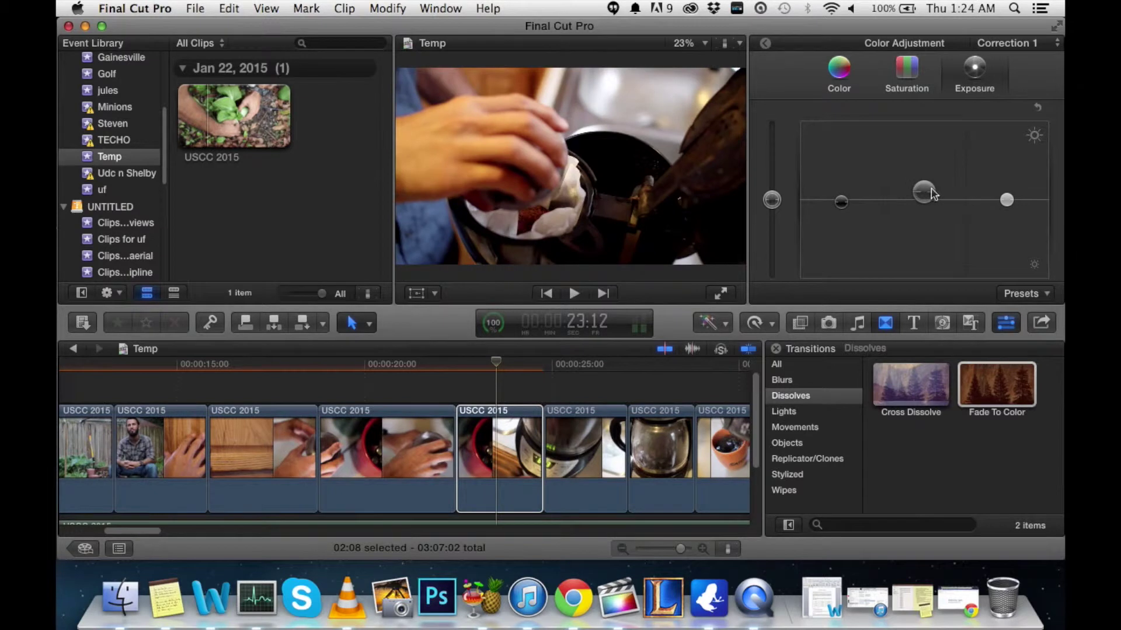
drag(1006, 202, 1008, 205)
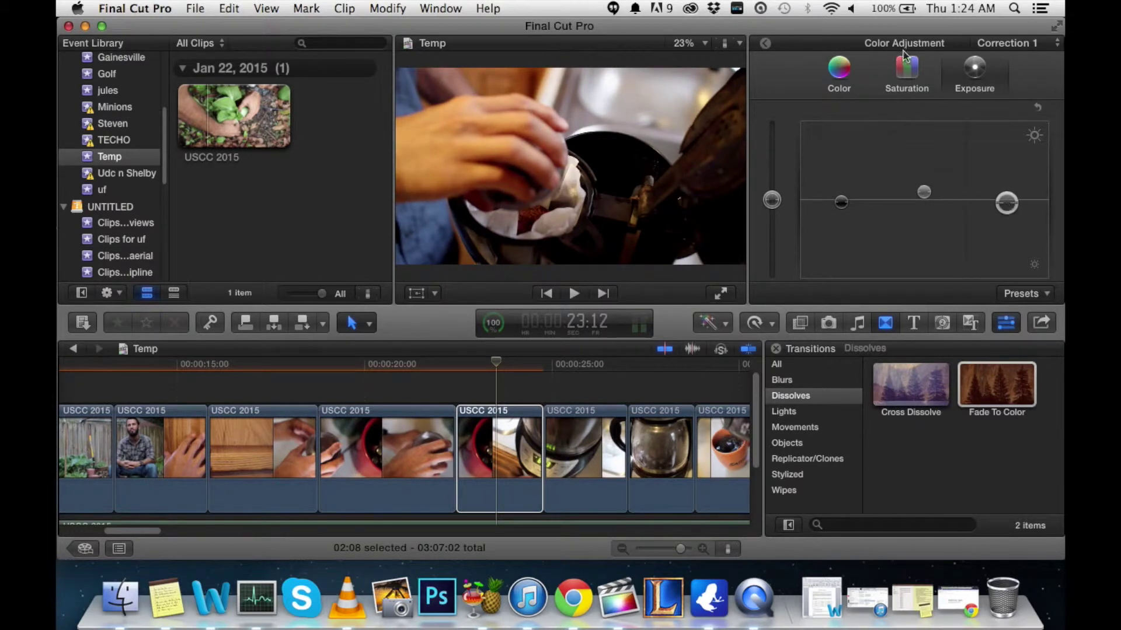
click(508, 414)
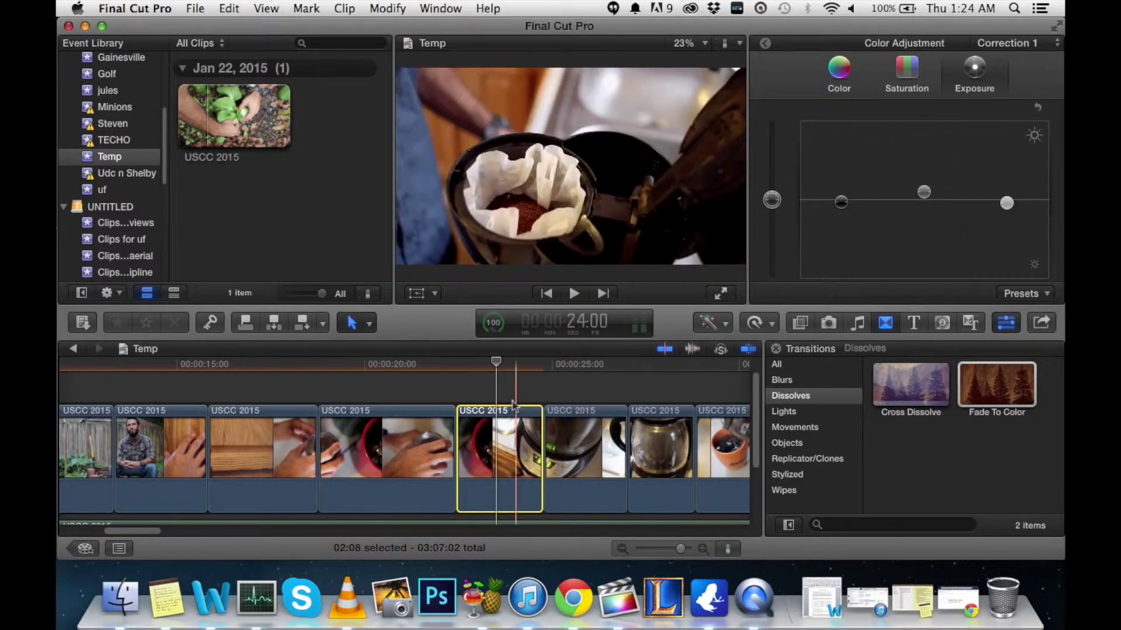
Examine the cuts between clips in the timeline, zooming in around the cabinet door cut at 15:20 and back out
click(543, 402)
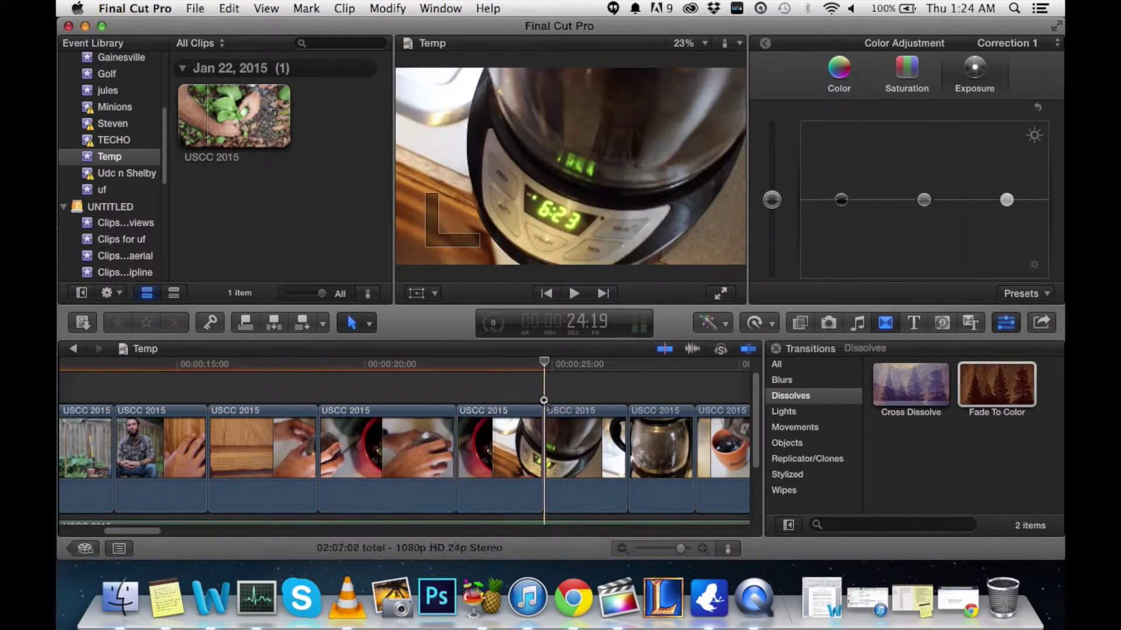
key(z)
click(544, 406)
click(543, 424)
click(517, 433)
scroll(516, 433, left, 10)
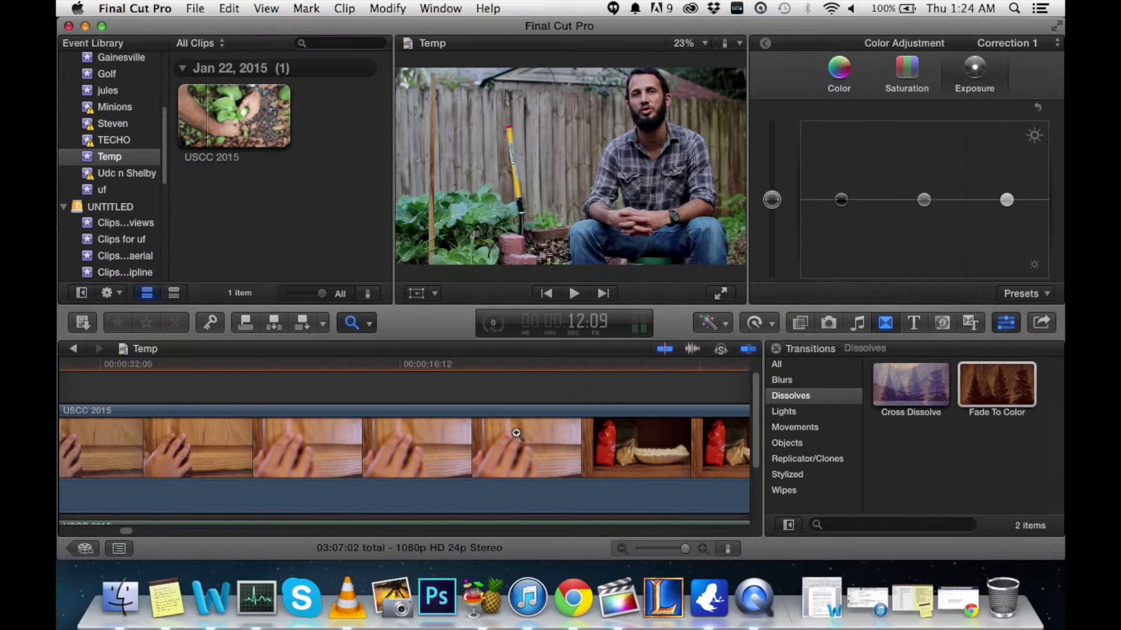
key(a)
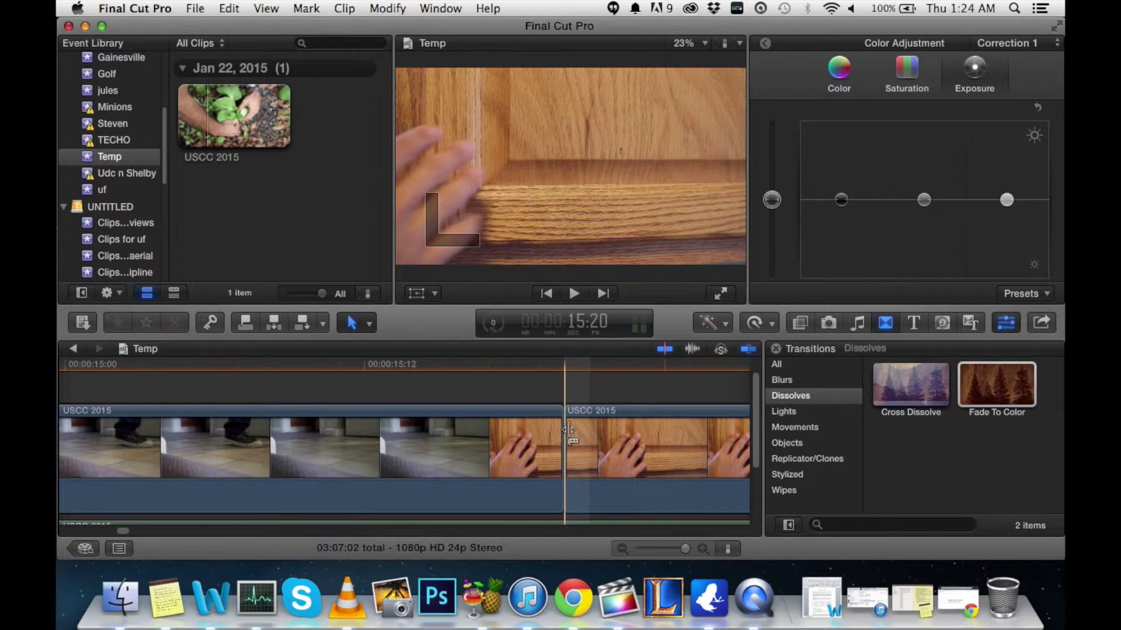
key(super+minus)
key(super+minus)
key(super+minus)
key(super+minus)
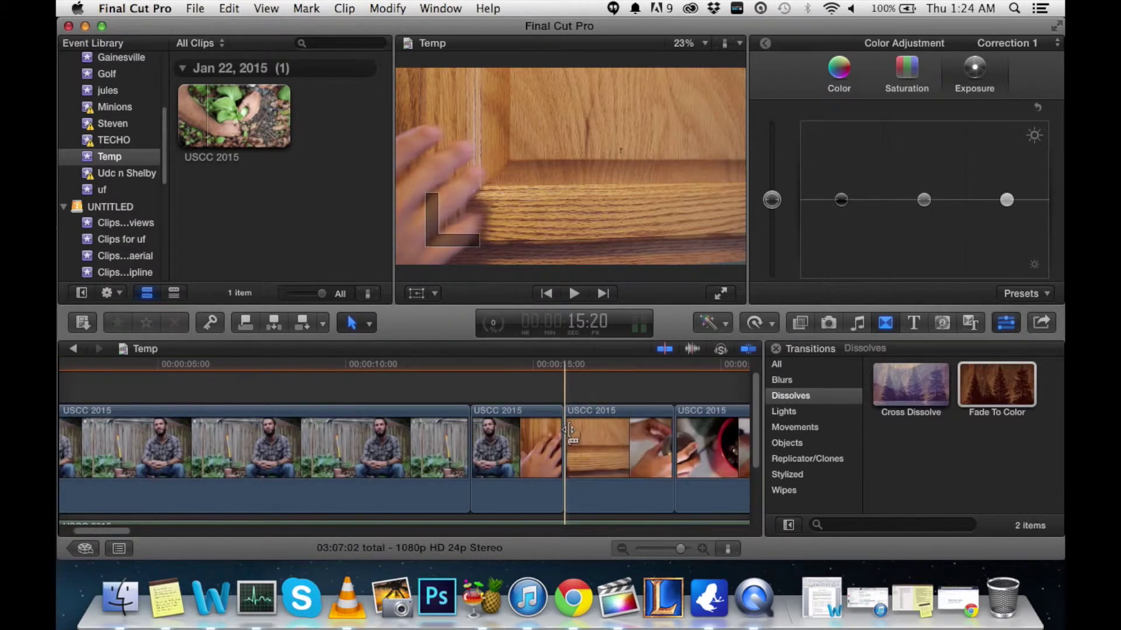
Place the playhead at 25:19, select the coffee maker display clip and show its Color Board
key(space)
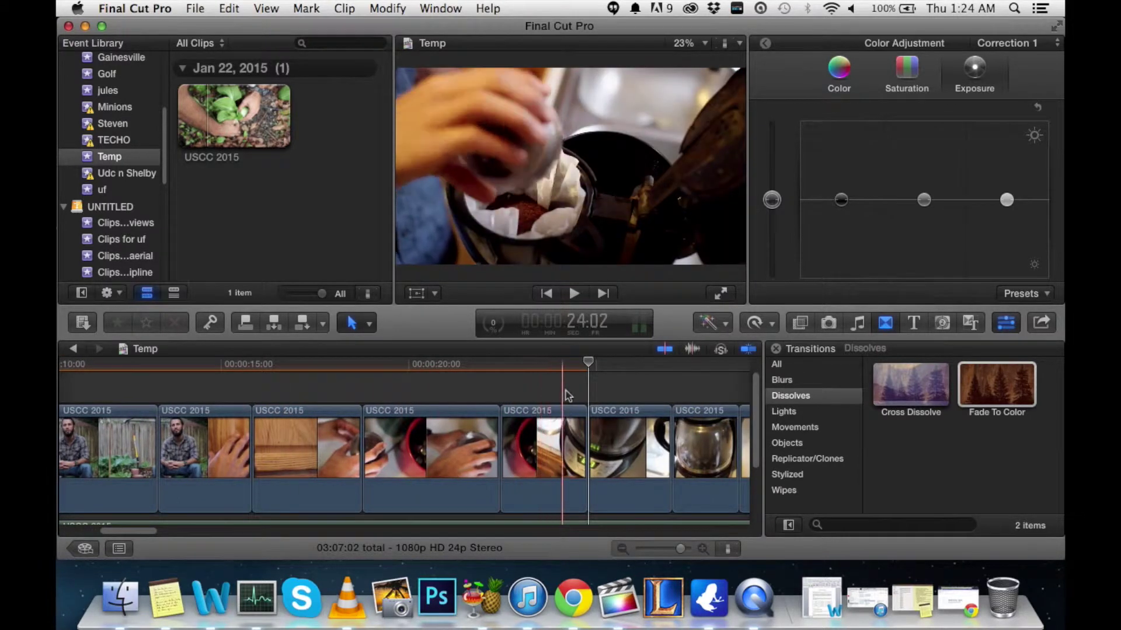
click(613, 392)
scroll(614, 392, right, 3)
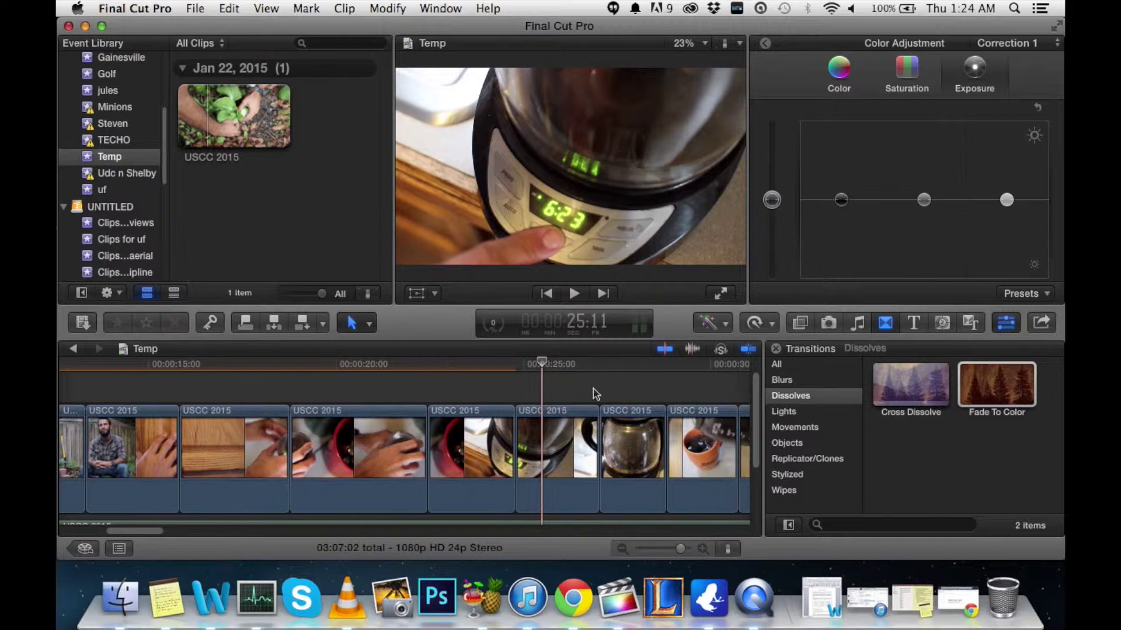
click(555, 389)
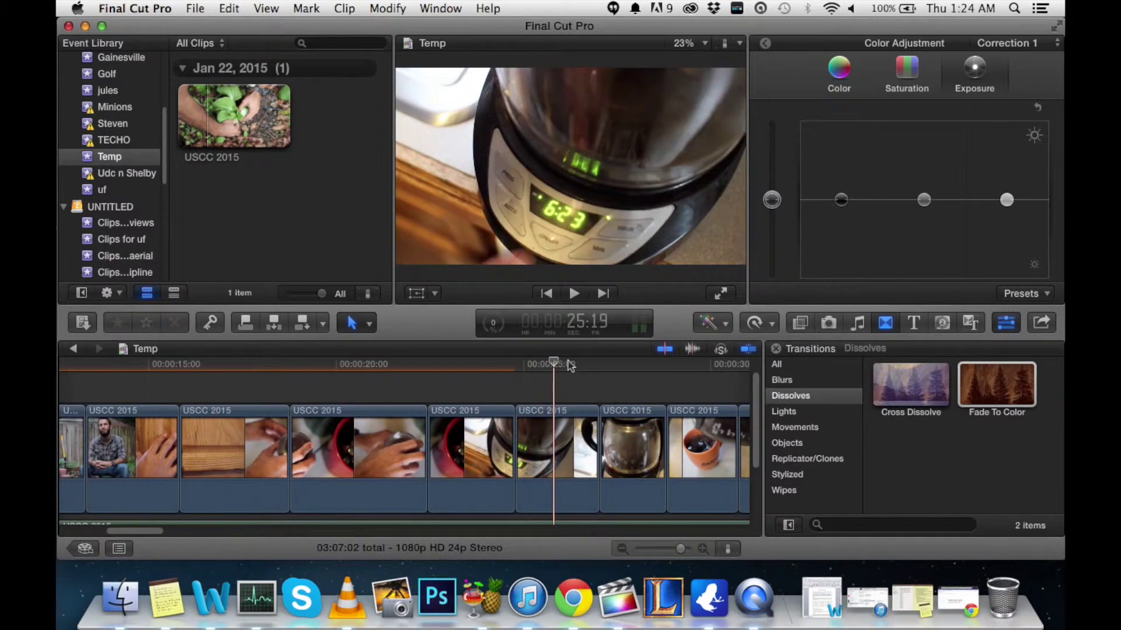
click(563, 448)
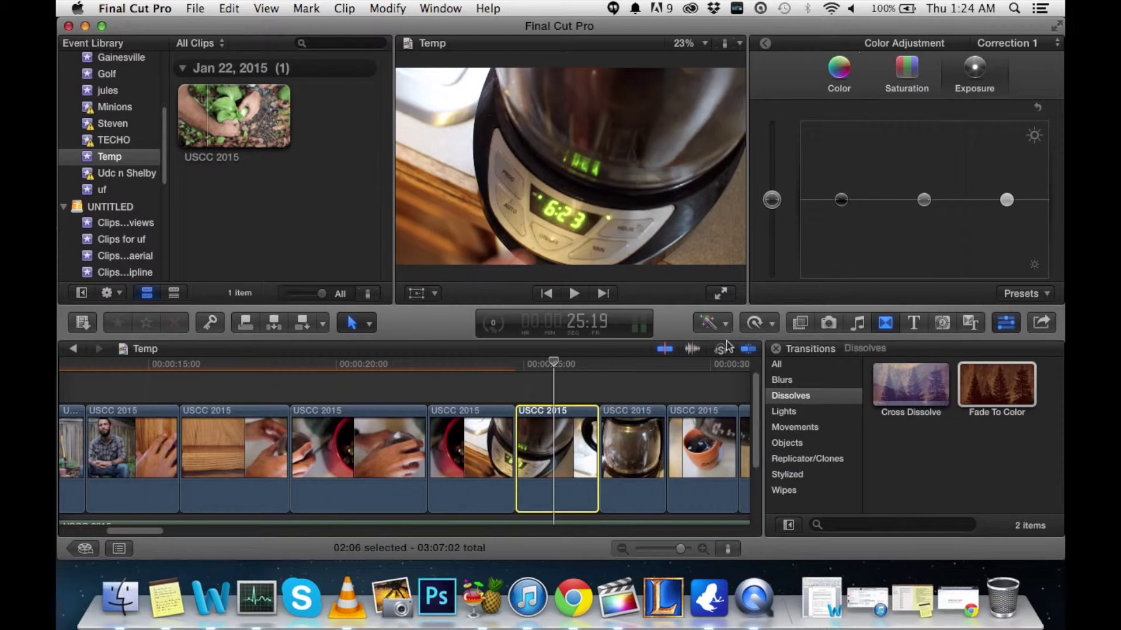
click(725, 326)
click(759, 424)
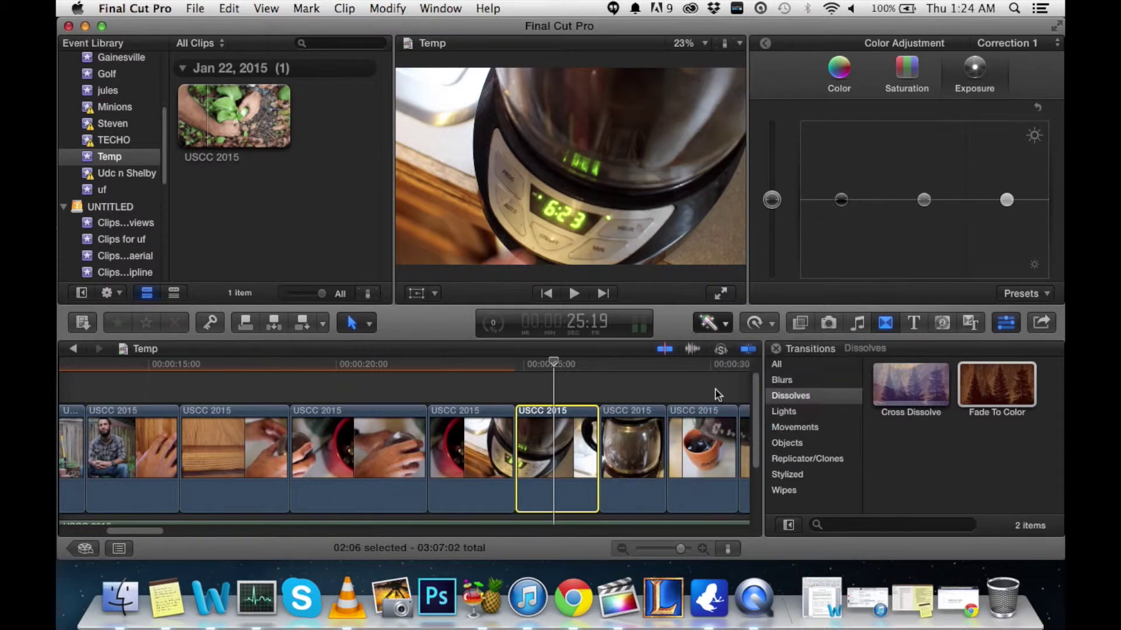
click(725, 323)
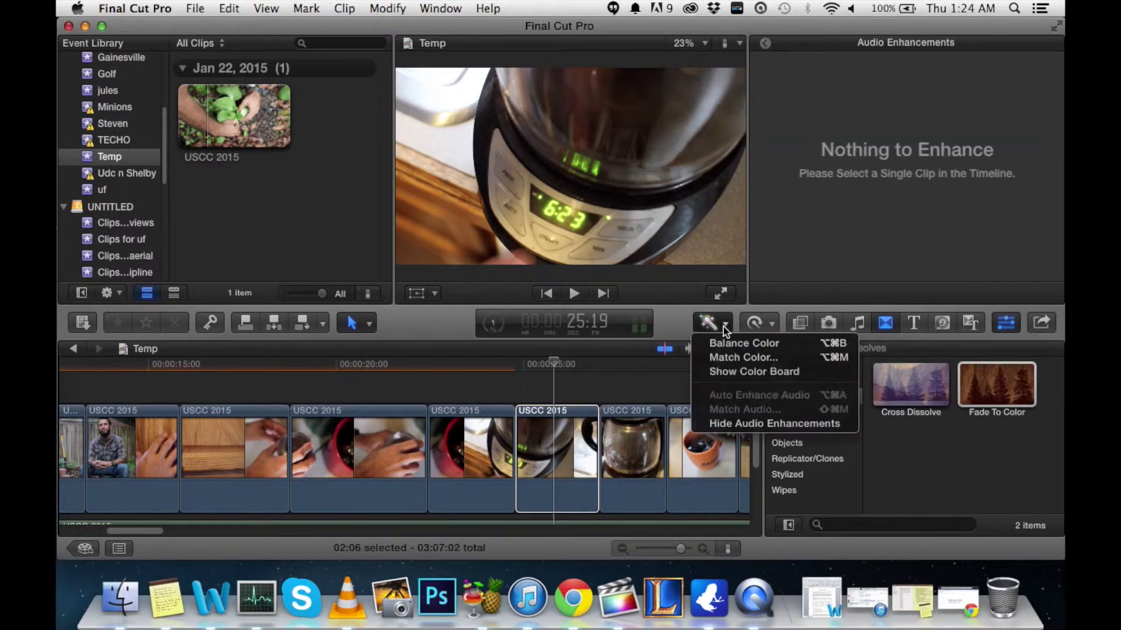
click(733, 372)
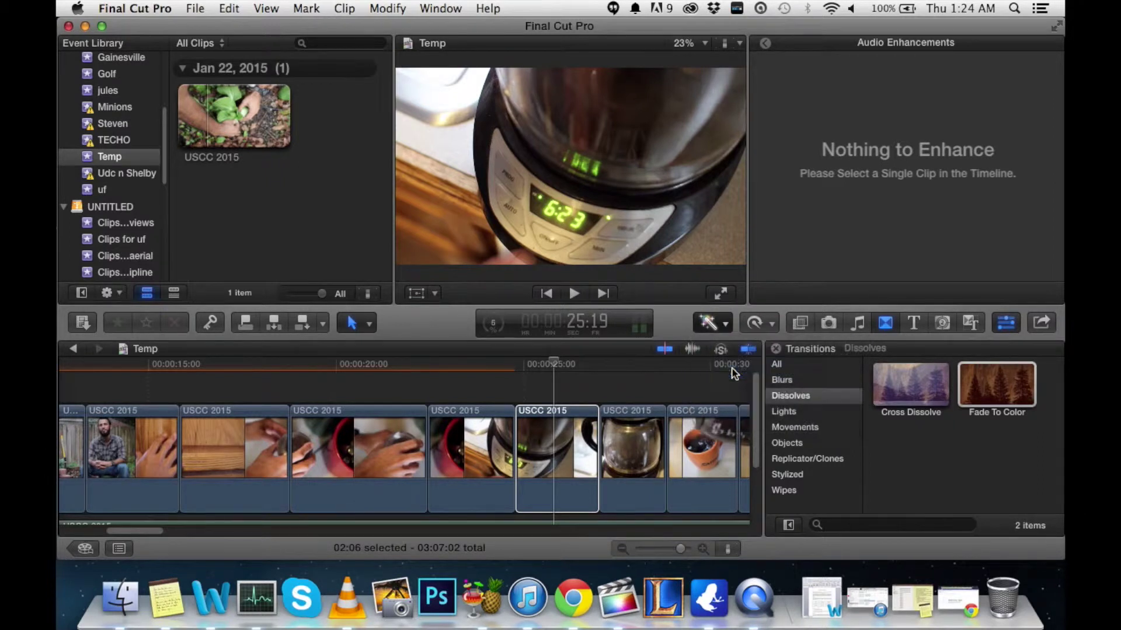
drag(975, 31, 972, 32)
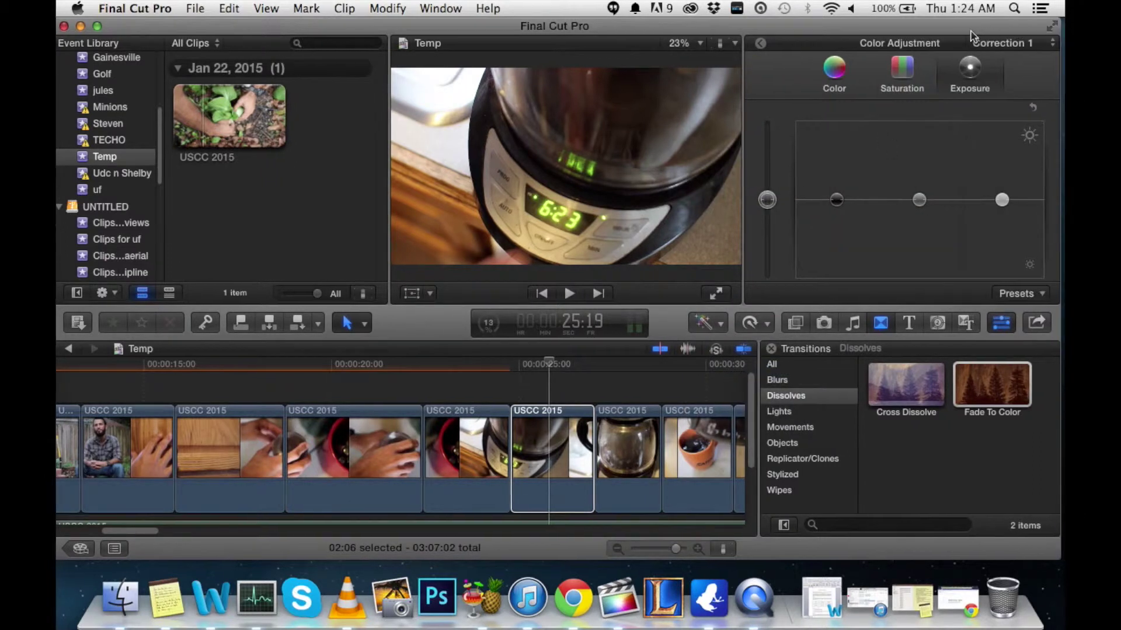
In the display clip's exposure correction, lower the shadows slightly, raise the midtones slightly and lower the highlights
click(833, 83)
click(871, 86)
click(971, 83)
click(836, 200)
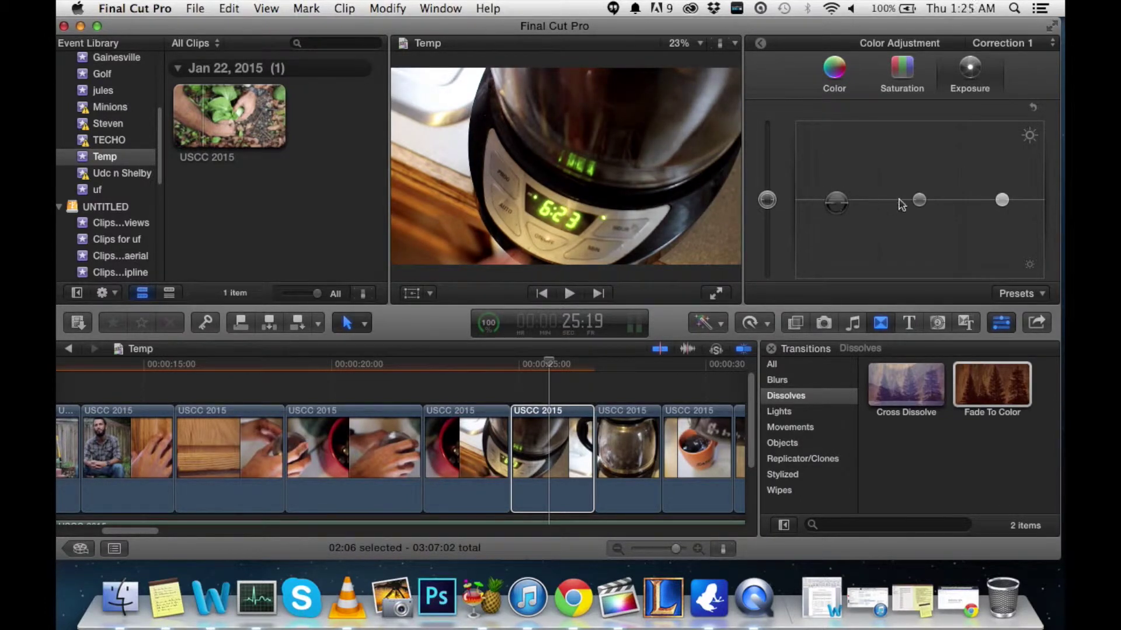
click(920, 199)
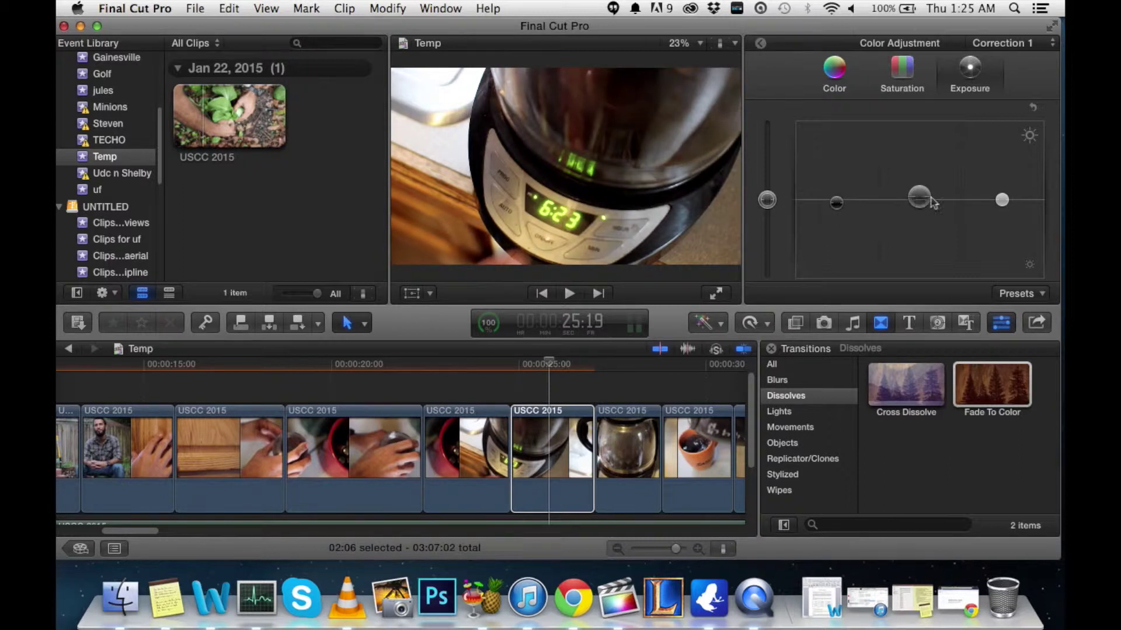
click(1002, 200)
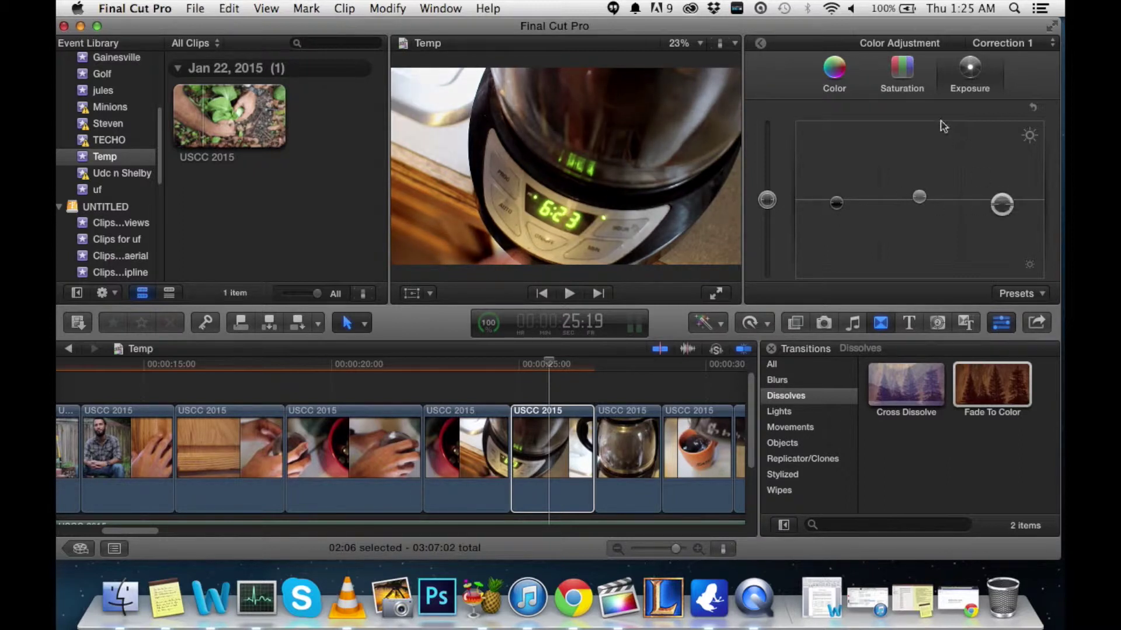
Try lowering the display clip's global exposure, restore it, and go over the shadows, midtones and highlights controls
click(904, 80)
click(950, 86)
mouse_move(769, 201)
mouse_down()
mouse_move(769, 151)
mouse_move(774, 214)
mouse_up()
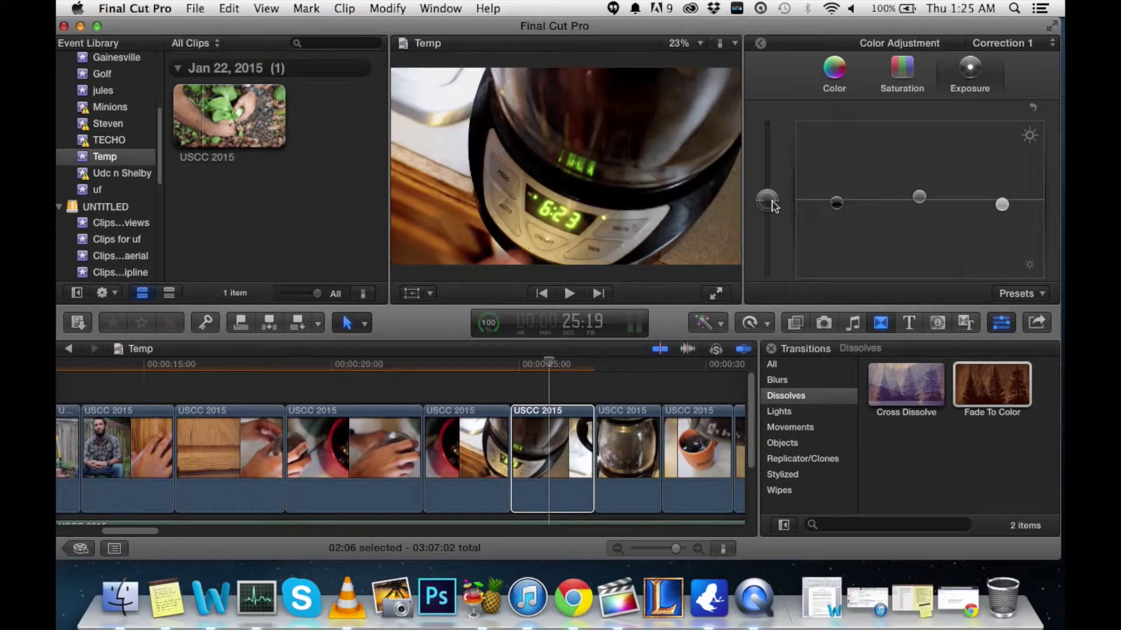
click(838, 207)
click(914, 202)
click(1007, 206)
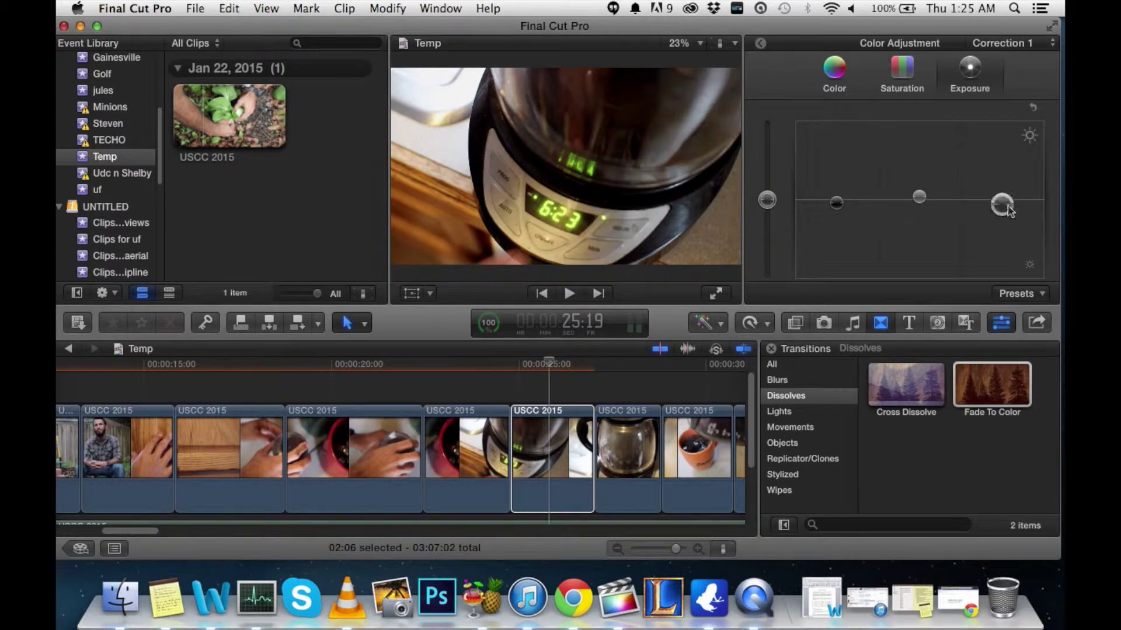
click(837, 204)
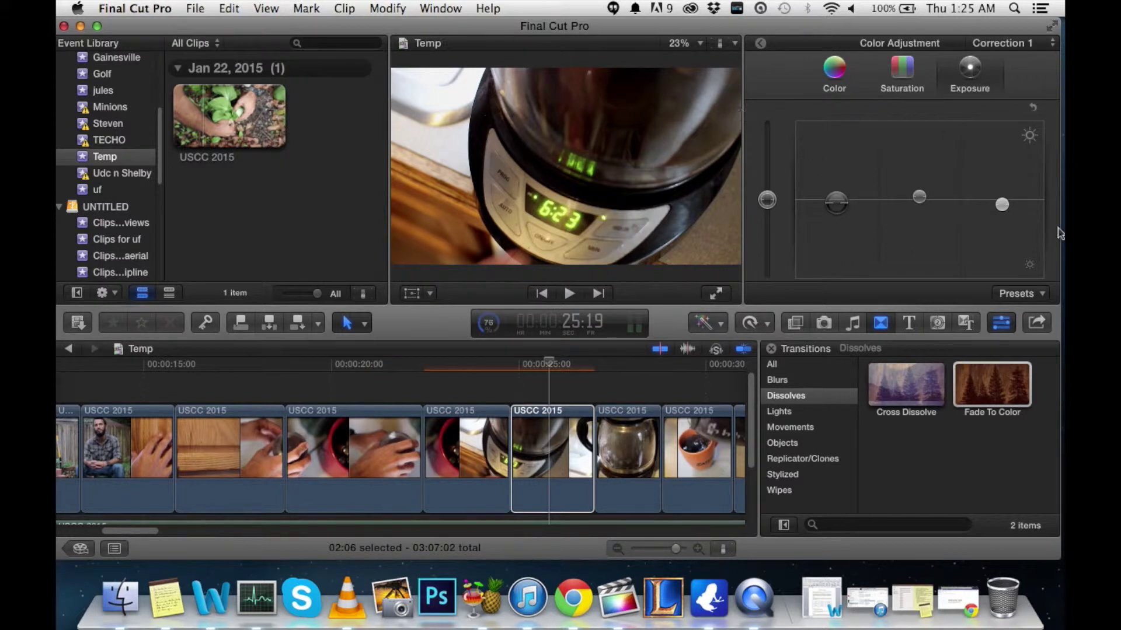
Raise the overall saturation of the coffee maker display clip slightly
click(549, 402)
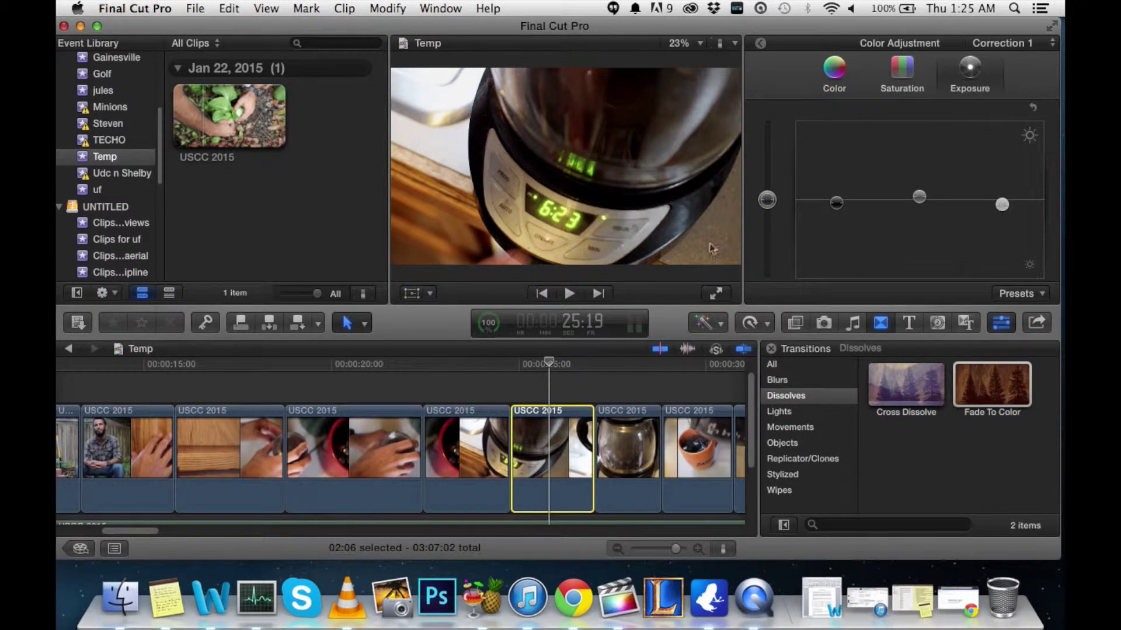
click(889, 79)
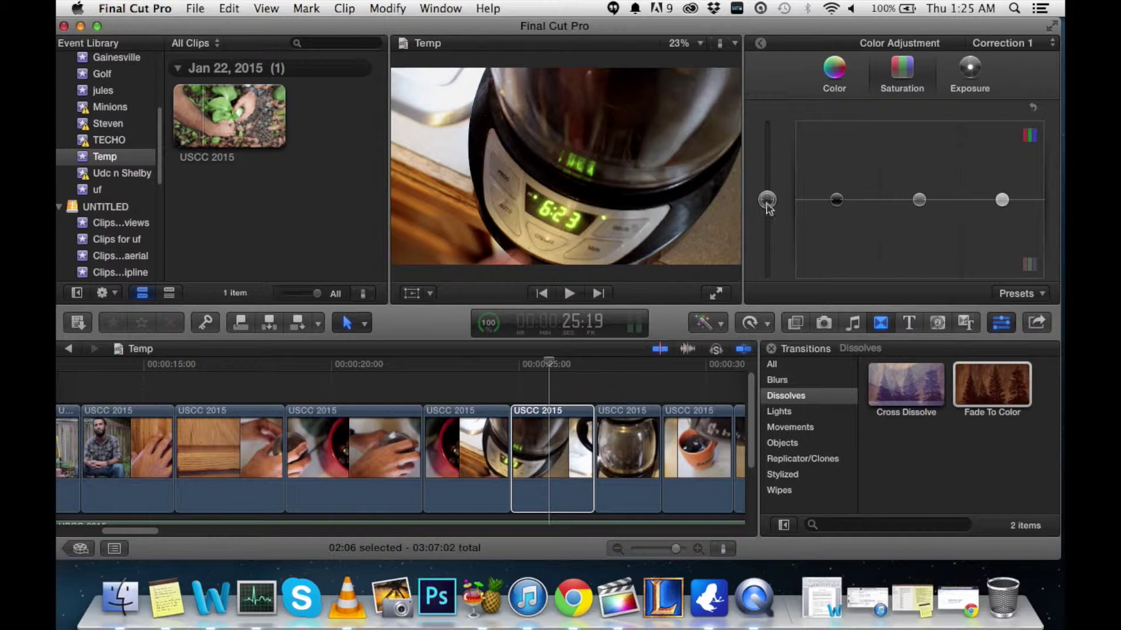
drag(765, 203, 767, 199)
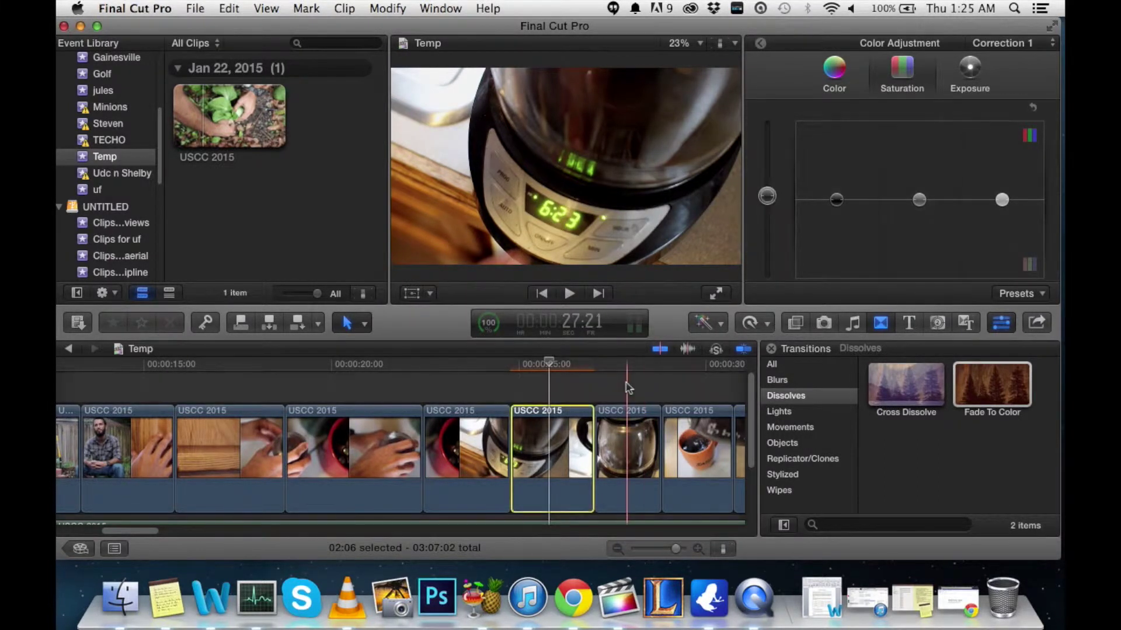
On the coffee pot clip at 27:21, lower the shadows exposure, raise the midtones and lower the highlights slightly
click(626, 443)
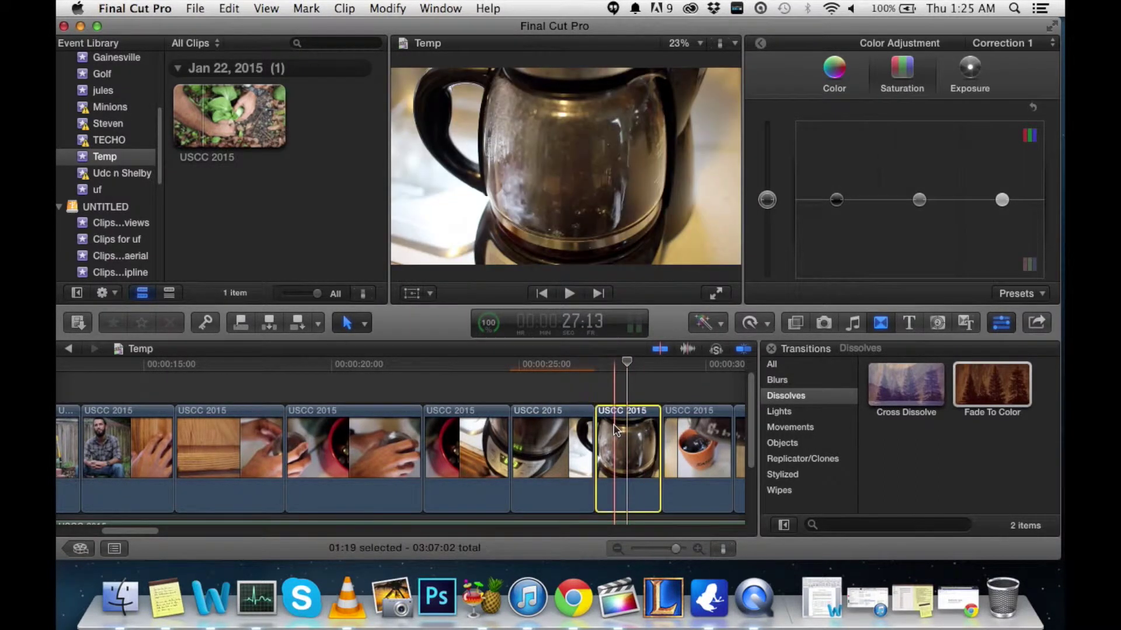
click(924, 124)
drag(837, 205, 839, 209)
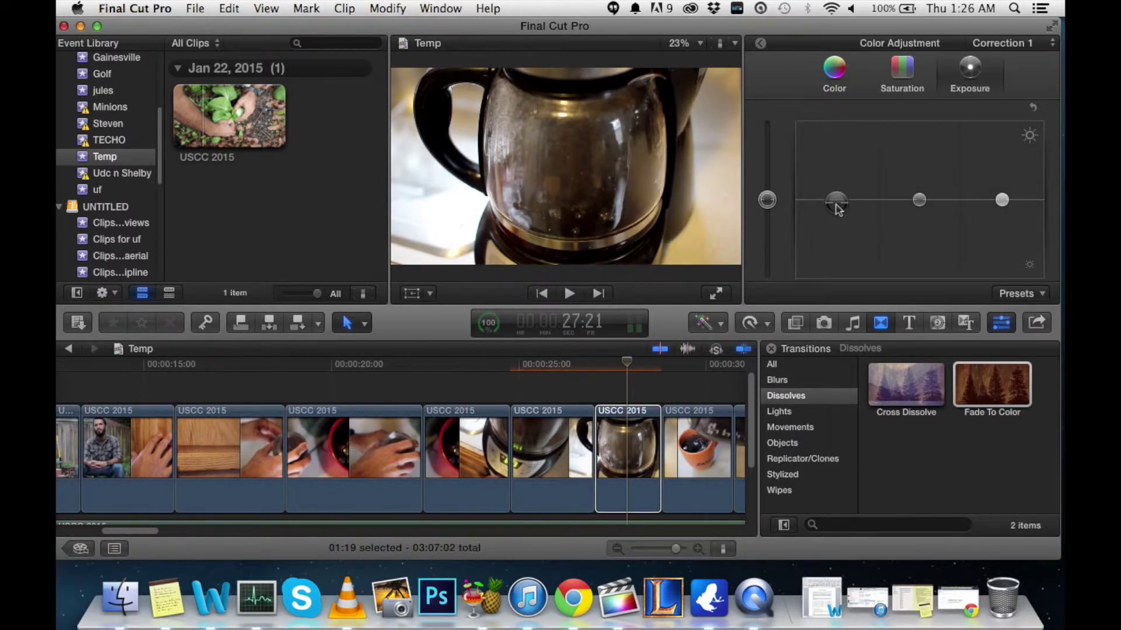
drag(919, 206, 921, 200)
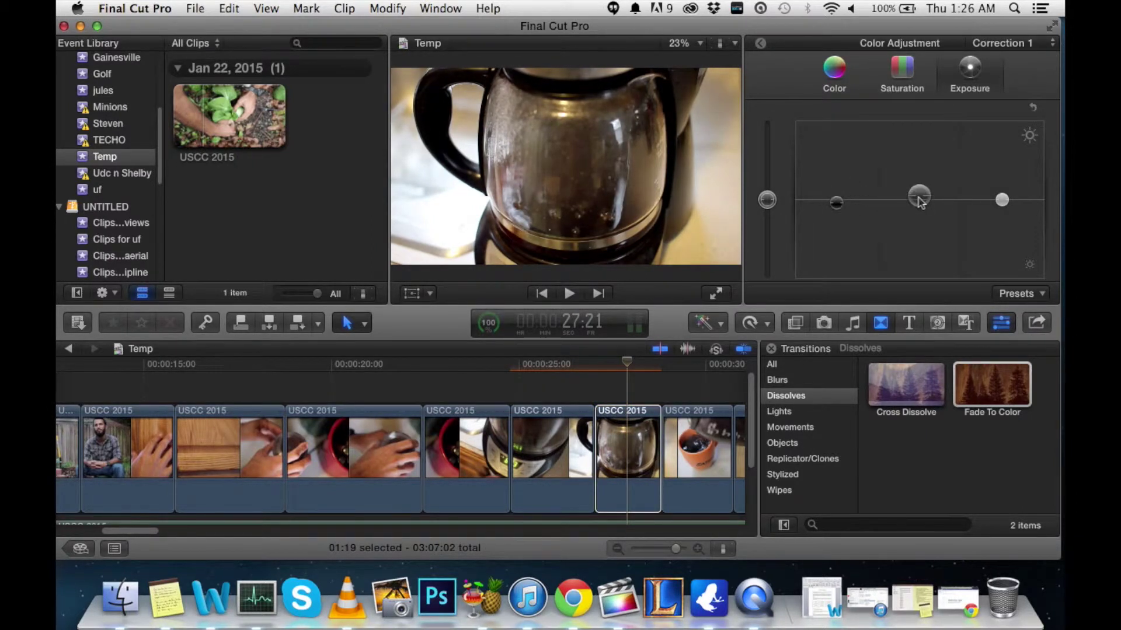
drag(1001, 201, 1001, 210)
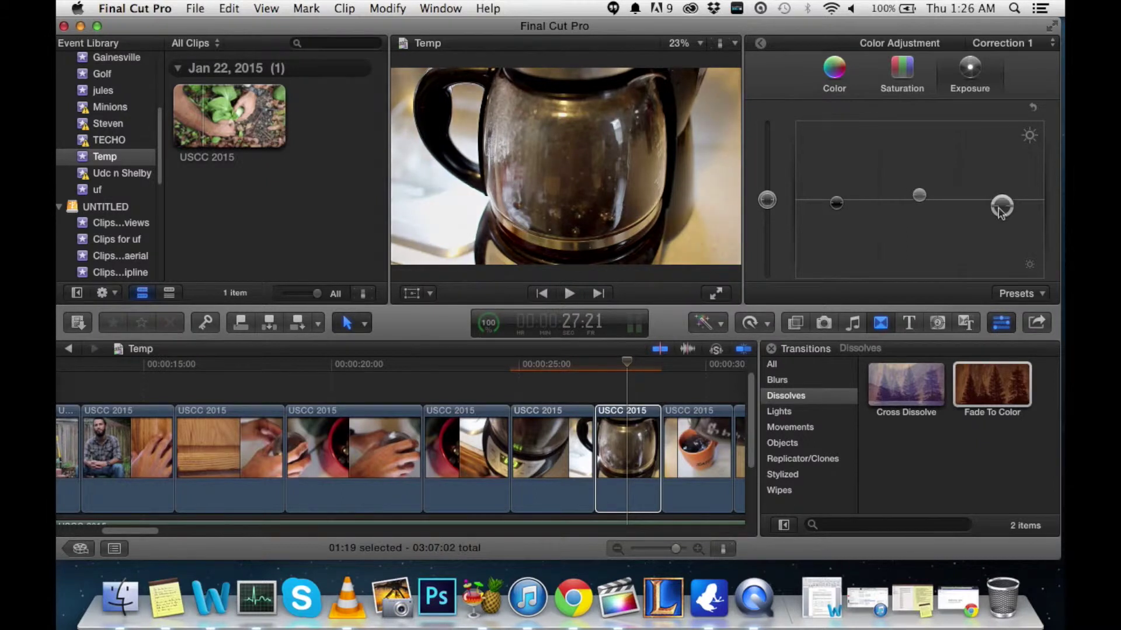
Raise the overall saturation of the coffee pot clip slightly
click(910, 80)
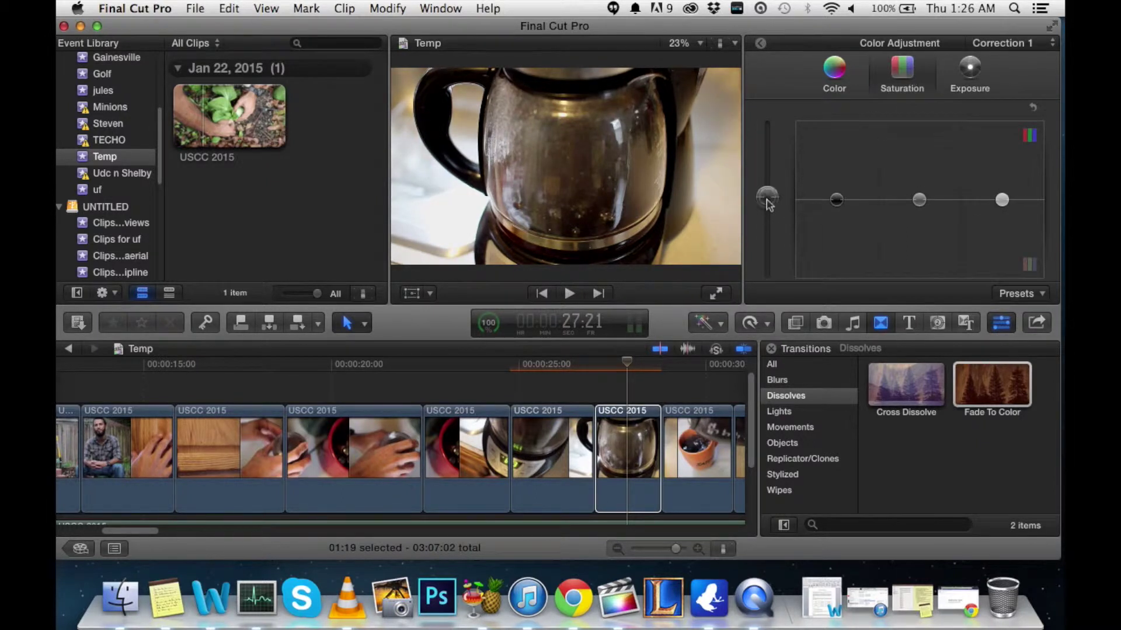
drag(768, 201, 768, 197)
click(631, 432)
On the coffee-pouring clip at 29:16, lower the shadows exposure slightly, raise the midtones slightly and lower the highlights slightly
scroll(632, 432, right, 3)
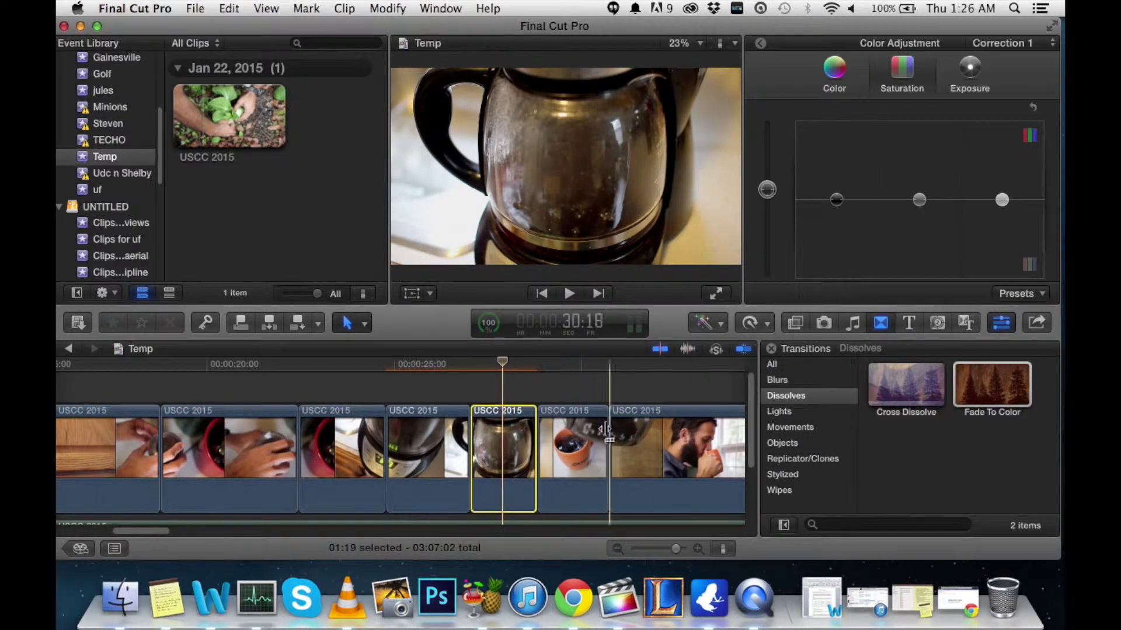
click(569, 394)
click(563, 429)
click(969, 82)
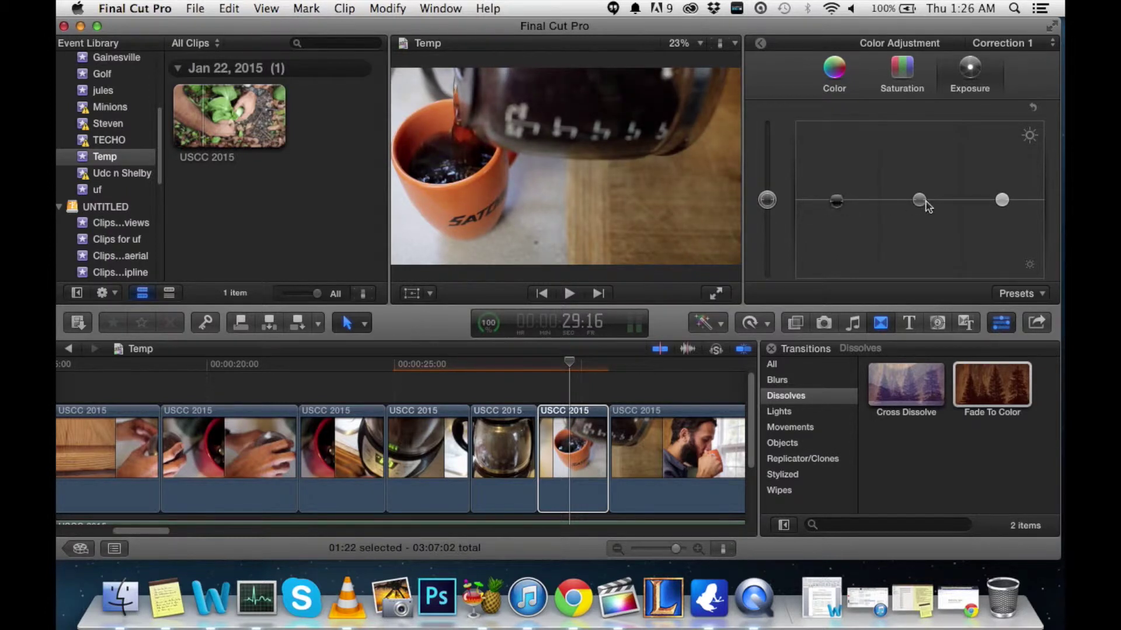
mouse_move(925, 195)
mouse_down()
mouse_move(920, 174)
mouse_move(915, 203)
mouse_move(917, 134)
mouse_move(917, 267)
mouse_move(912, 121)
mouse_move(916, 269)
mouse_move(917, 120)
mouse_move(910, 272)
mouse_move(910, 197)
mouse_up()
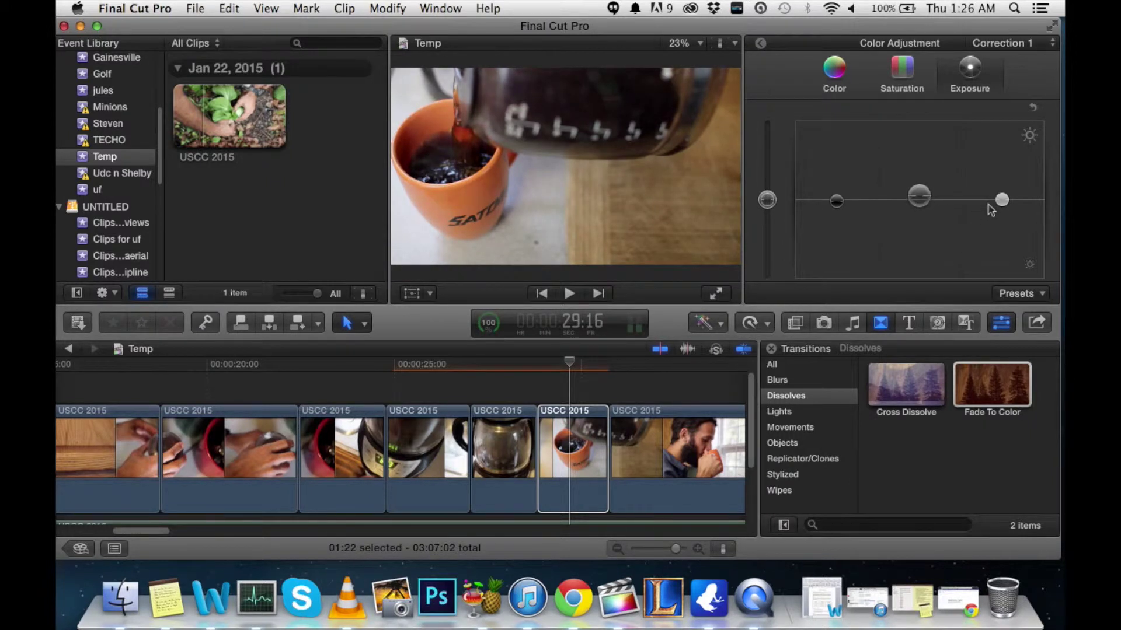
drag(1002, 199, 1003, 208)
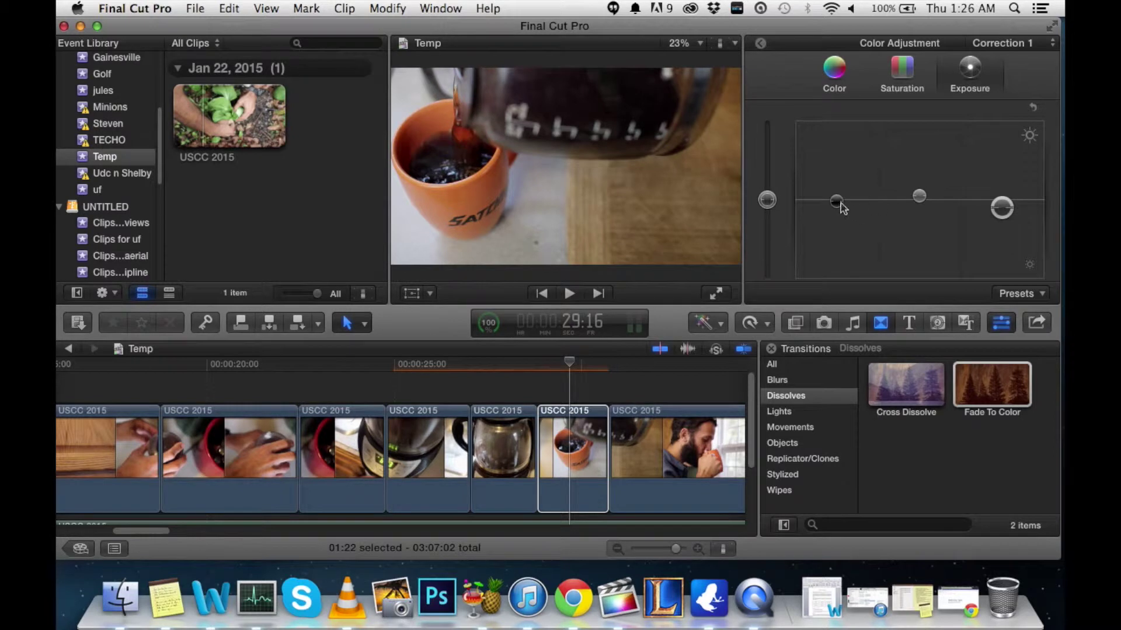
drag(842, 208, 840, 204)
drag(1001, 210, 1003, 206)
Raise the overall saturation of the coffee-pouring clip moderately
click(578, 412)
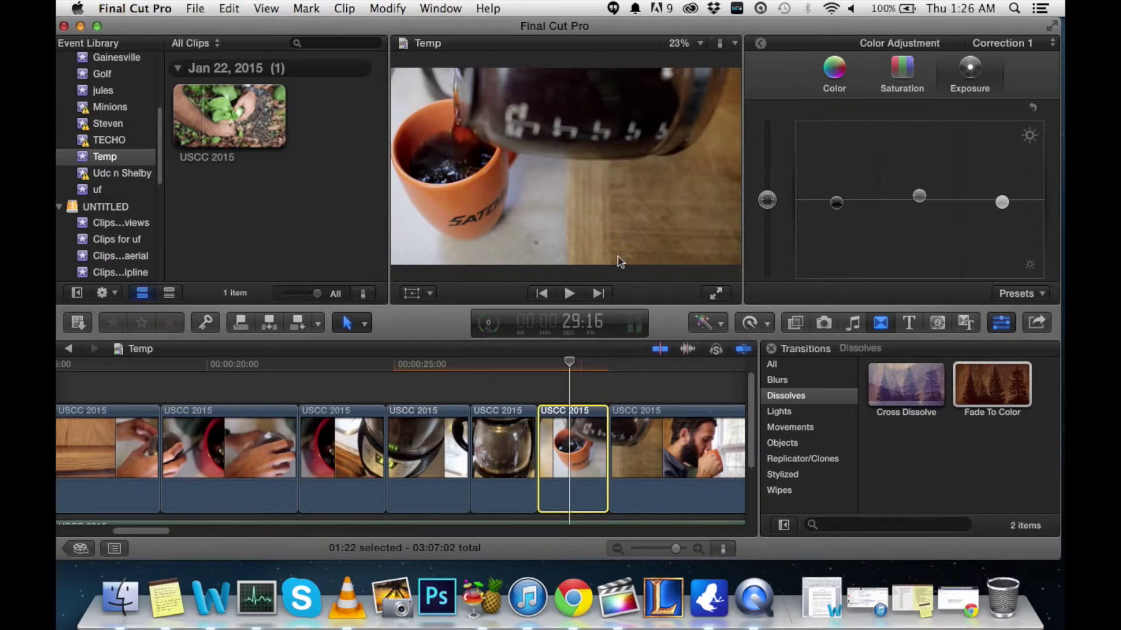
click(902, 70)
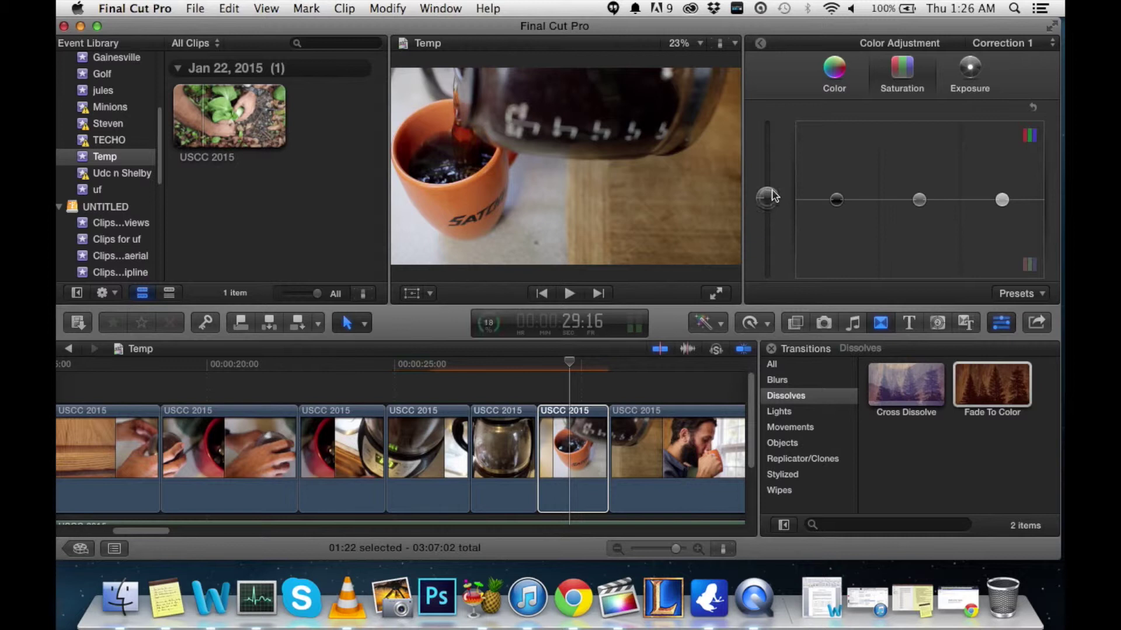
drag(772, 196, 776, 178)
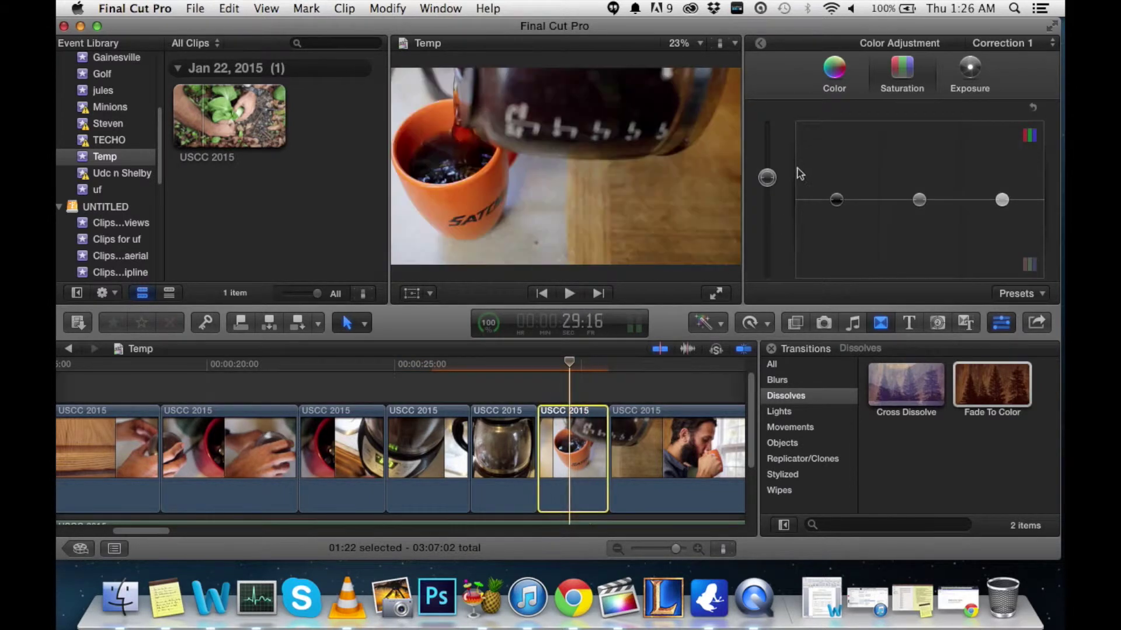
On the clip of the man drinking coffee at 34:13, lower the shadows exposure slightly, raise the midtones and lower the highlights
scroll(631, 387, right, 4)
click(567, 453)
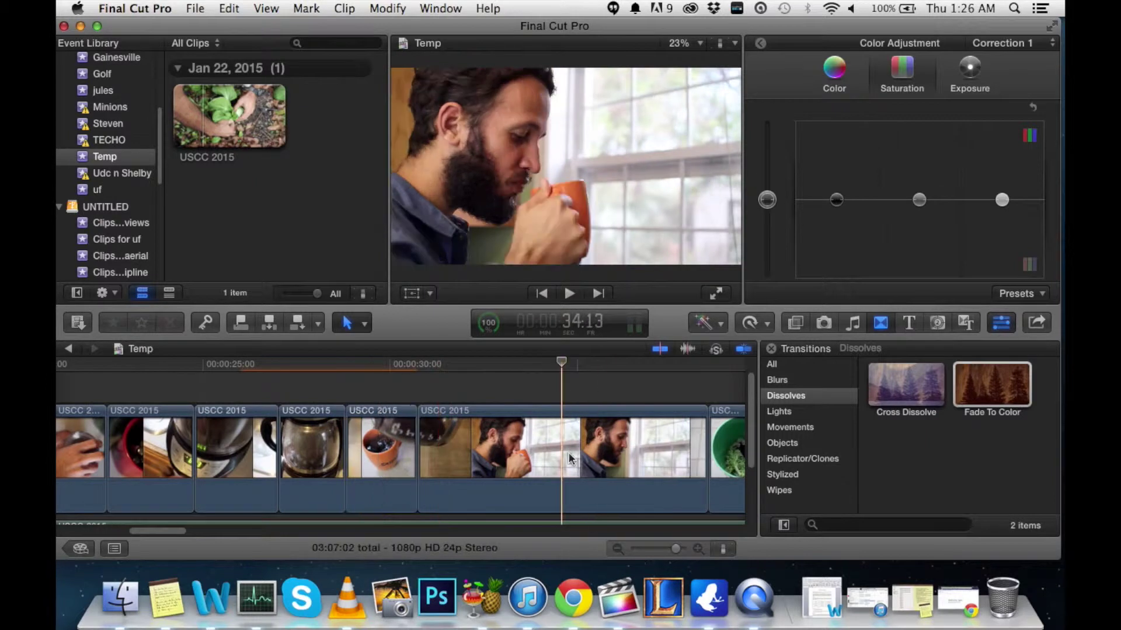
click(970, 73)
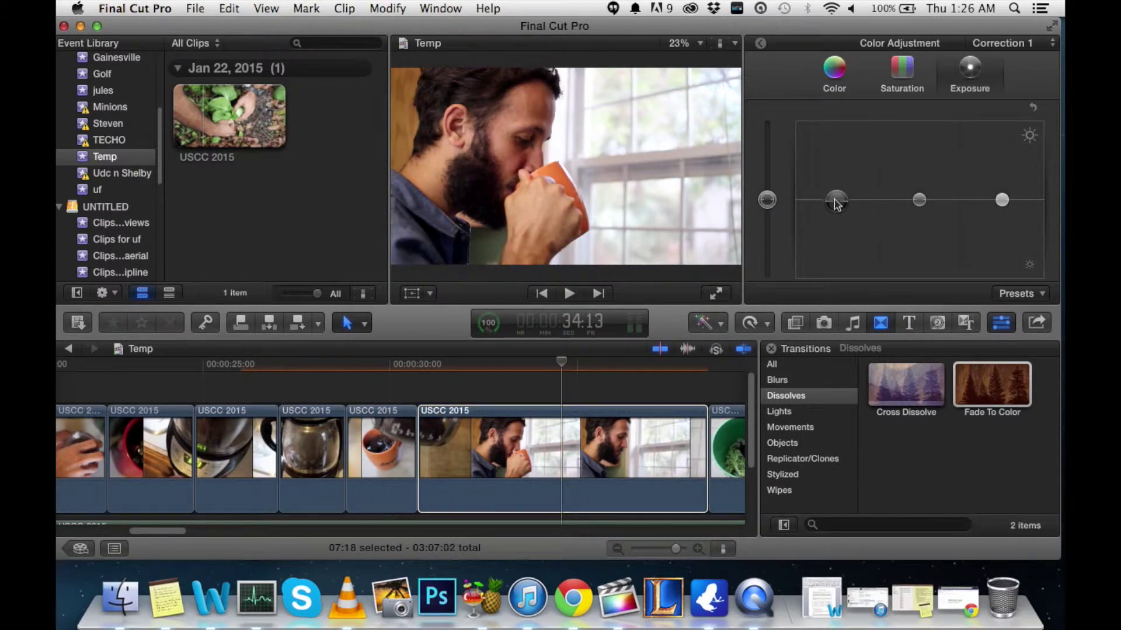
click(918, 200)
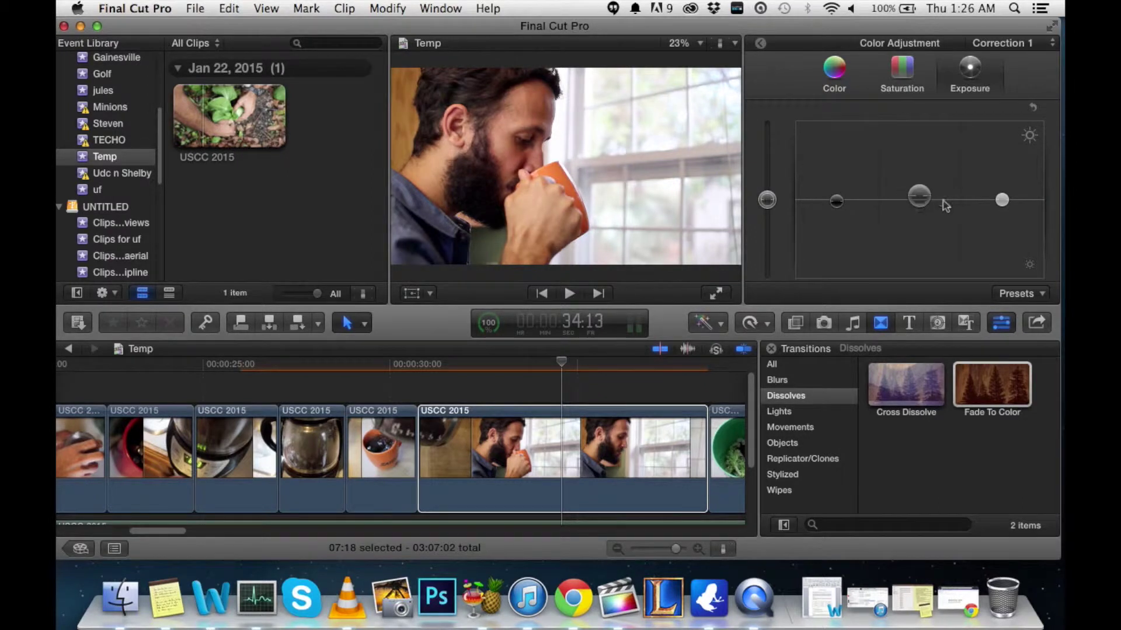
Raise the coffee-drinking clip's overall saturation, compare it with the coffee-pouring clip, and settle on a level just above neutral
click(911, 80)
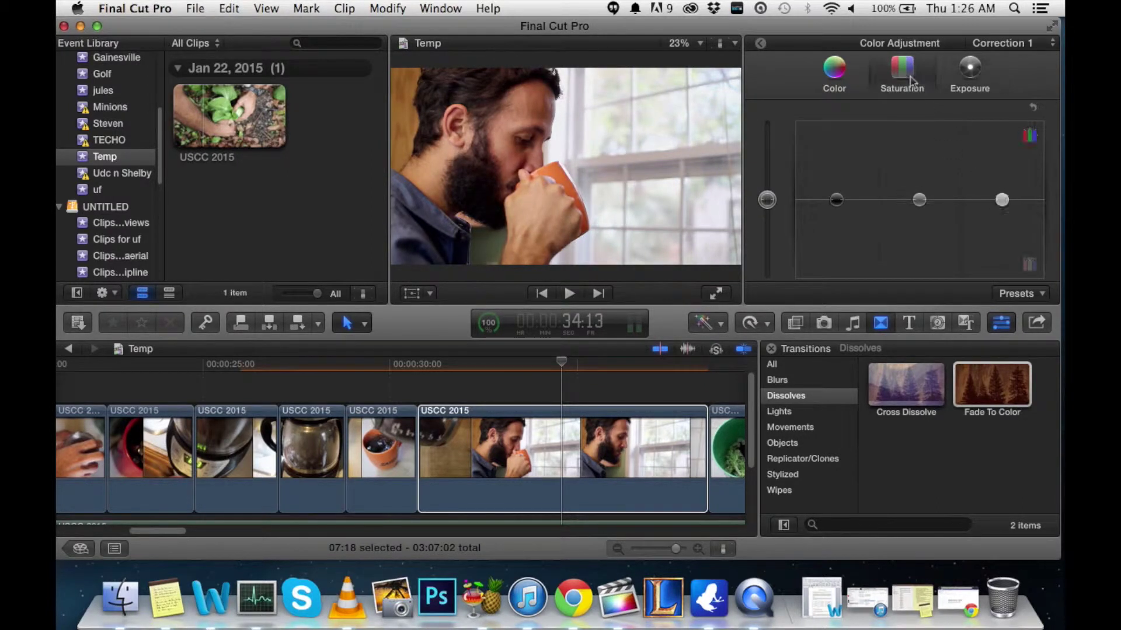
drag(772, 199, 773, 153)
click(371, 387)
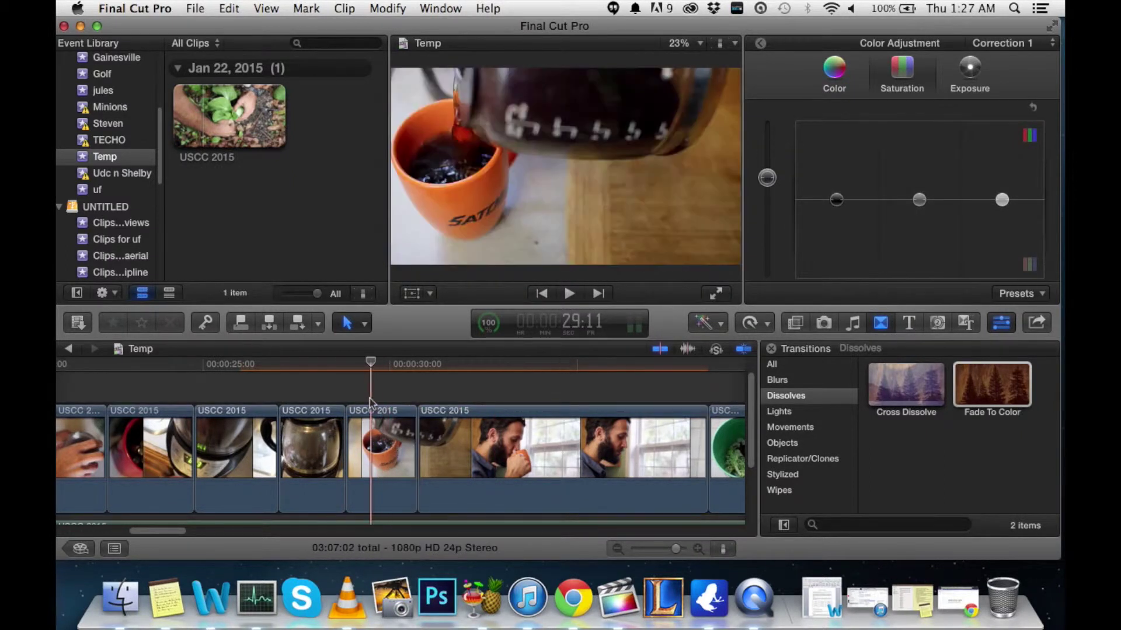
click(531, 391)
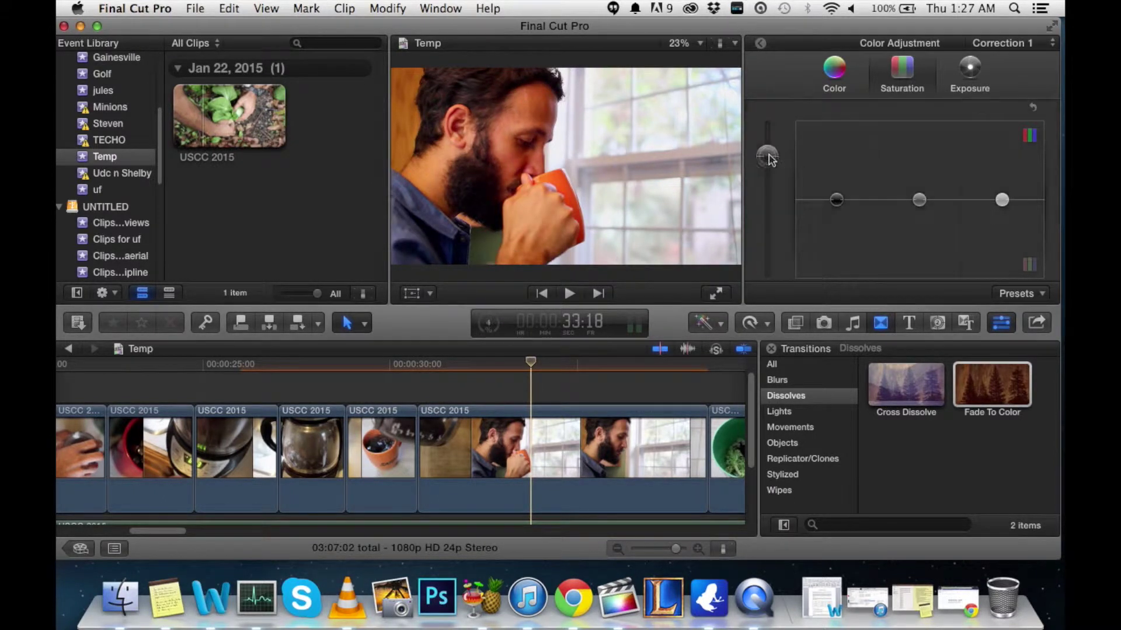
drag(768, 156, 766, 202)
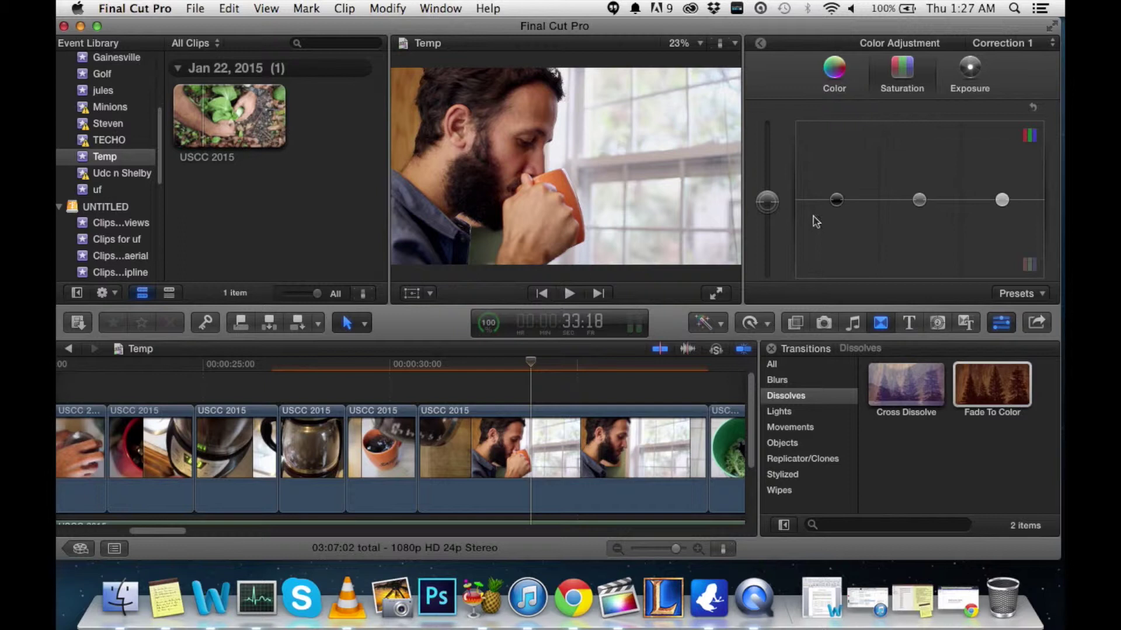
drag(774, 203, 768, 194)
click(959, 79)
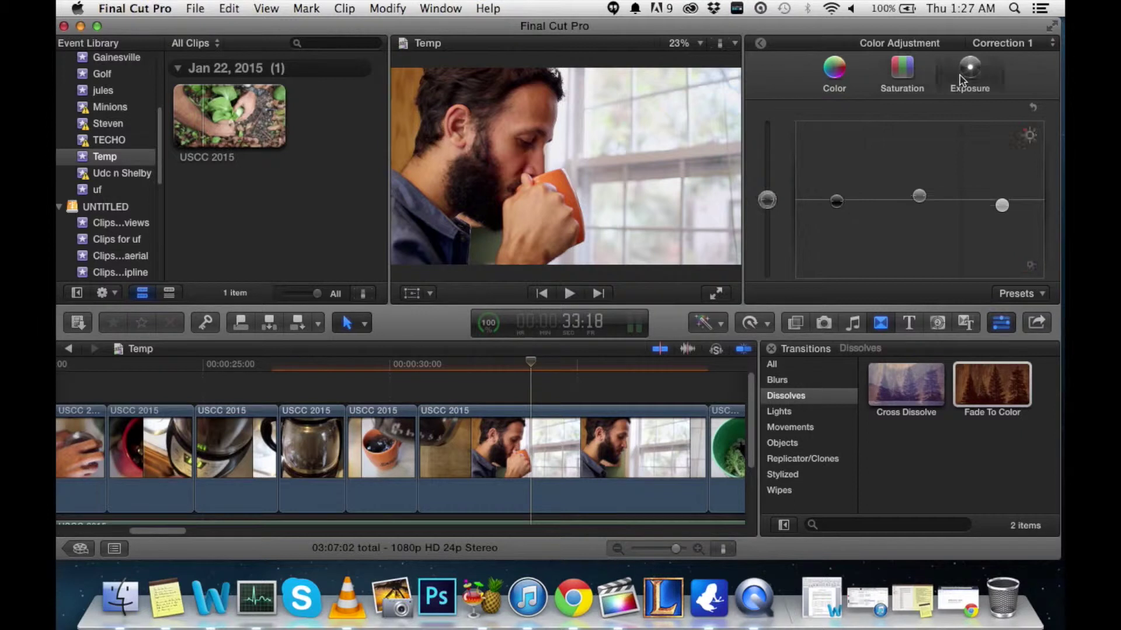
On the green compost bucket clip at 39:07, lower the shadows exposure slightly, raise the midtones slightly and lower the highlights
scroll(575, 367, right, 5)
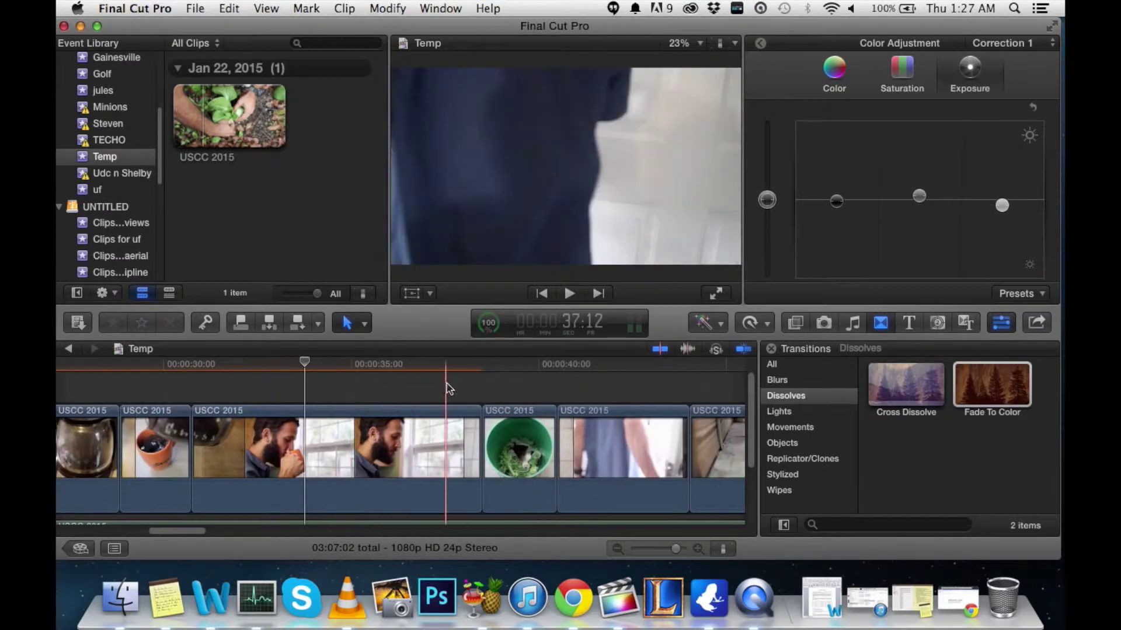
click(513, 432)
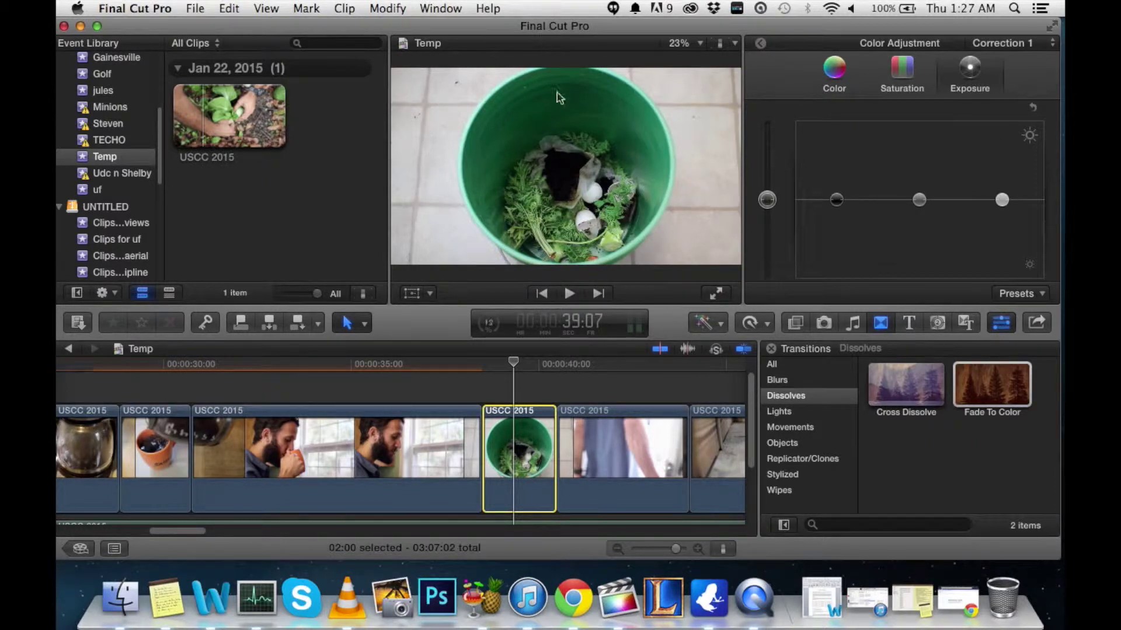
click(986, 72)
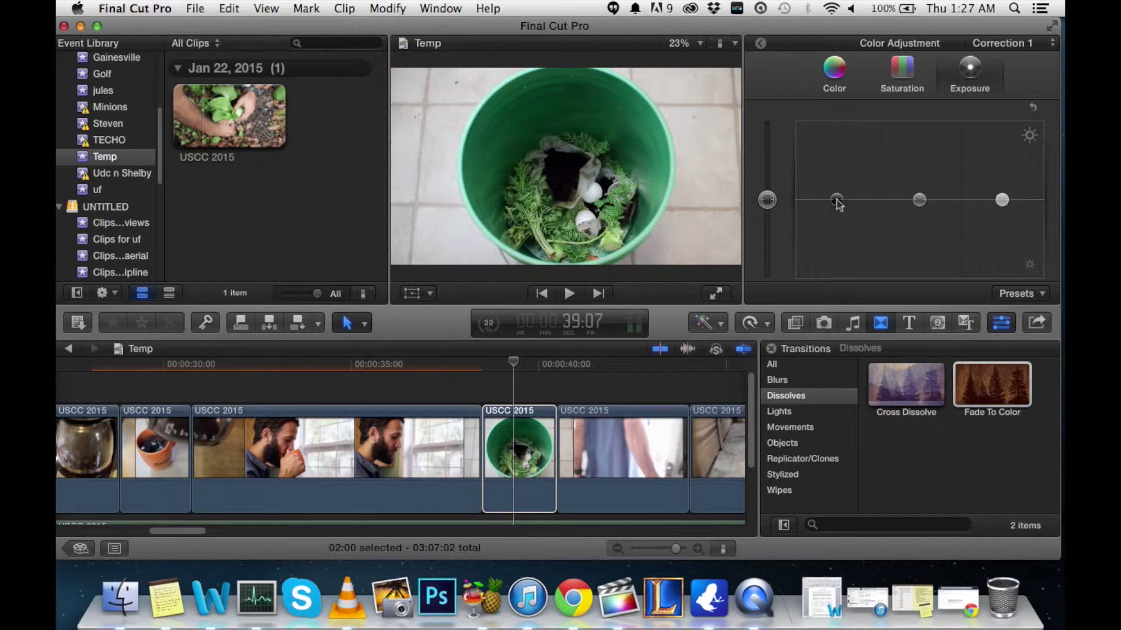
drag(837, 199, 836, 202)
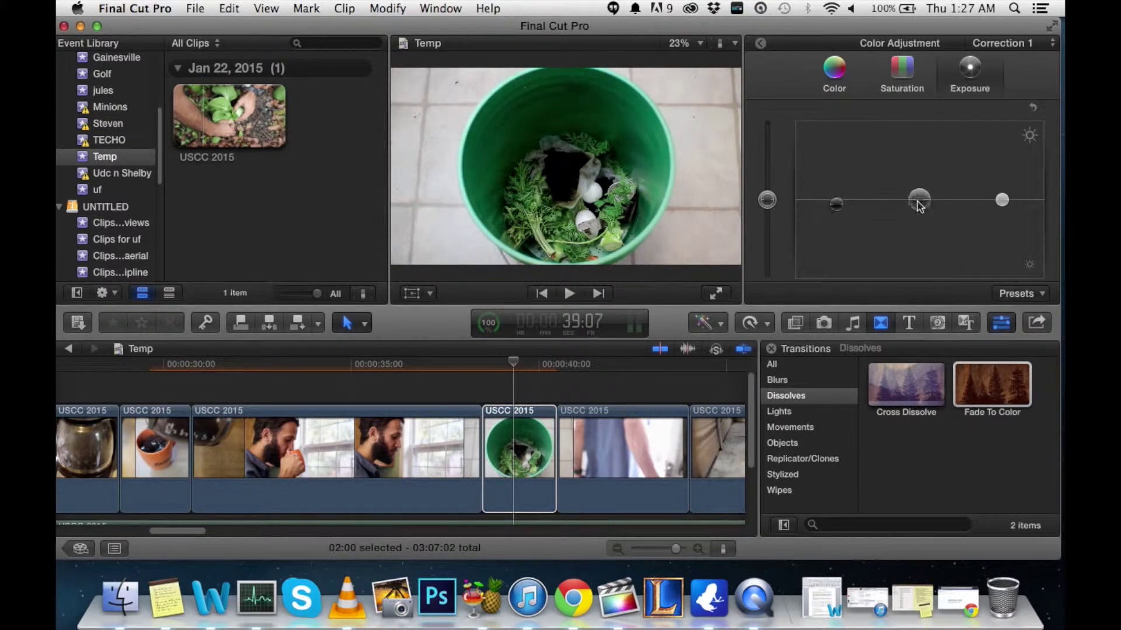
drag(918, 200, 918, 195)
drag(1007, 201, 1005, 215)
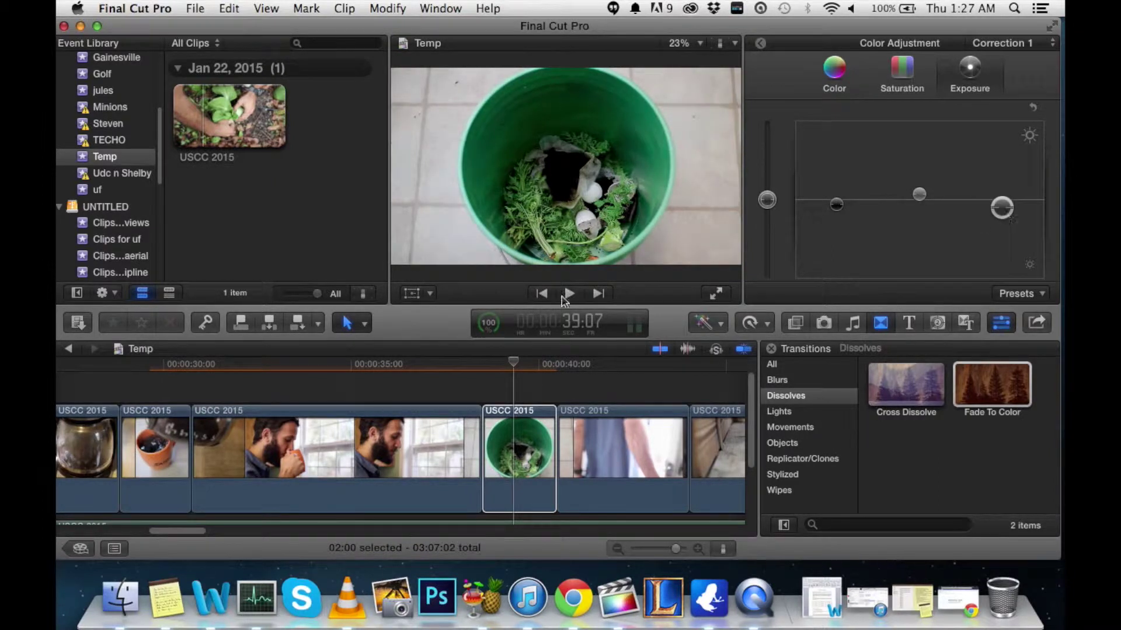
click(536, 412)
click(625, 386)
click(608, 438)
Try the compost bucket clip's overall saturation at its low and high extremes, and settle on a slight increase
click(524, 380)
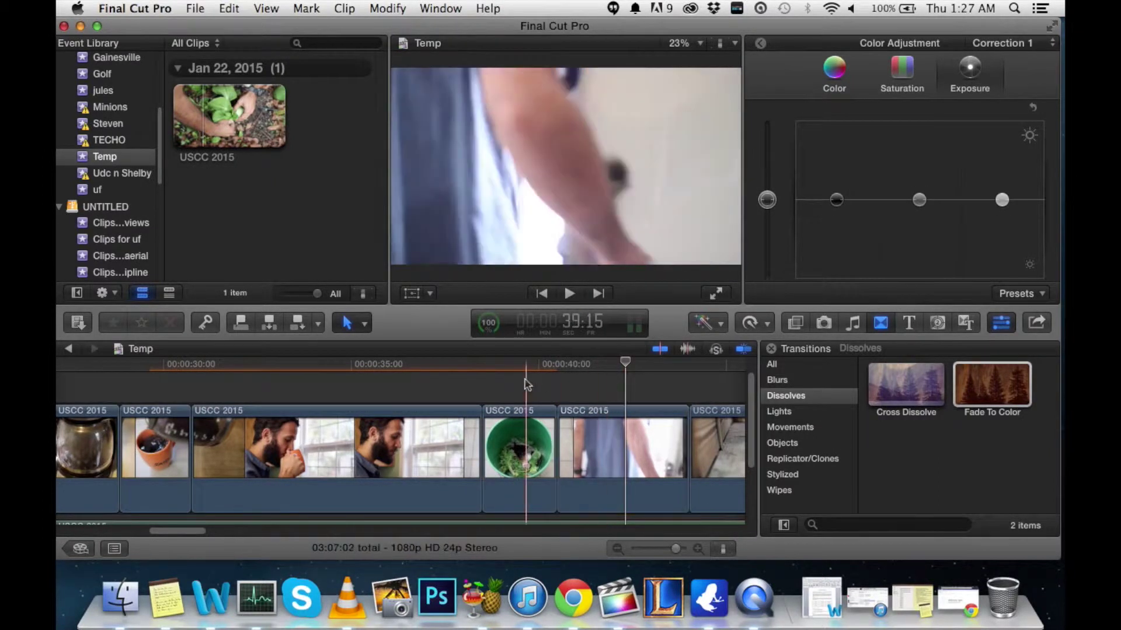
click(527, 414)
click(902, 69)
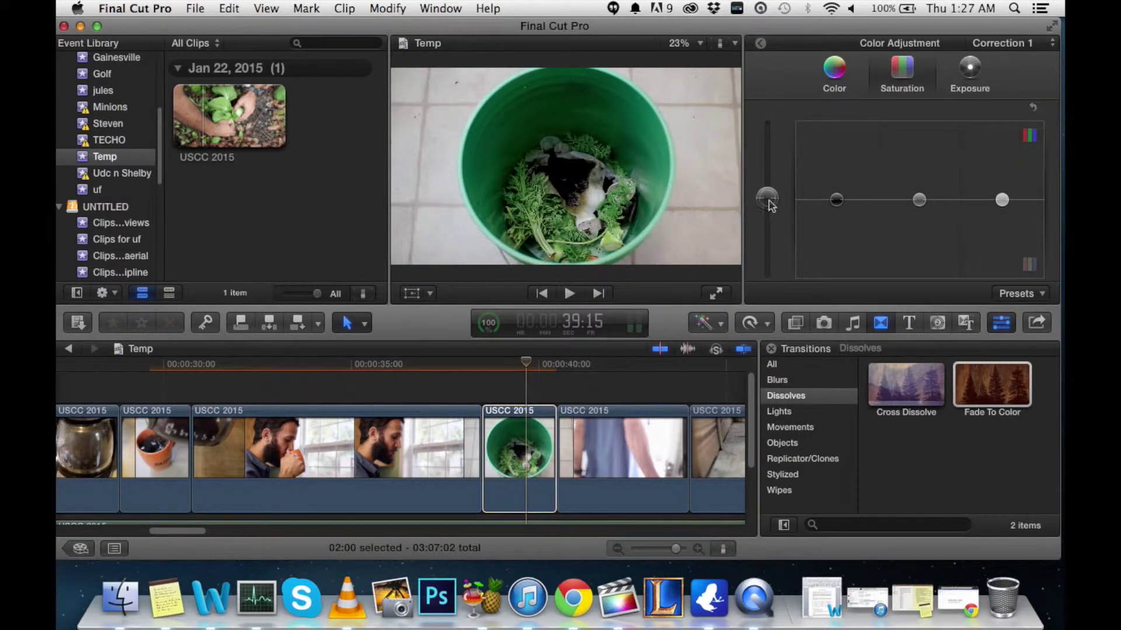
mouse_move(769, 201)
mouse_down()
mouse_move(784, 114)
mouse_move(768, 221)
mouse_up()
drag(770, 302, 791, 97)
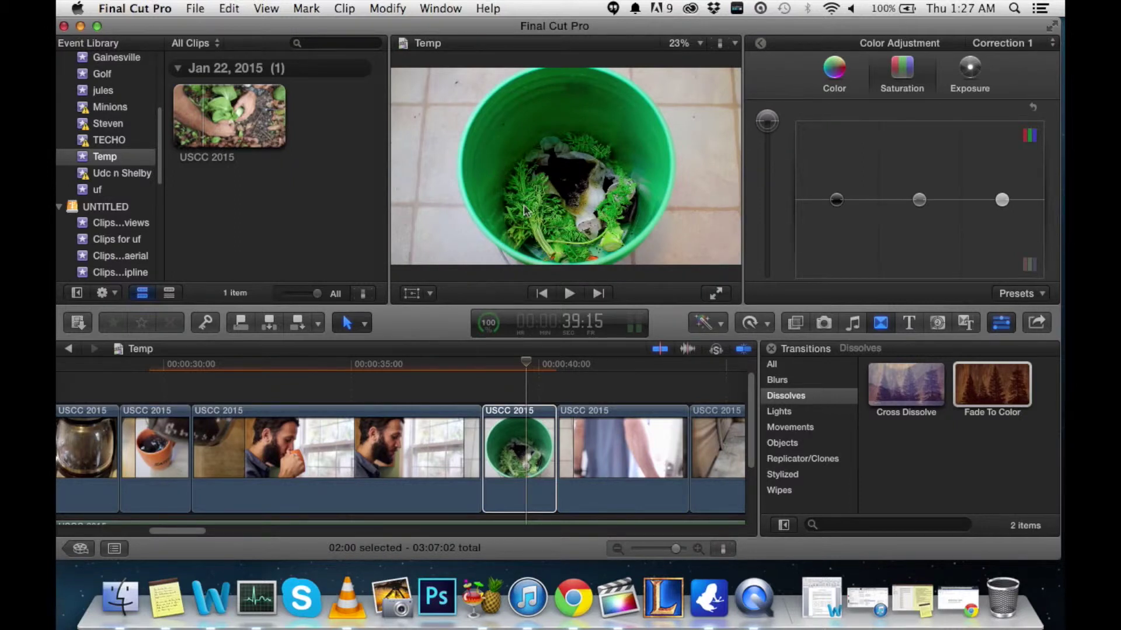
drag(768, 129, 766, 190)
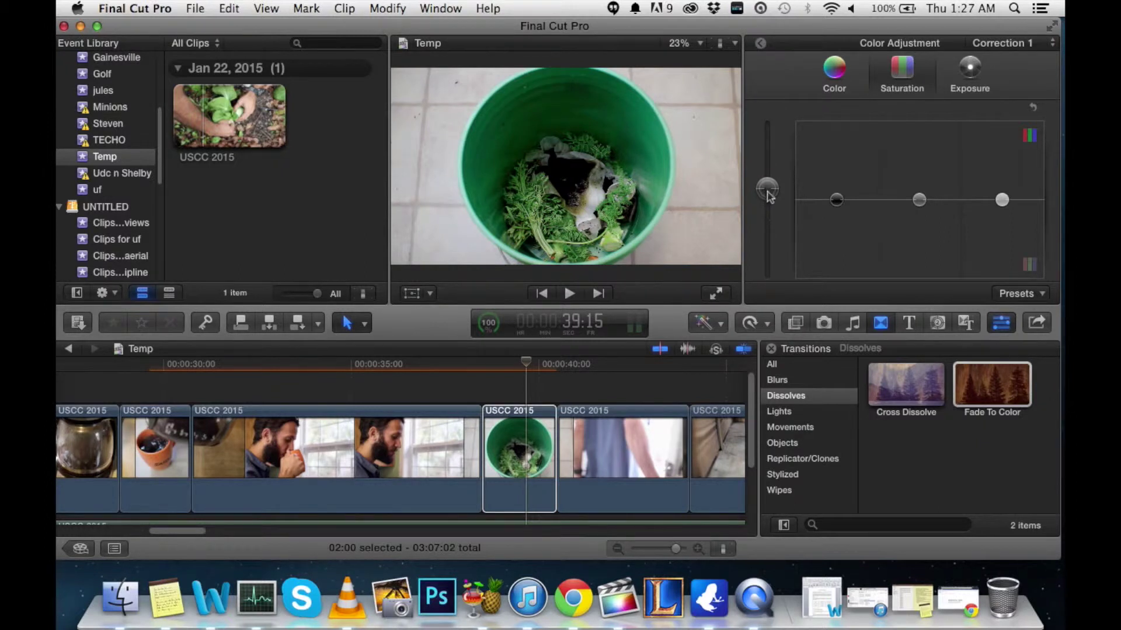
On the clip of the man at the door, at 41:06, lower the shadows exposure, raise the midtones slightly and lower the highlights
click(607, 425)
click(658, 366)
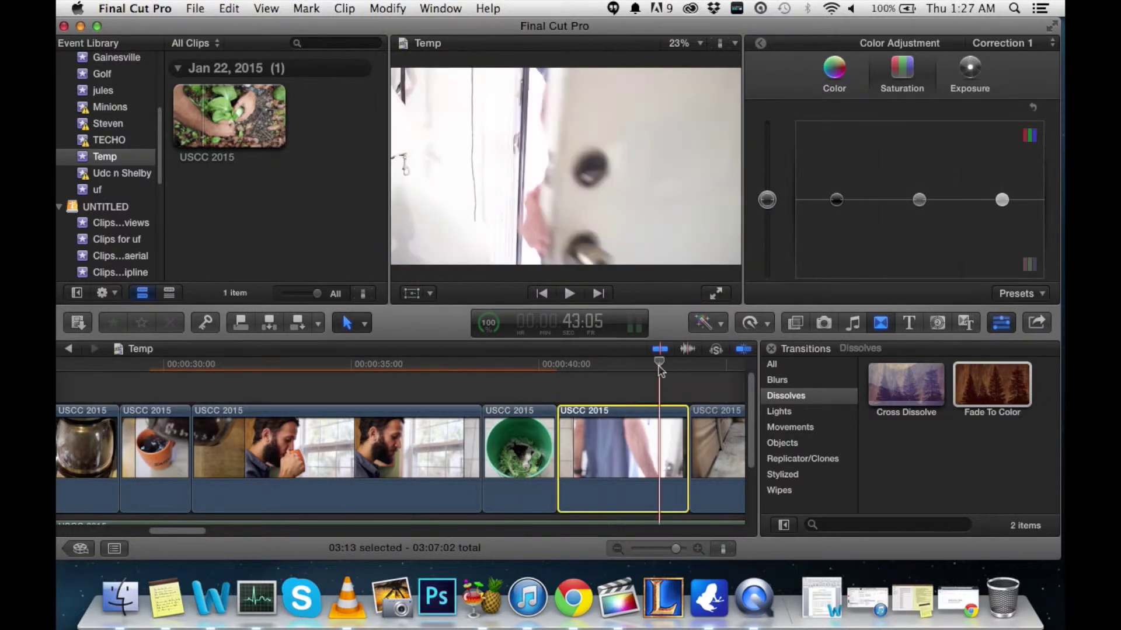
click(613, 383)
click(613, 425)
click(597, 383)
click(586, 383)
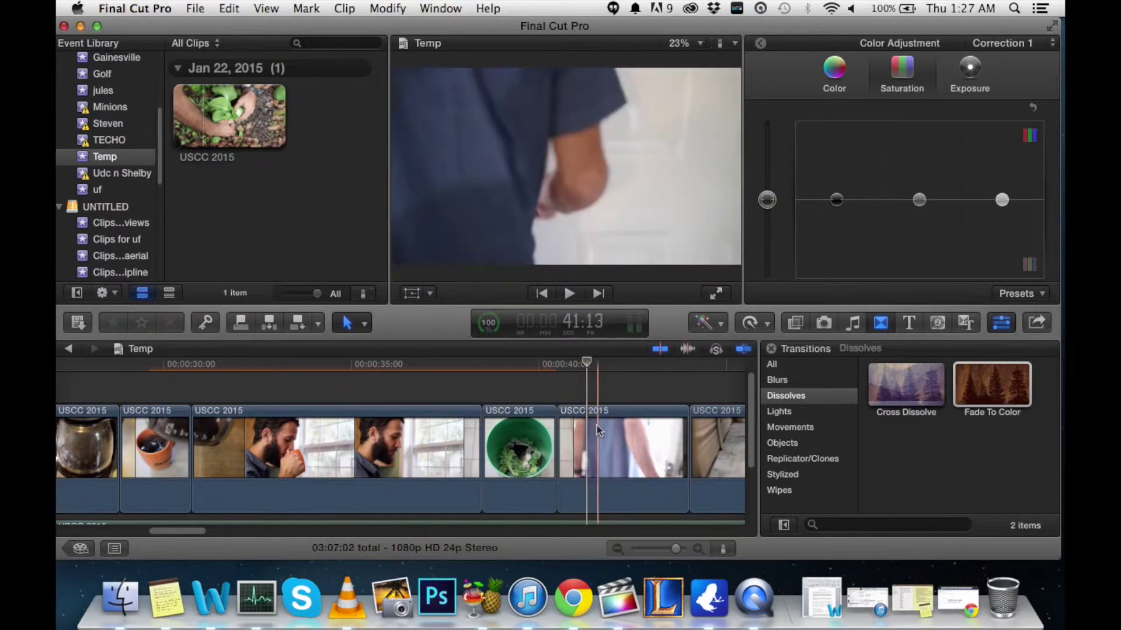
click(596, 424)
click(969, 68)
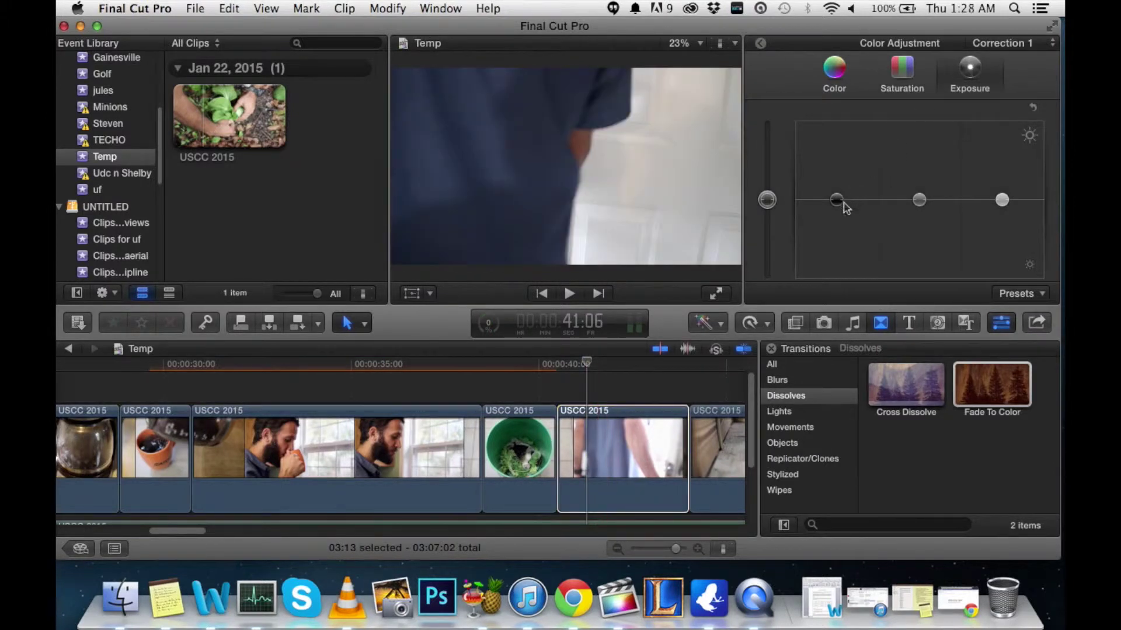
drag(843, 203, 838, 215)
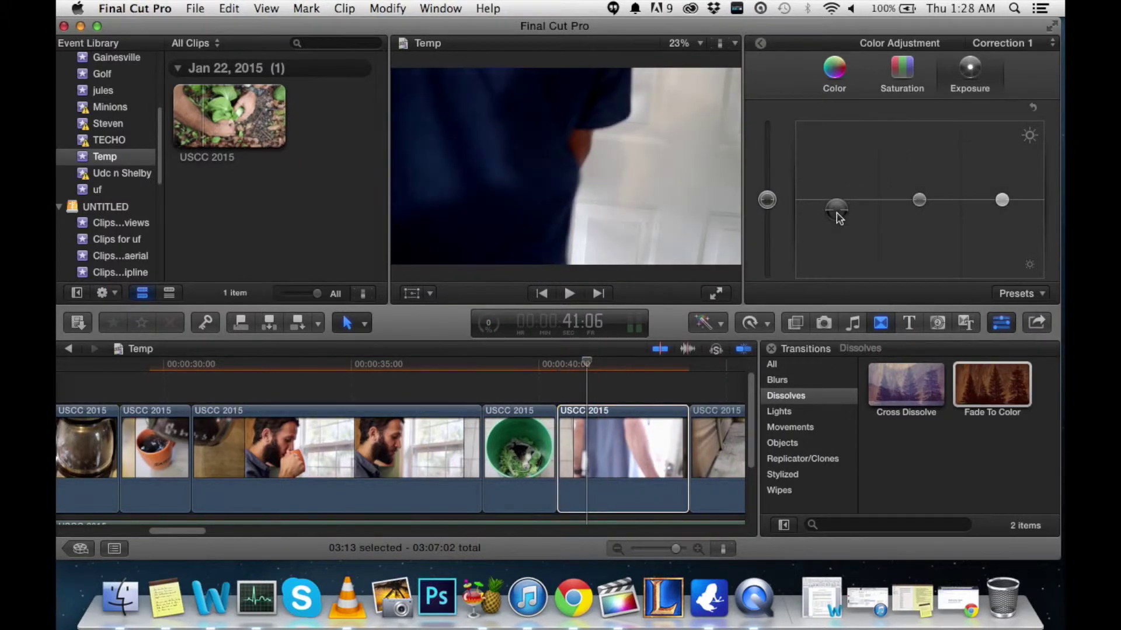
click(918, 202)
drag(919, 201, 919, 197)
drag(1001, 200, 1002, 211)
Raise the door clip's overall saturation moderately and play the clip back to check the correction
click(901, 69)
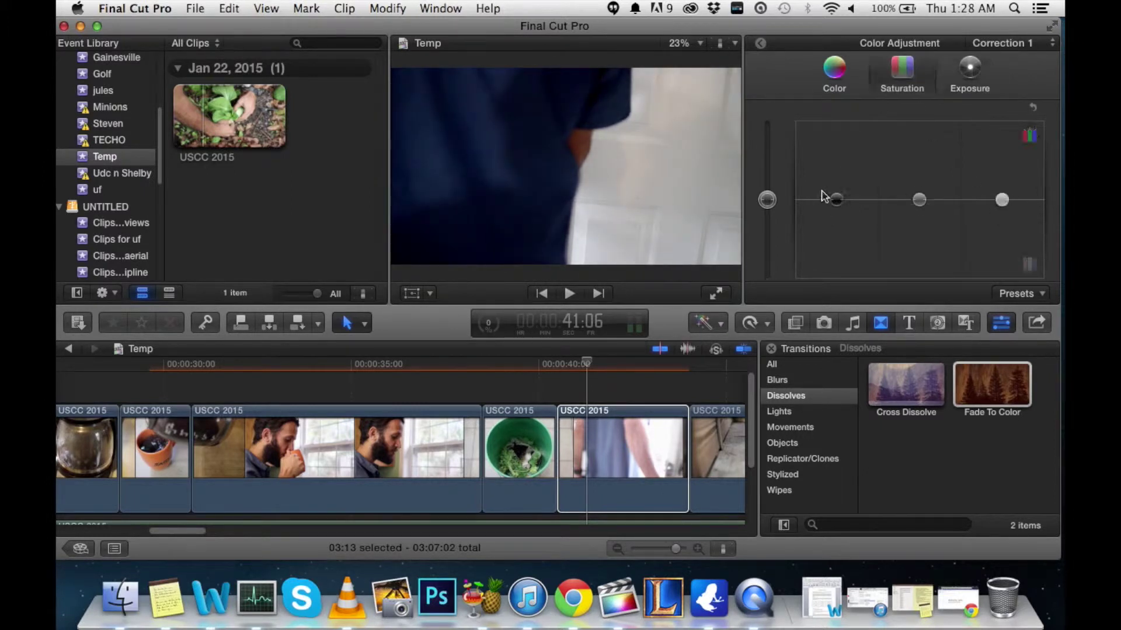
drag(766, 198, 767, 181)
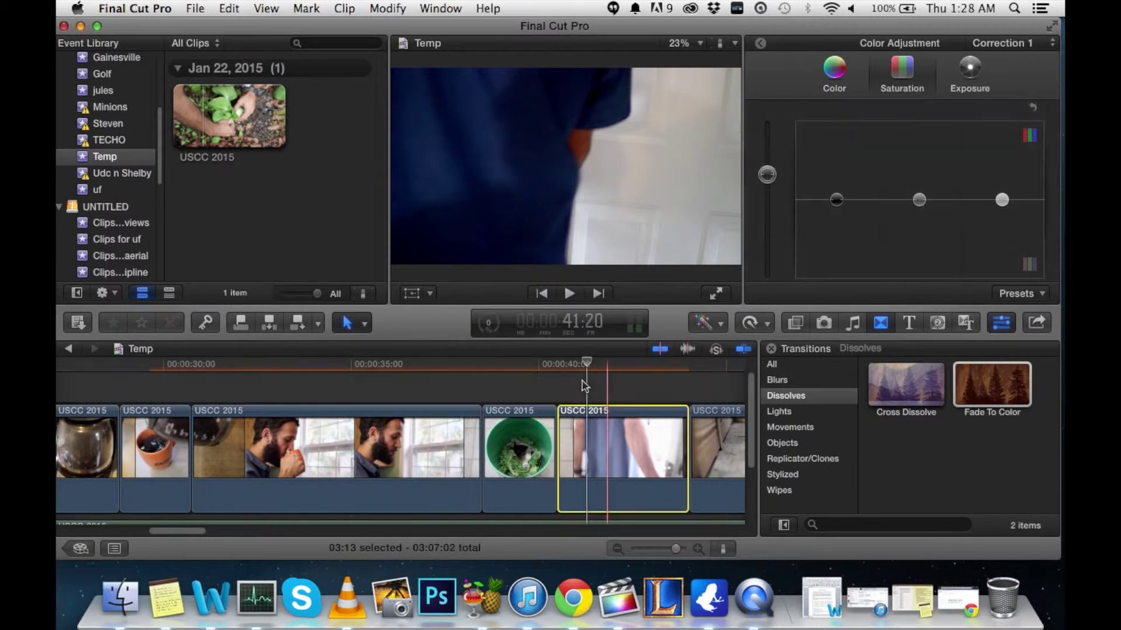
click(584, 386)
key(space)
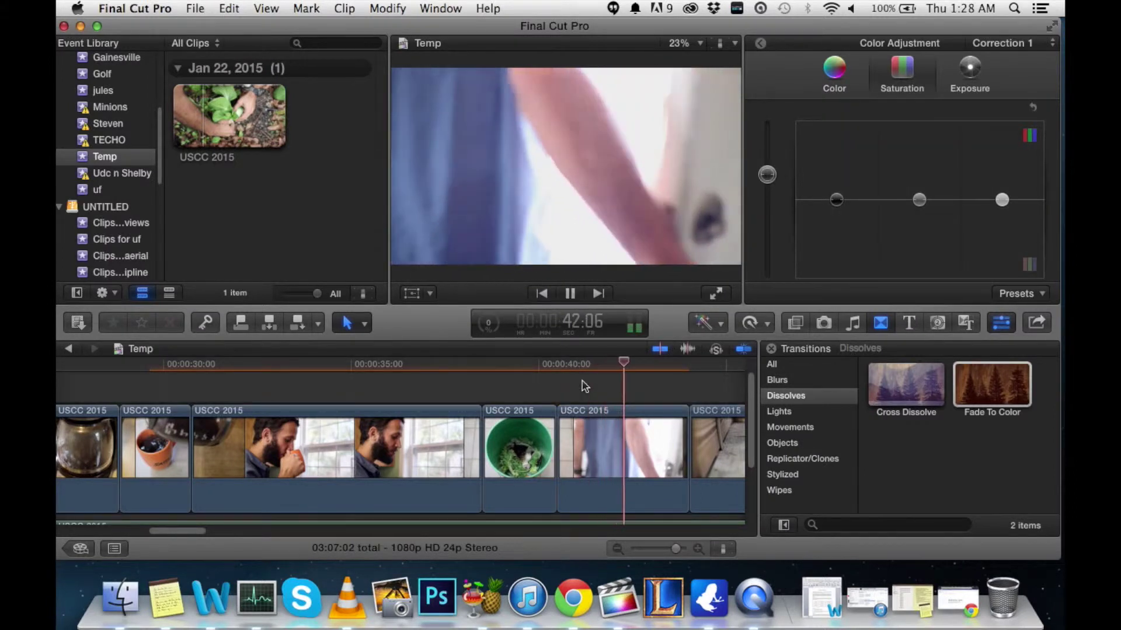
key(space)
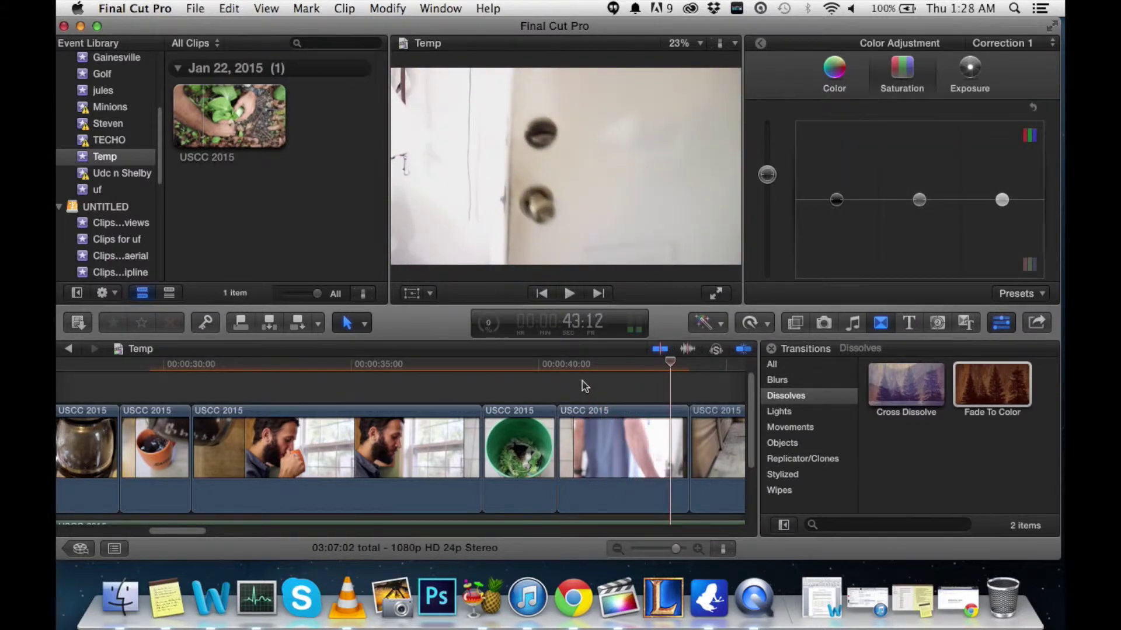
On the shoe clip at 44:14, slightly lower the shadows and highlights exposure, slightly raise the midtones, and moderately increase overall saturation
scroll(613, 391, right, 5)
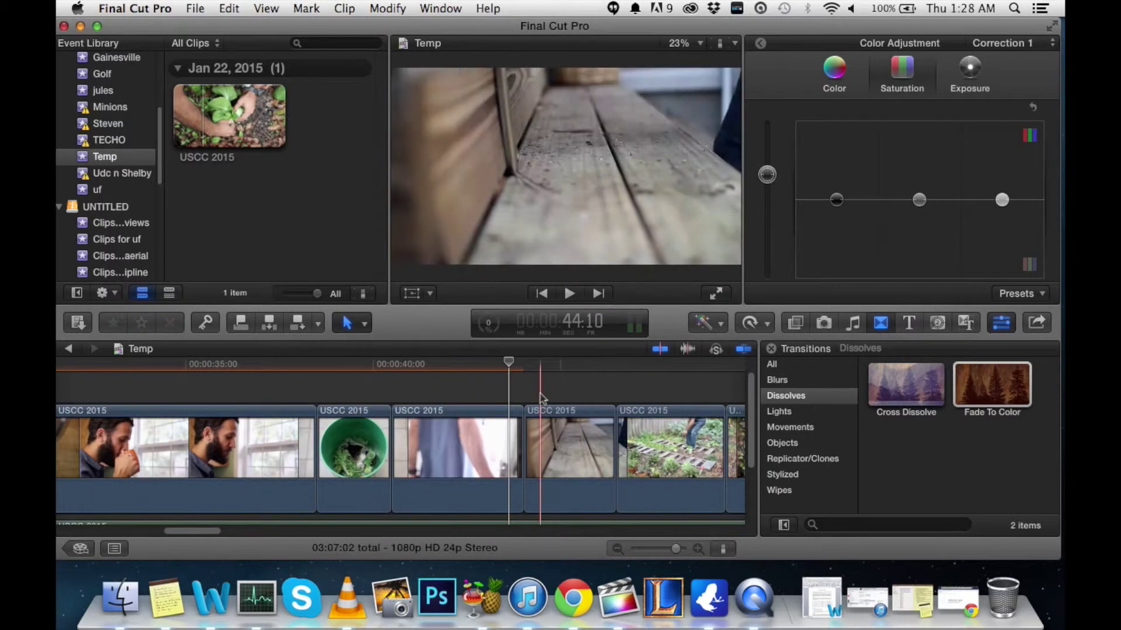
click(561, 441)
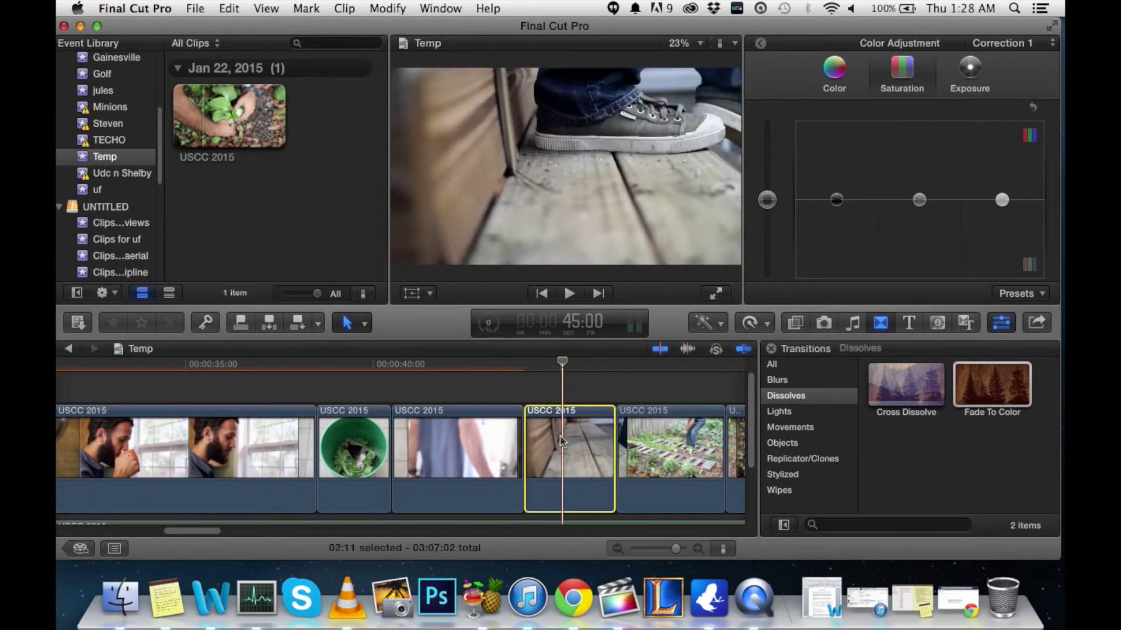
click(546, 385)
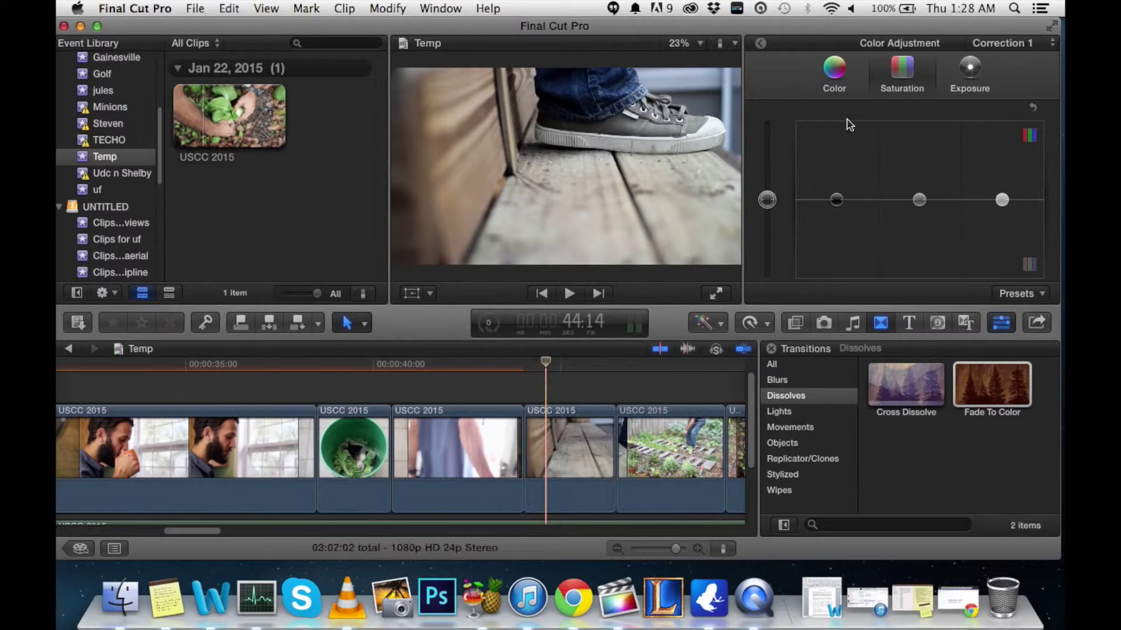
click(969, 69)
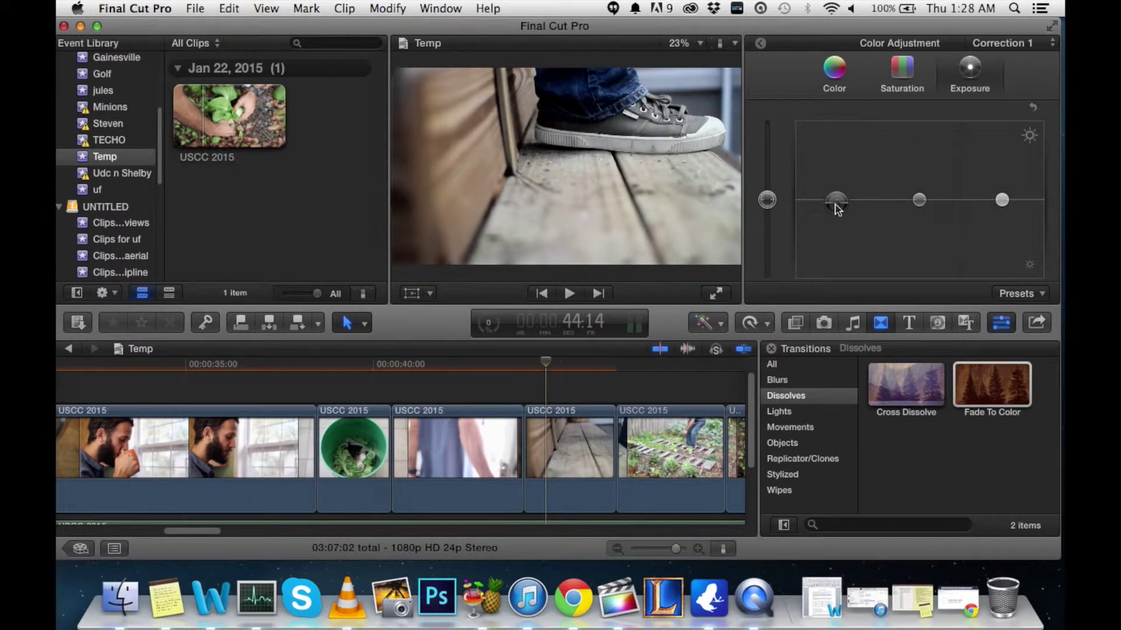
drag(835, 204, 835, 206)
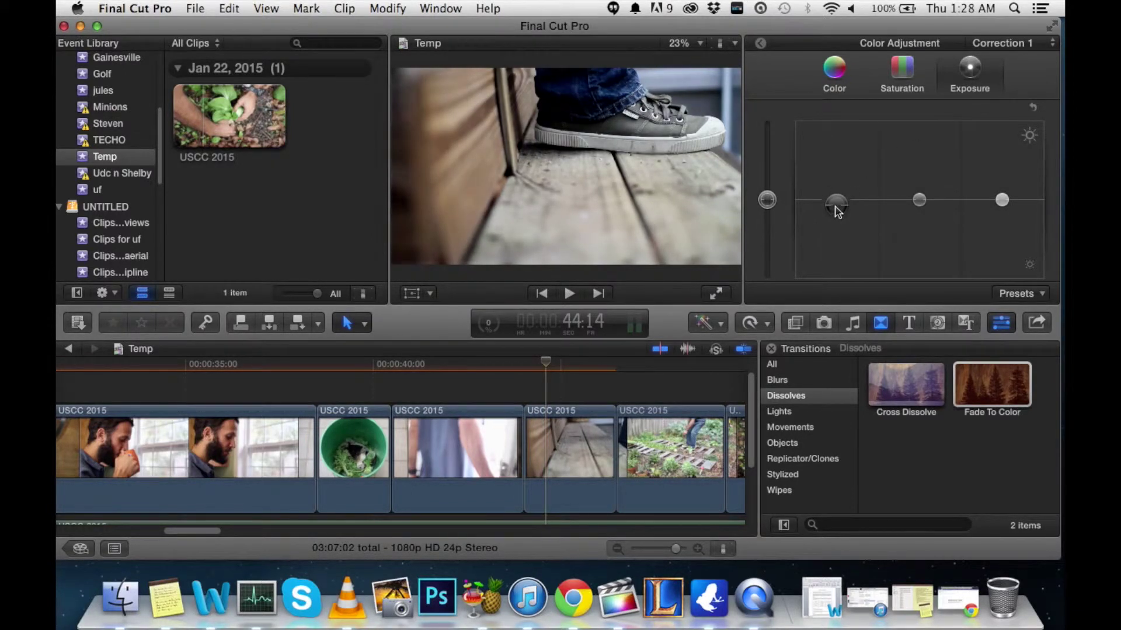
drag(913, 201, 923, 196)
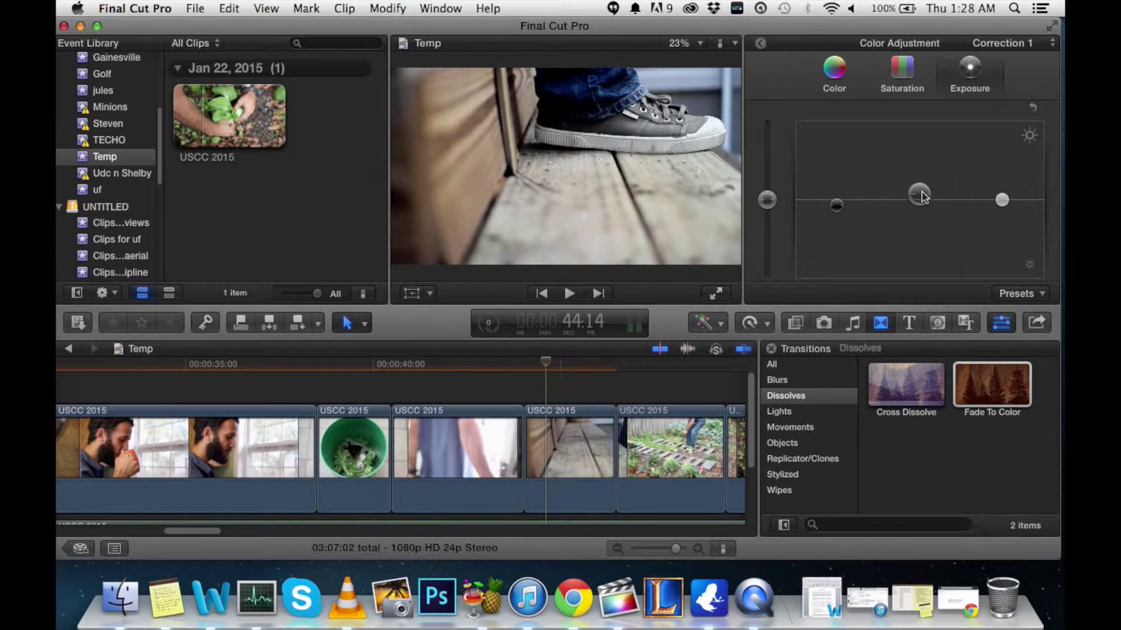
drag(998, 199, 1001, 208)
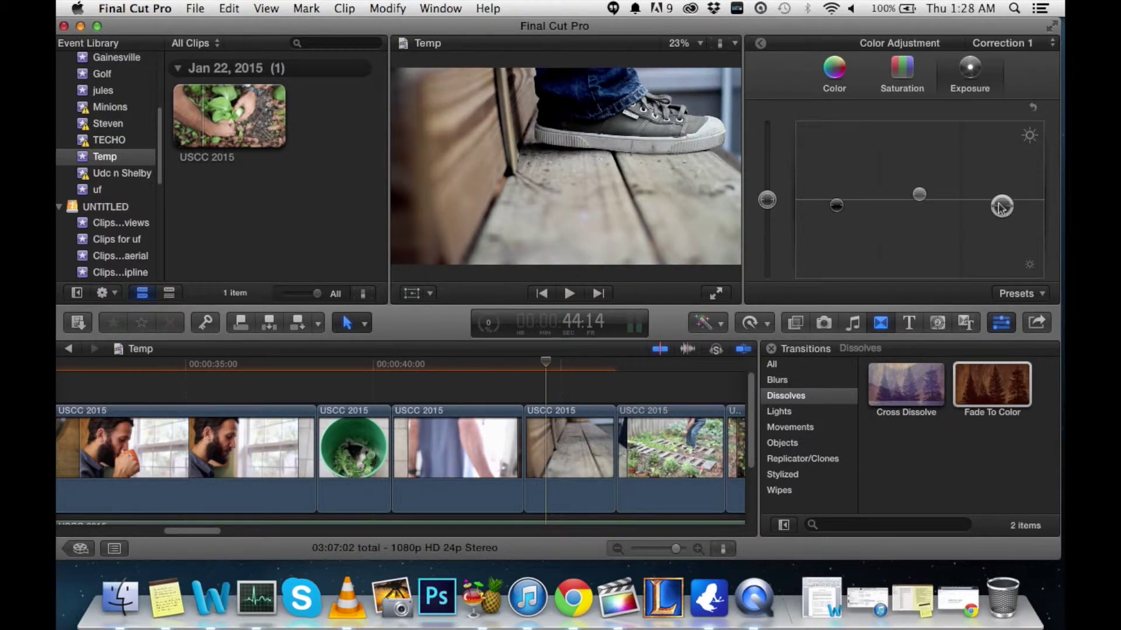
click(910, 79)
drag(767, 202, 766, 197)
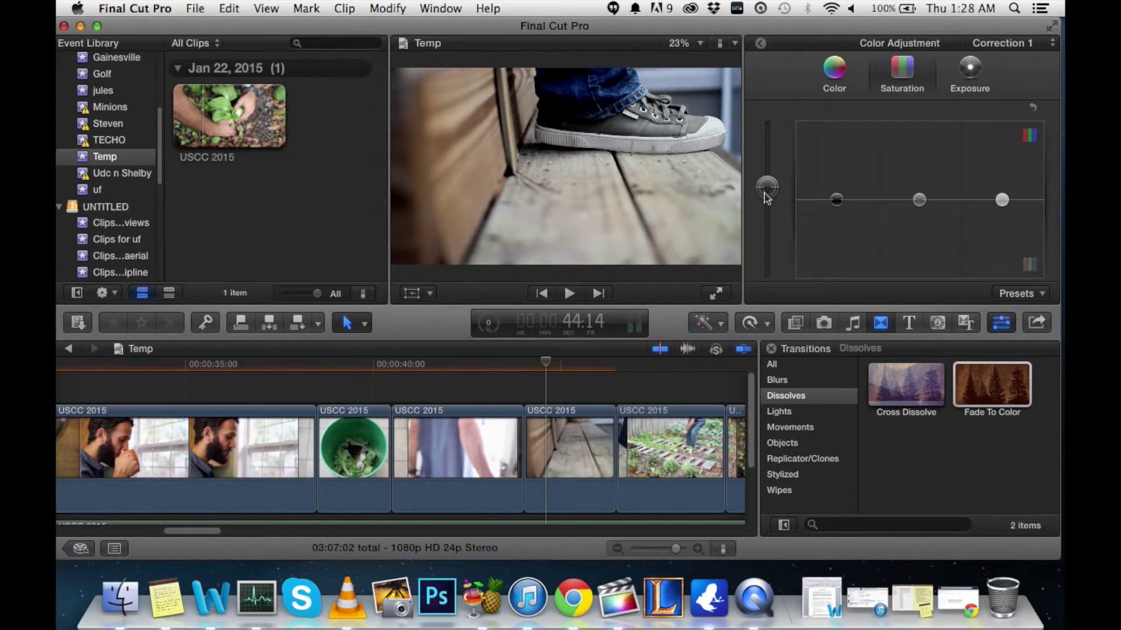
On the leafy plant clip at 50:14, lower the shadows and highlights exposure, slightly raise the midtones, and slightly increase overall saturation
scroll(662, 393, right, 5)
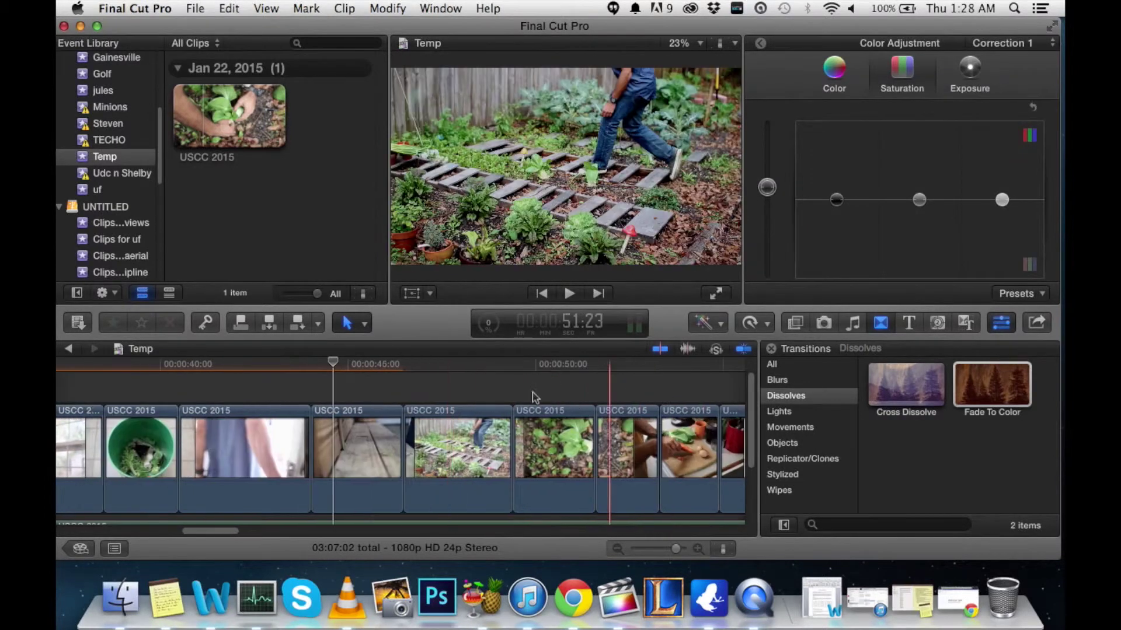
click(558, 446)
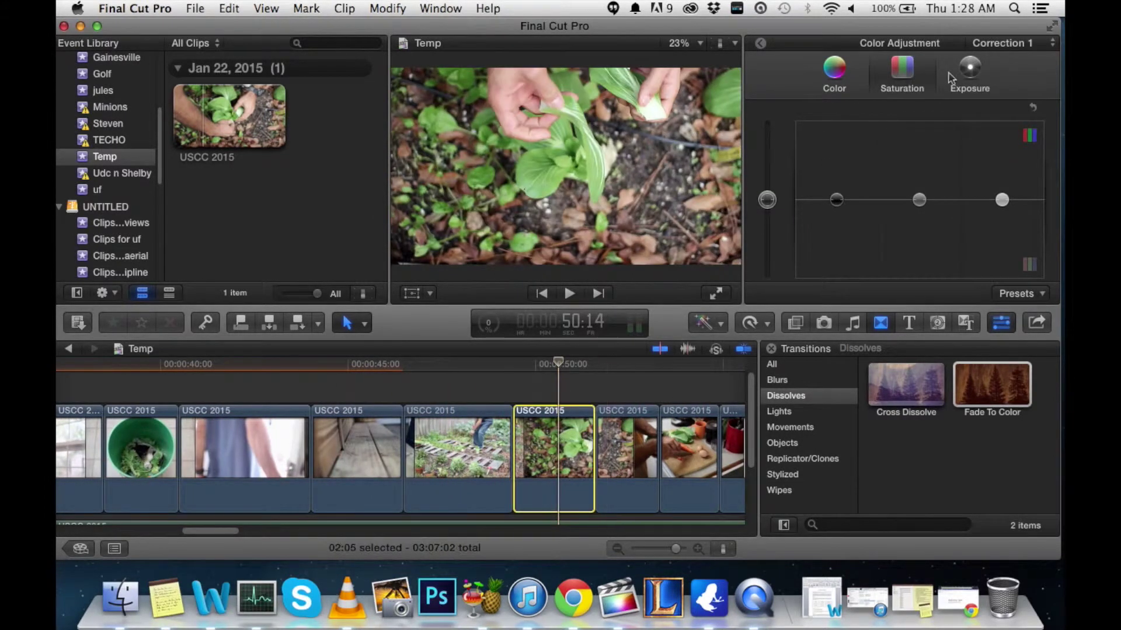
click(969, 69)
drag(837, 202, 841, 211)
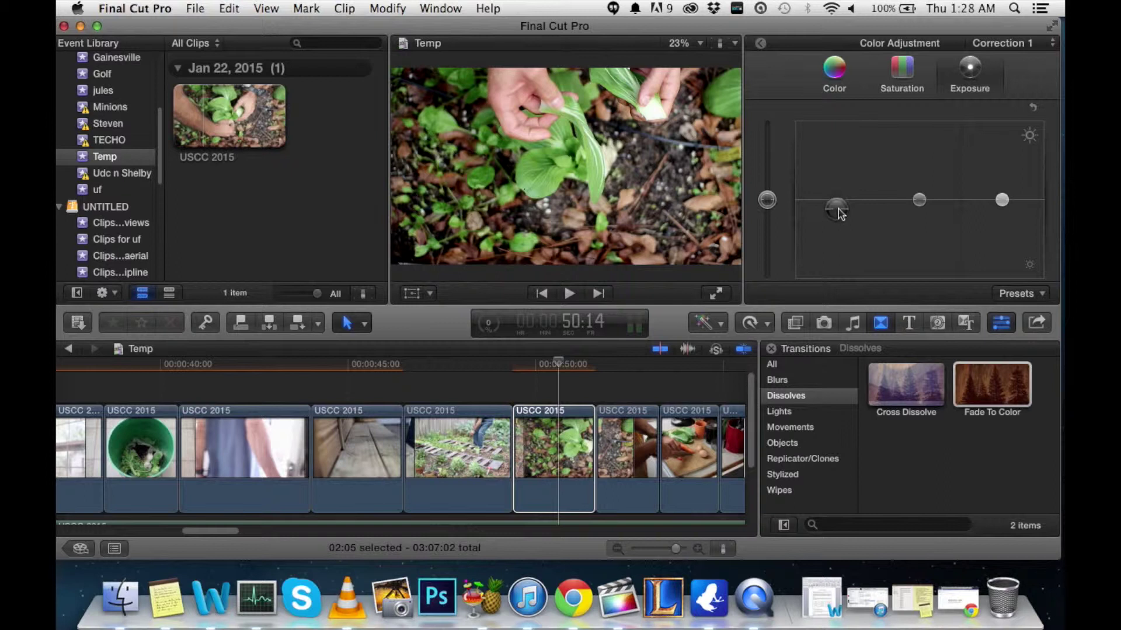
drag(920, 199, 924, 197)
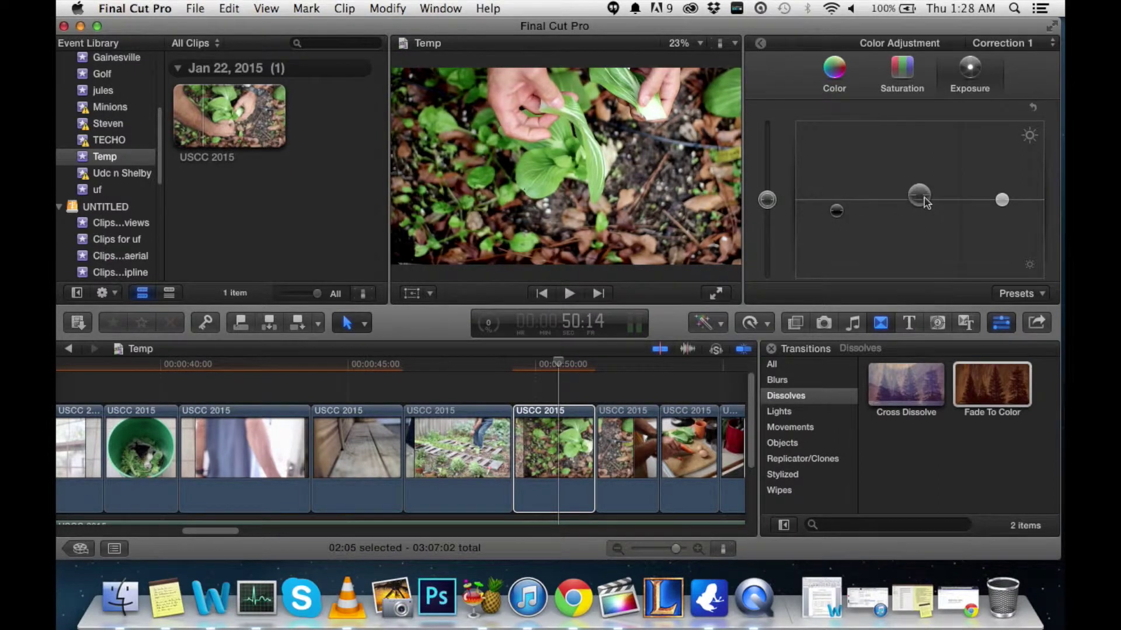
click(1002, 200)
drag(1001, 201, 1001, 203)
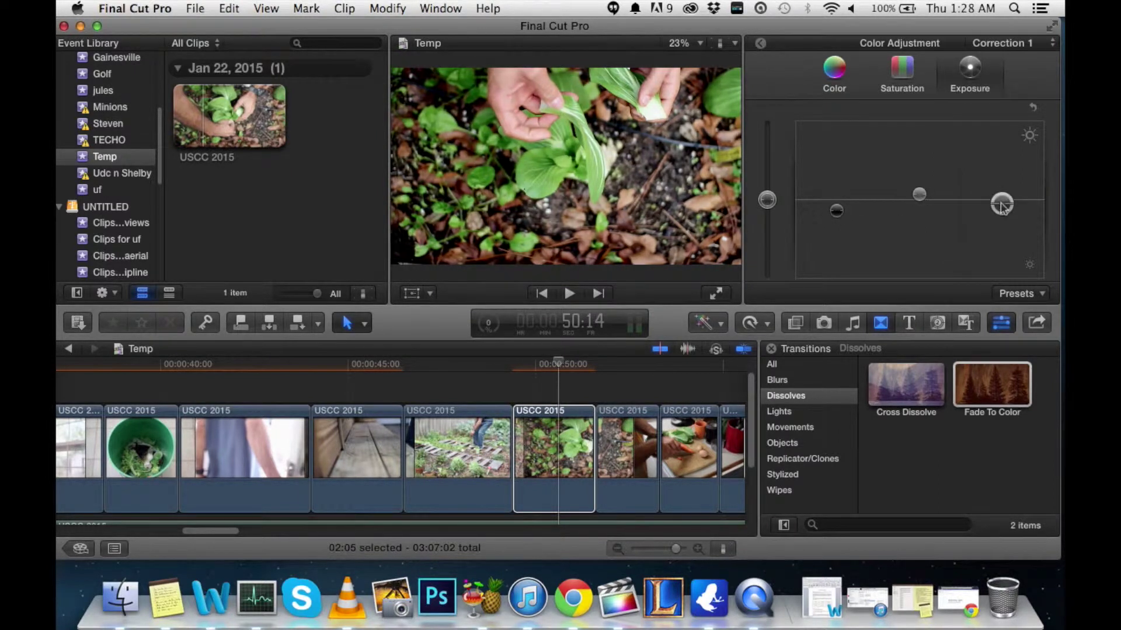
click(900, 65)
drag(767, 200, 773, 193)
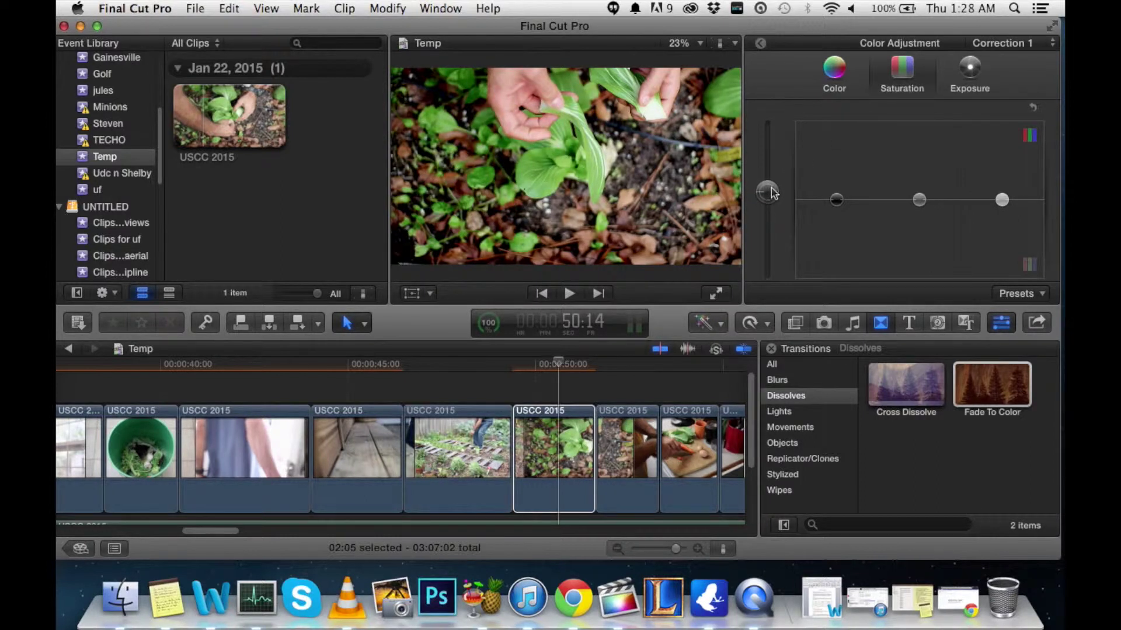
On the clip of greens and eggs at 52:17, lower the shadows slightly and the highlights more, raise the midtones, and moderately increase overall saturation
click(636, 420)
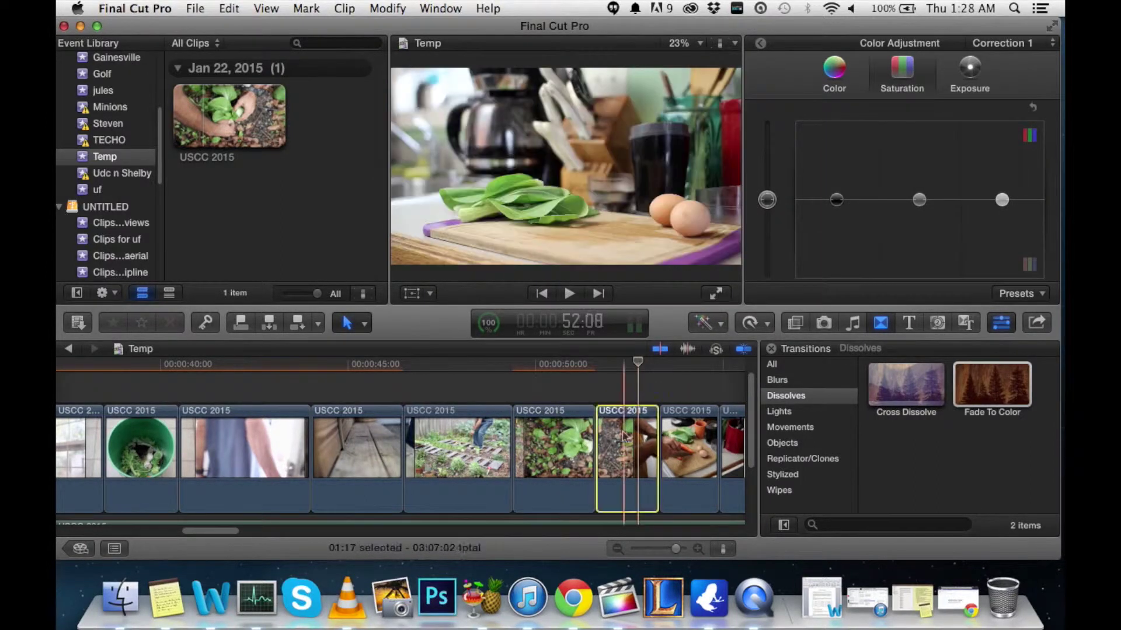
click(969, 87)
drag(838, 199, 840, 207)
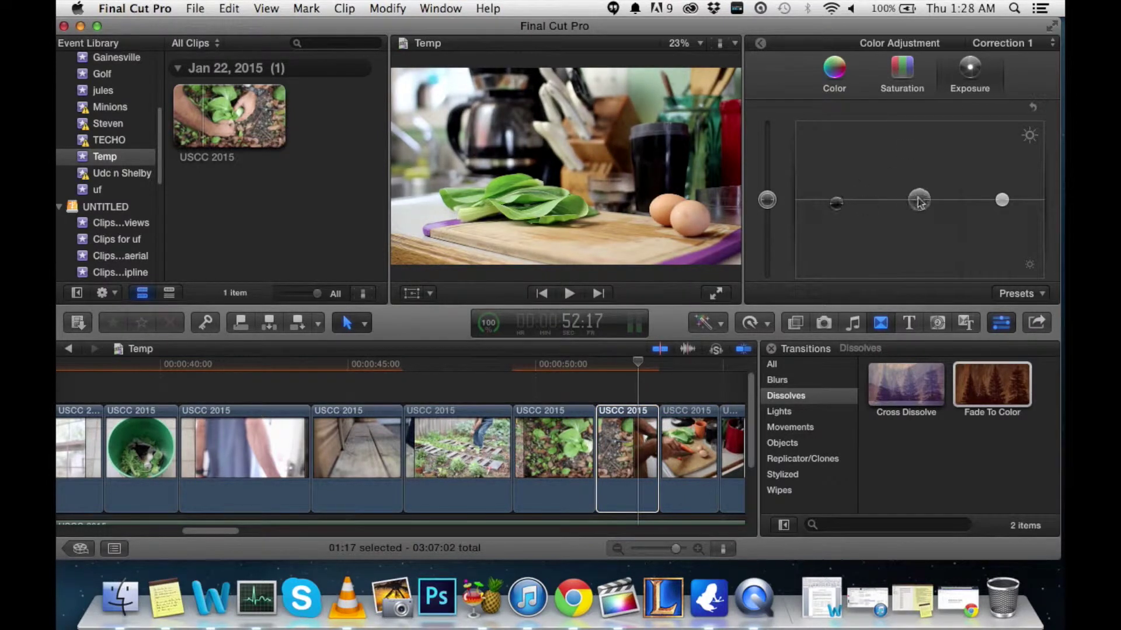
drag(919, 200, 922, 190)
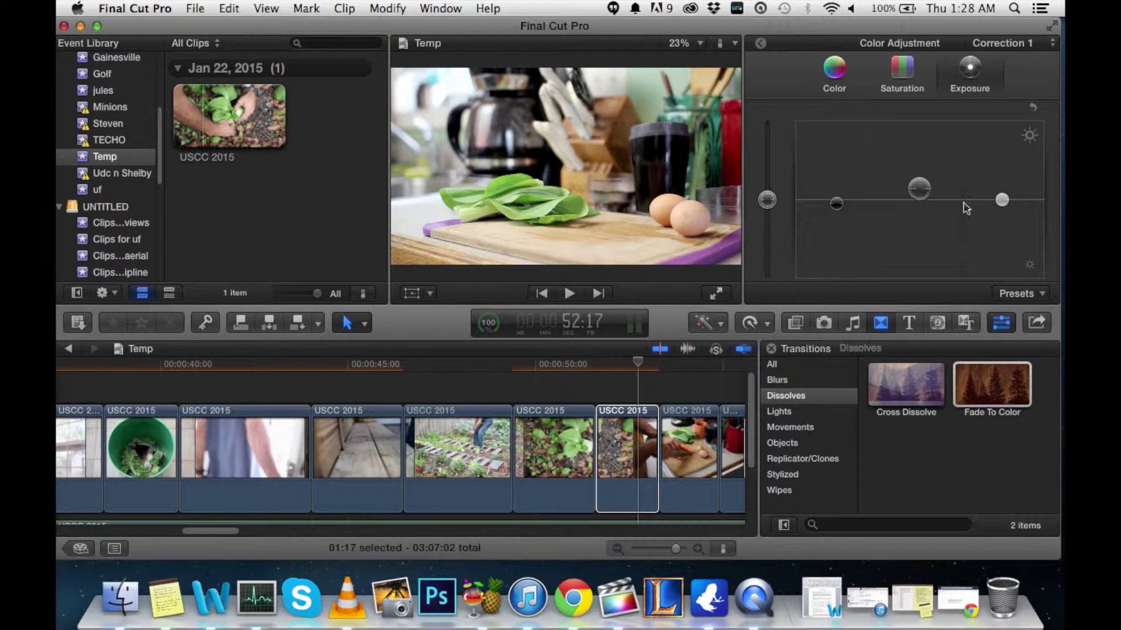
drag(1002, 203, 1003, 222)
click(902, 82)
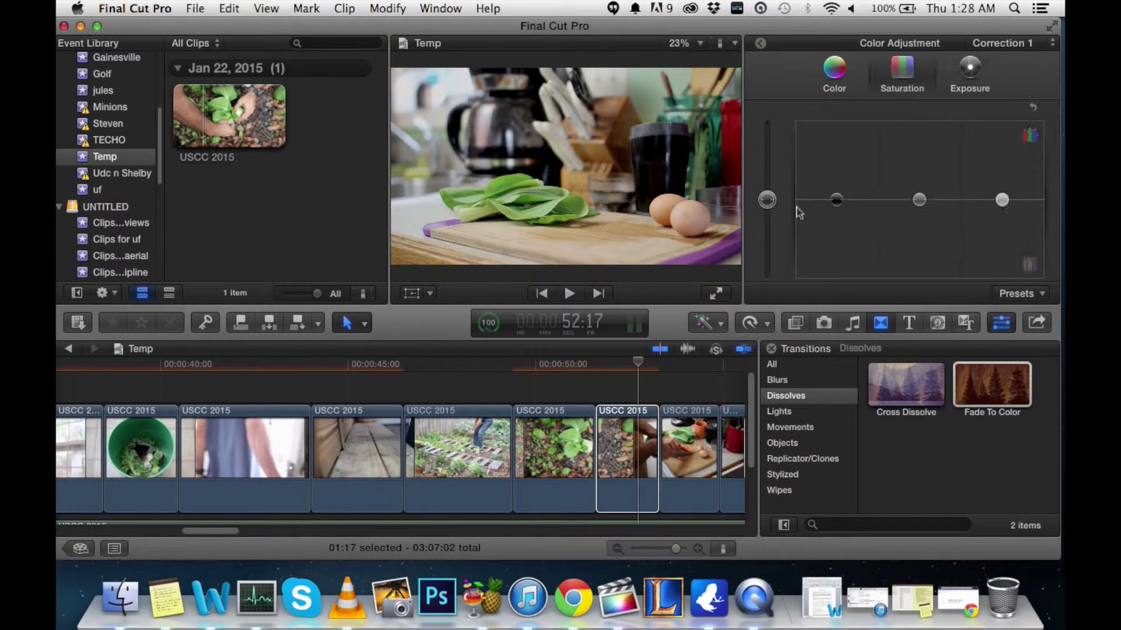
drag(770, 195, 770, 186)
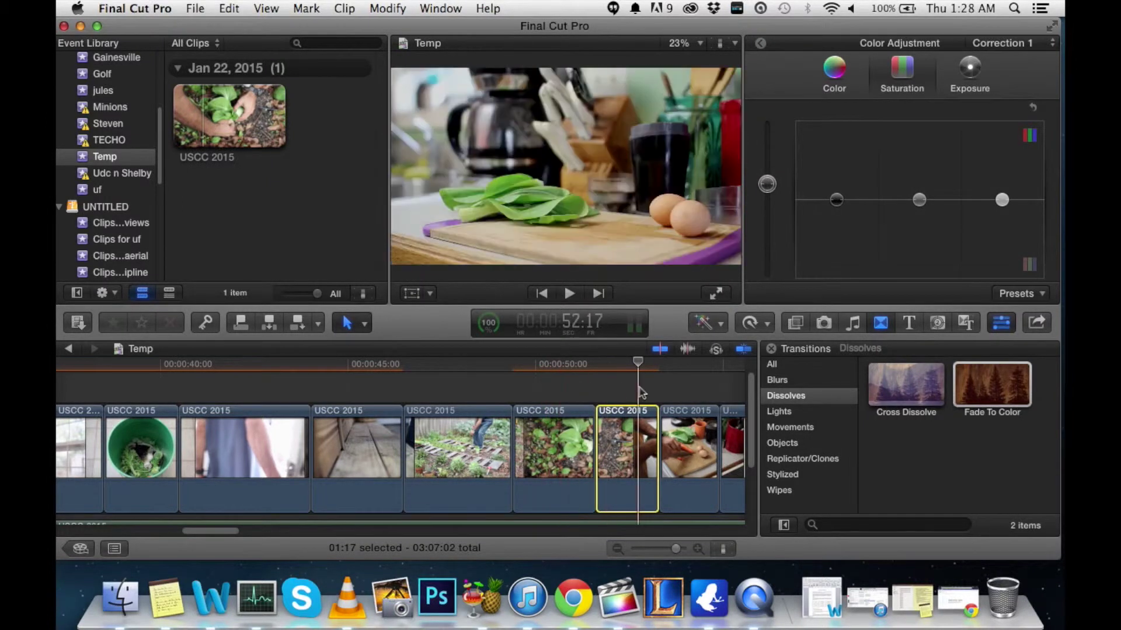
On the carrot-cutting clip at 54:02, slightly lower the shadows and highlights exposure, raise the midtones, and slightly increase overall saturation
click(689, 449)
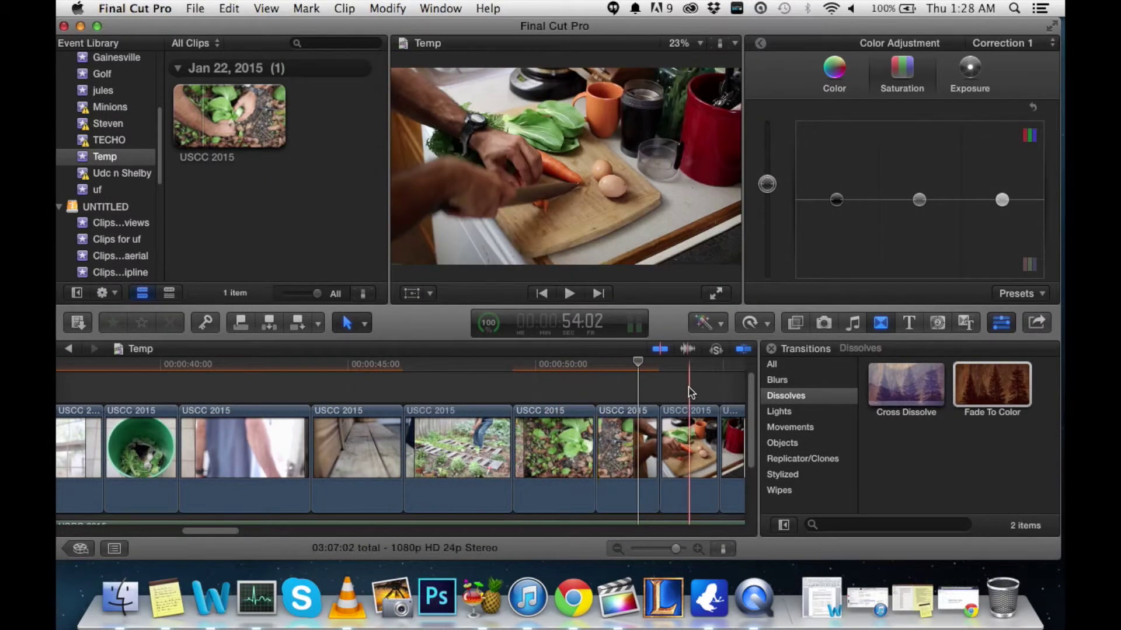
click(981, 61)
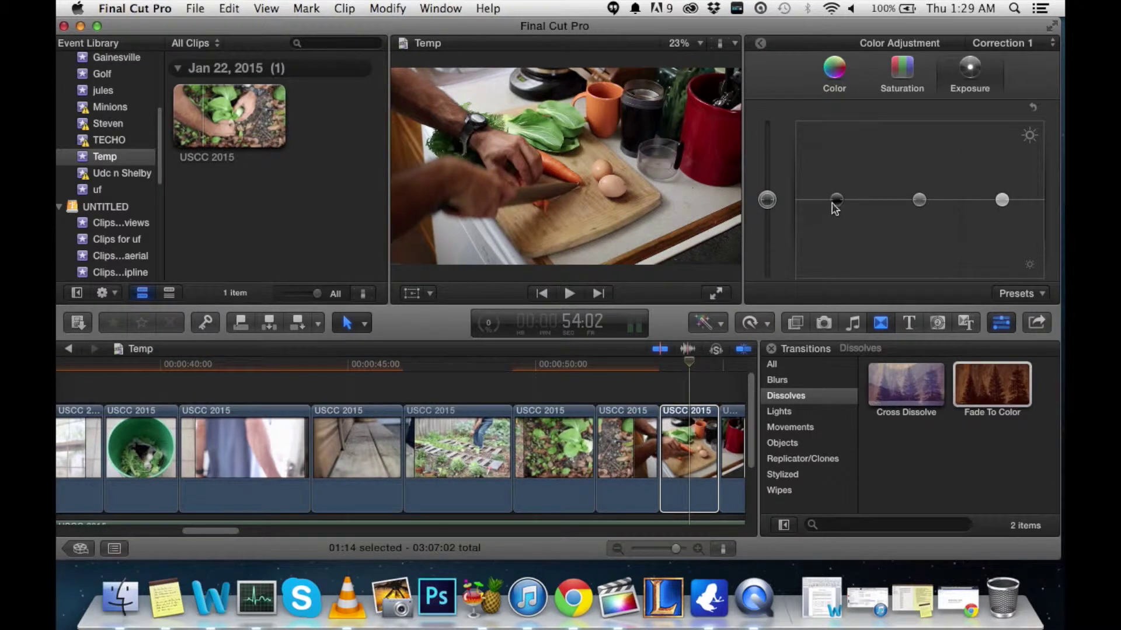
drag(839, 202, 839, 205)
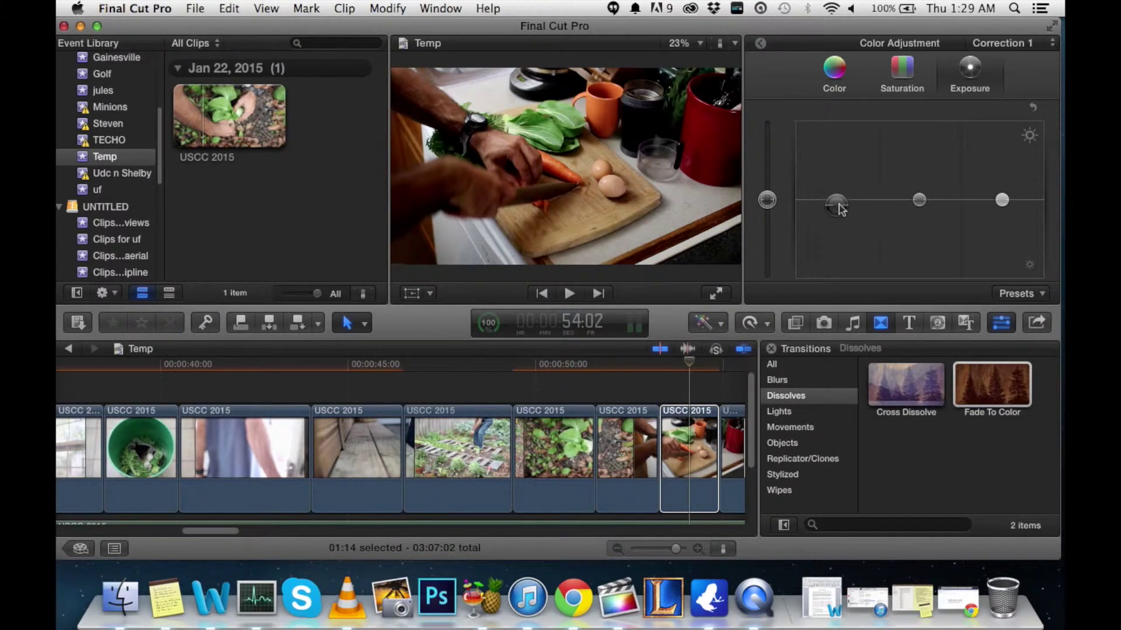
drag(919, 200, 918, 193)
drag(1001, 200, 1001, 204)
click(914, 73)
drag(767, 199, 768, 192)
On the second green bucket clip at 56:06, raise the shadows and midtones exposure very slightly, lower the highlights, and increase overall saturation slightly
scroll(573, 380, right, 3)
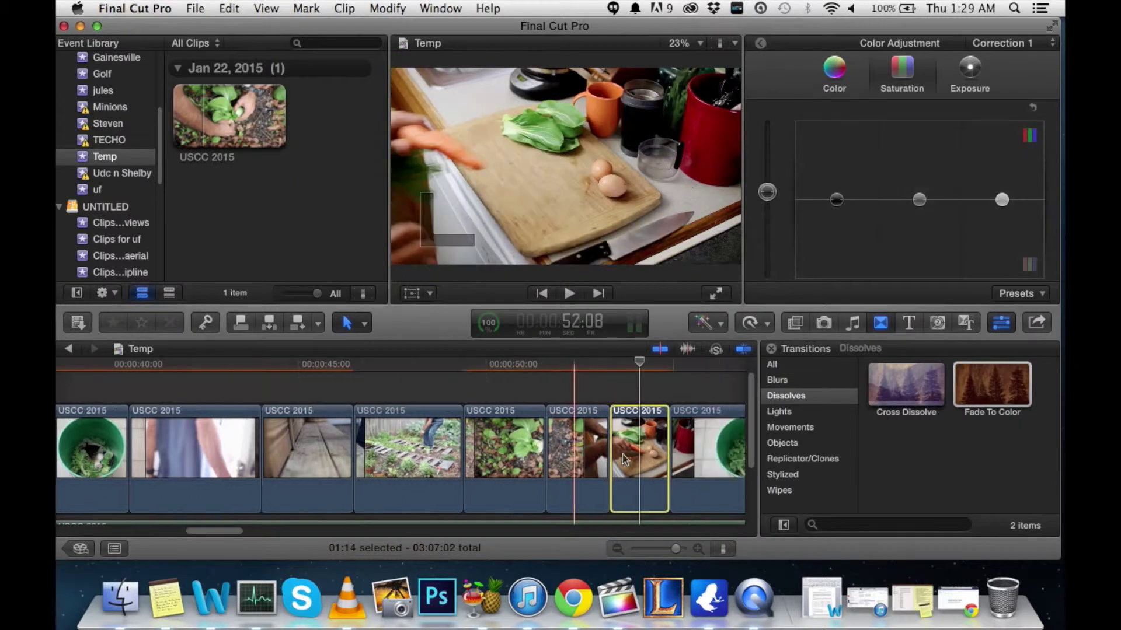
click(618, 371)
click(619, 415)
click(980, 82)
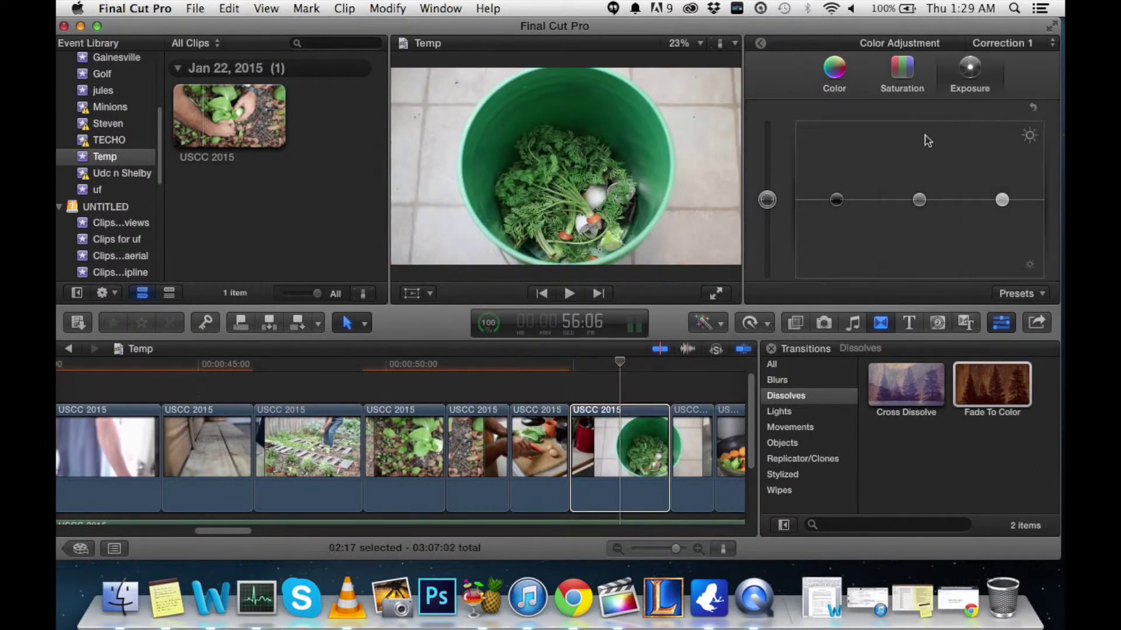
drag(837, 201, 840, 201)
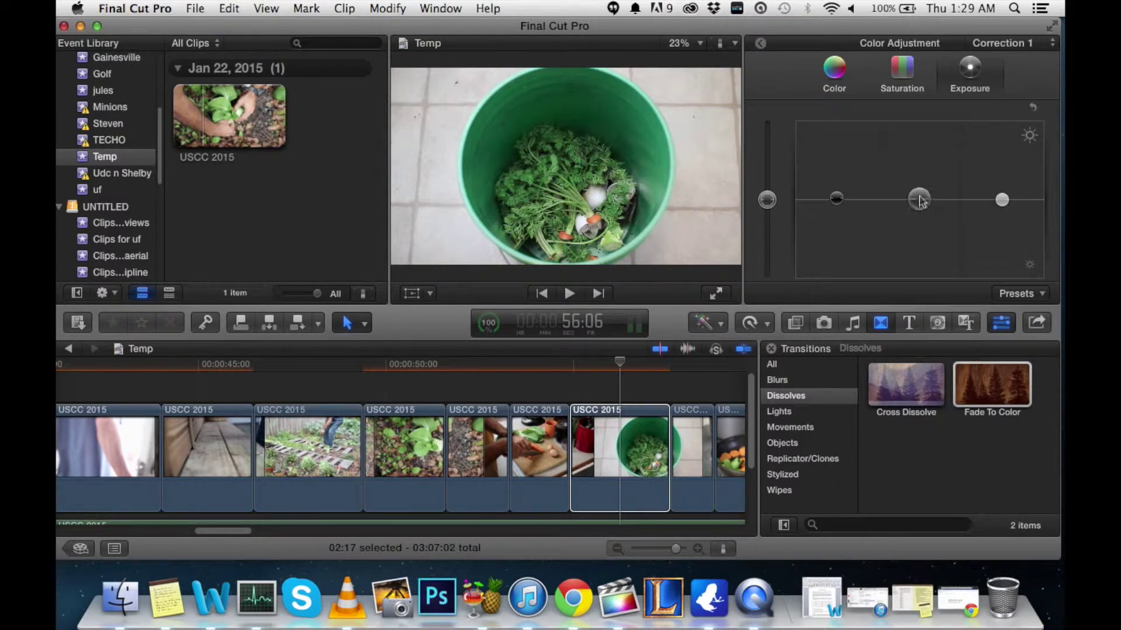
drag(920, 200, 919, 195)
drag(1002, 199, 1001, 211)
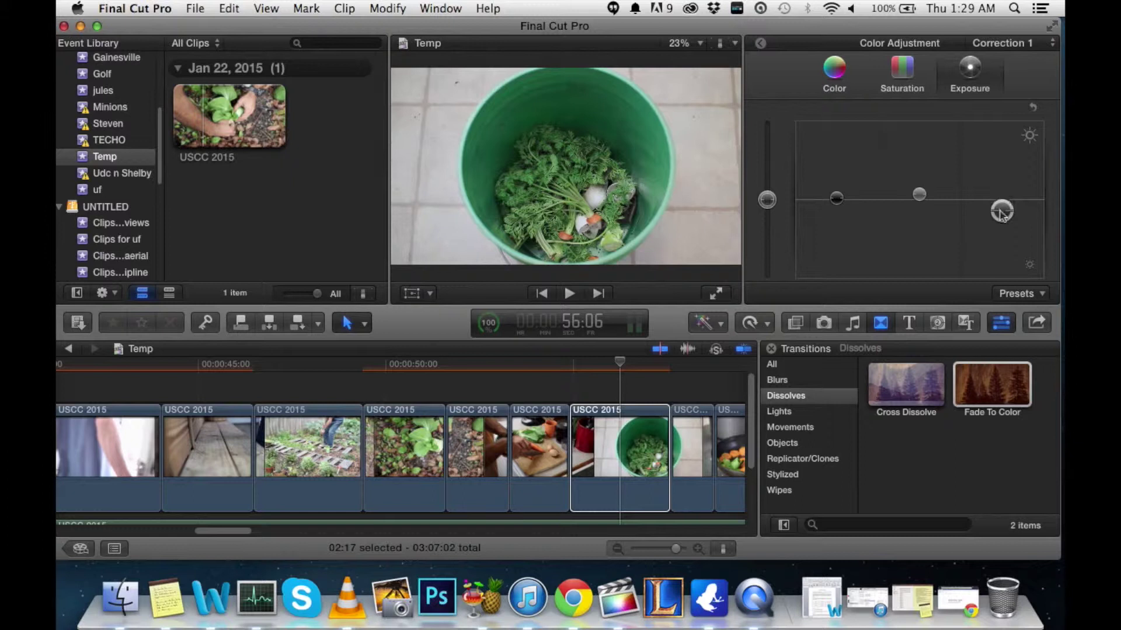
click(919, 82)
drag(769, 208, 769, 203)
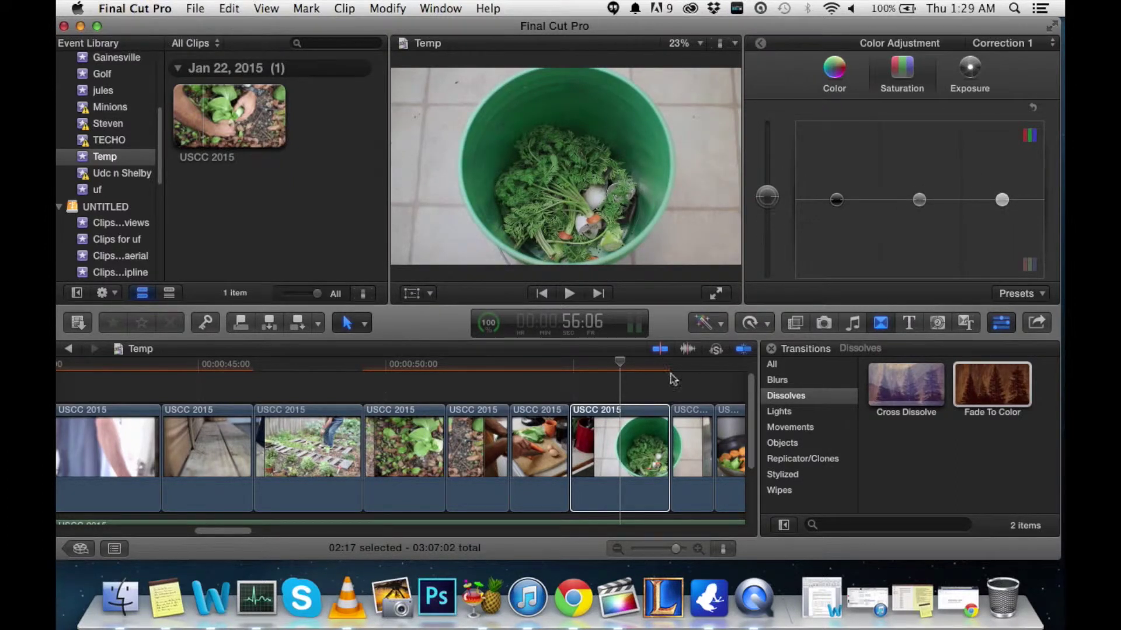
On the clip of hands over the frying pan at 58:03, slightly lower the shadows and highlights, slightly raise the midtones, and increase overall saturation slightly
scroll(673, 379, right, 3)
click(541, 425)
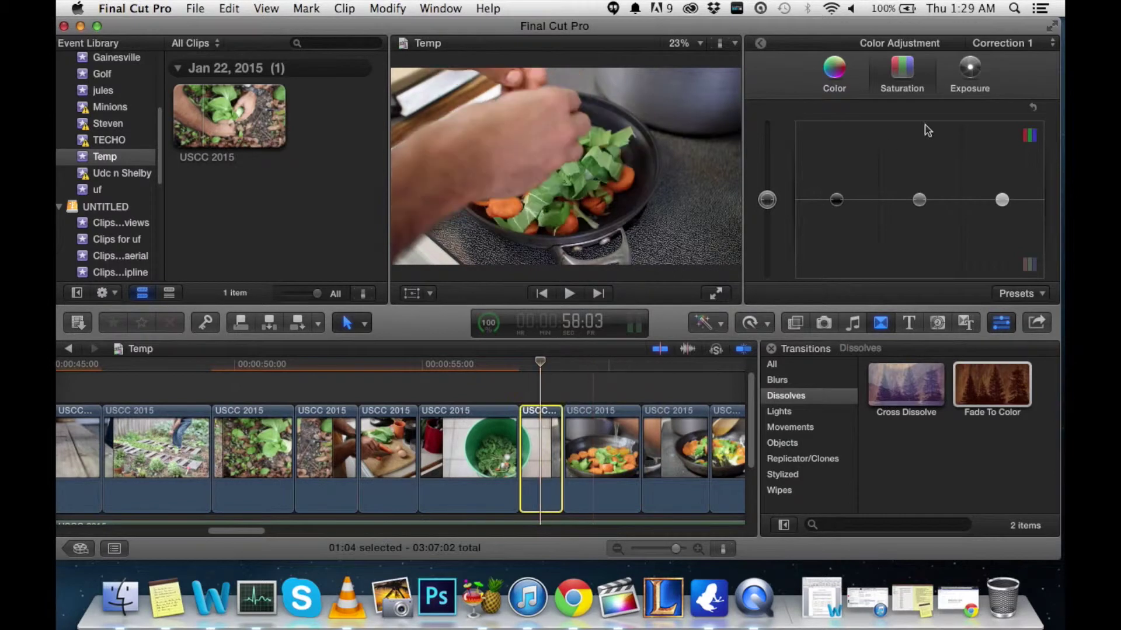
click(970, 73)
drag(835, 202, 835, 206)
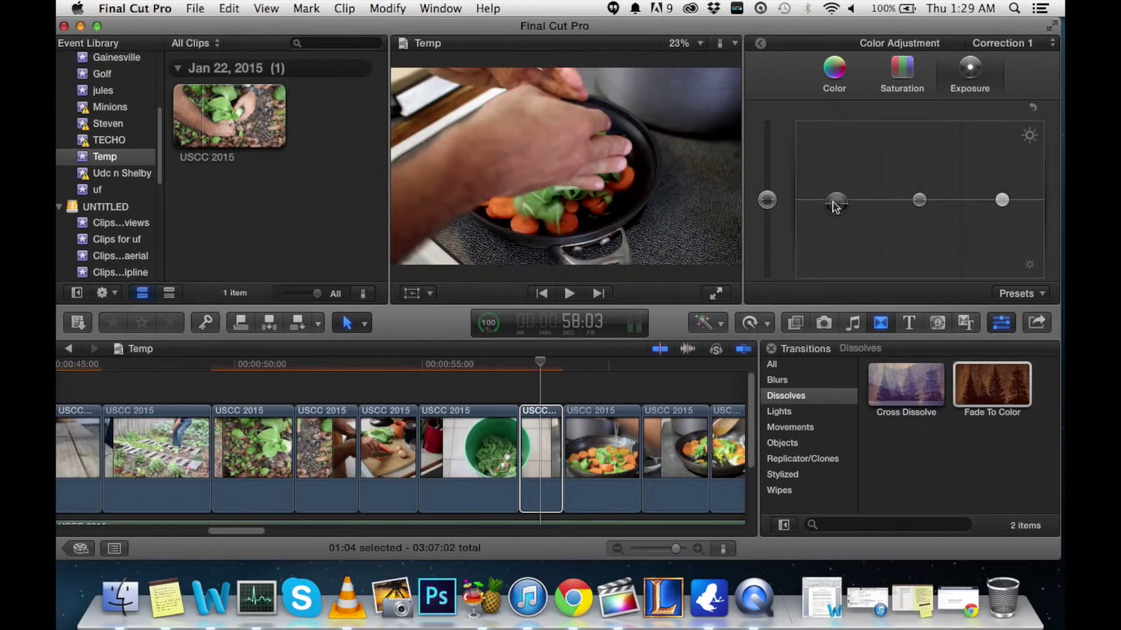
drag(915, 205, 917, 199)
click(1001, 202)
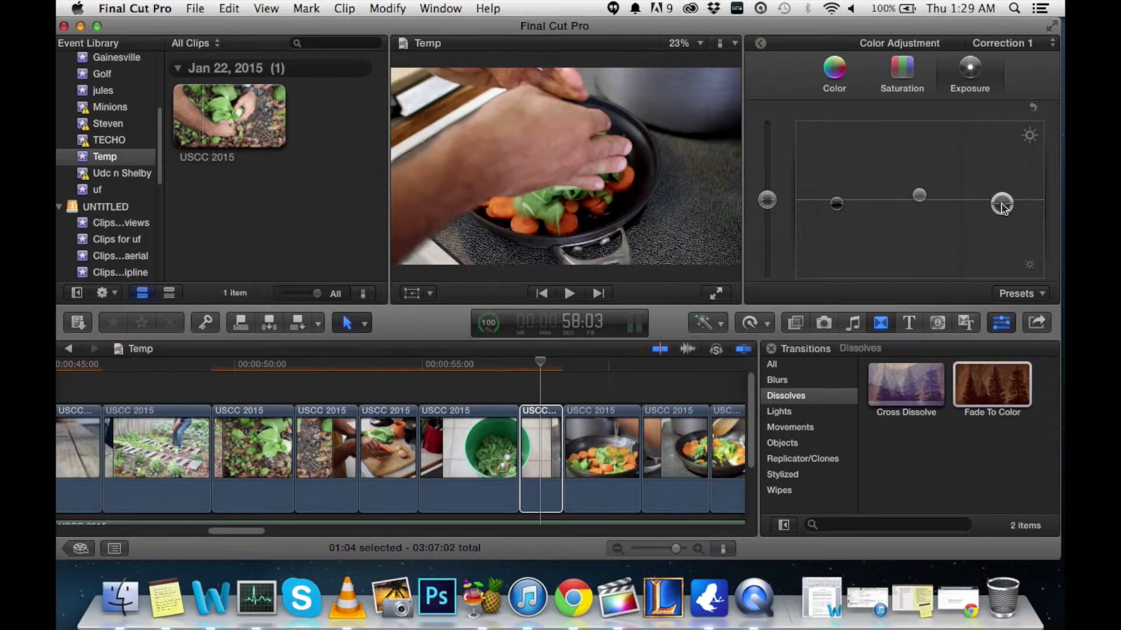
click(899, 73)
mouse_move(767, 200)
mouse_down()
mouse_move(768, 184)
mouse_move(773, 197)
mouse_up()
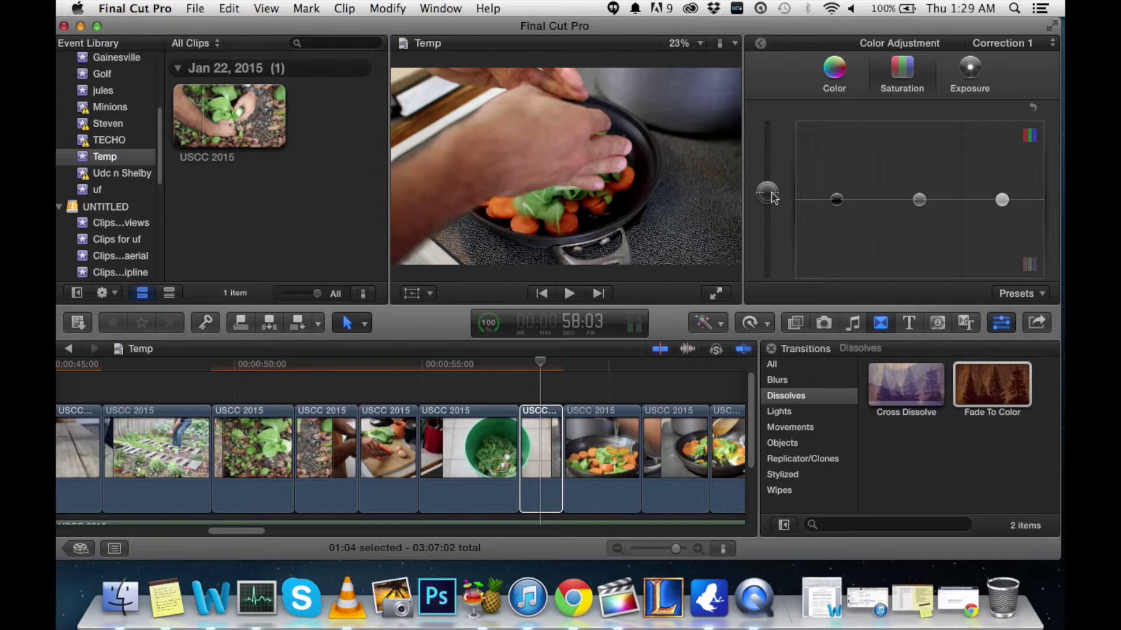
On the egg-cracking clip at 59:07, lower the shadows exposure slightly, raise the midtones slightly and lower the highlights
click(584, 369)
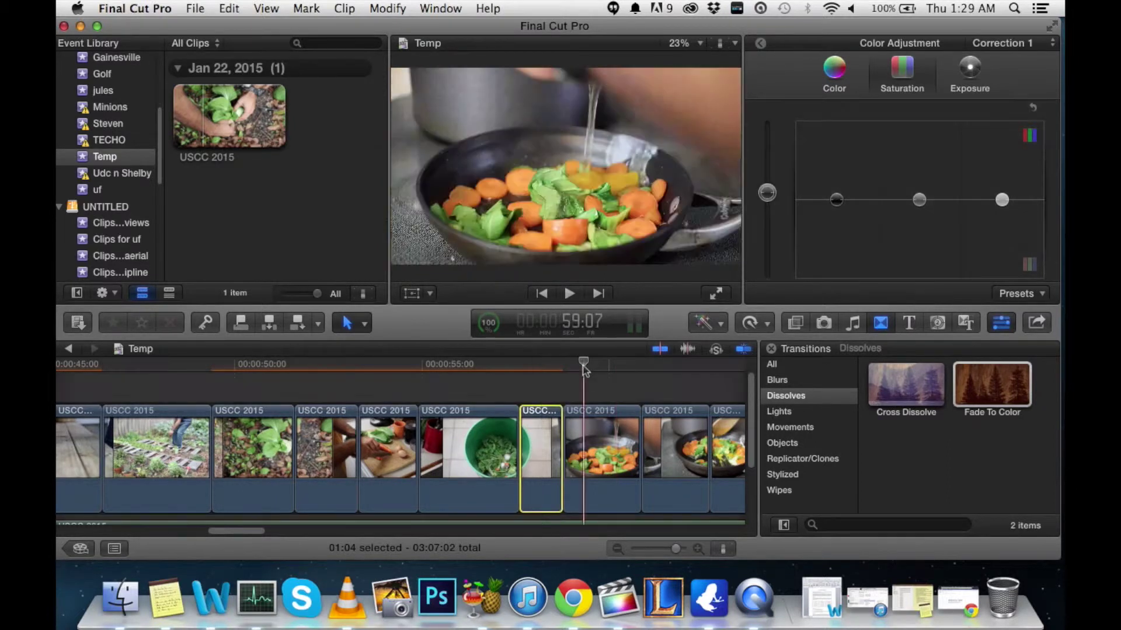
click(593, 438)
click(969, 74)
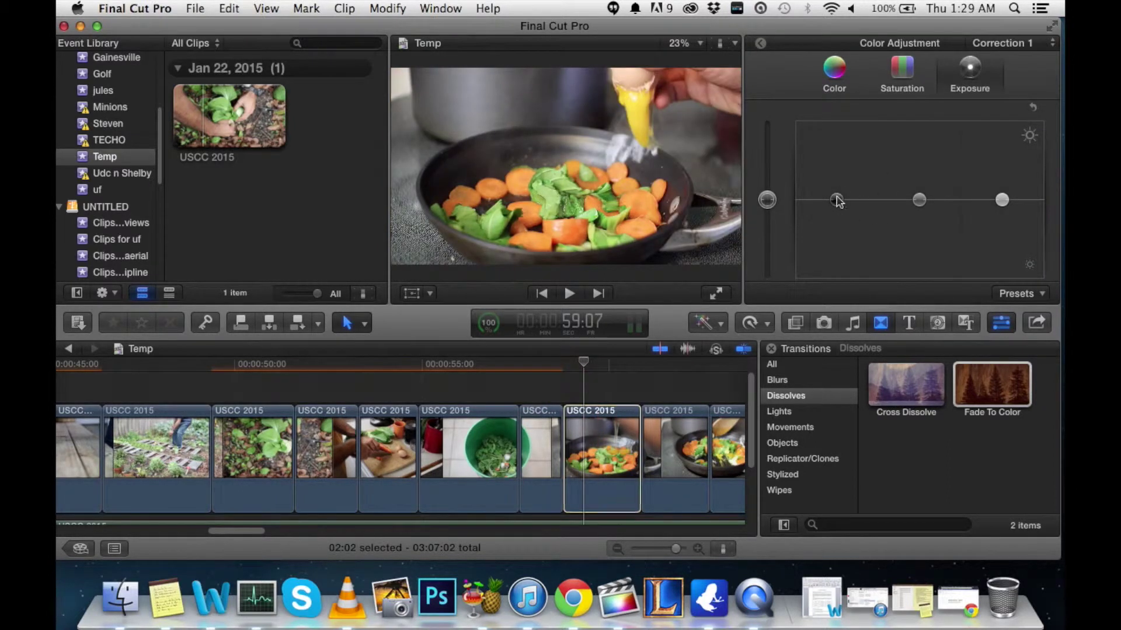
drag(837, 201, 838, 202)
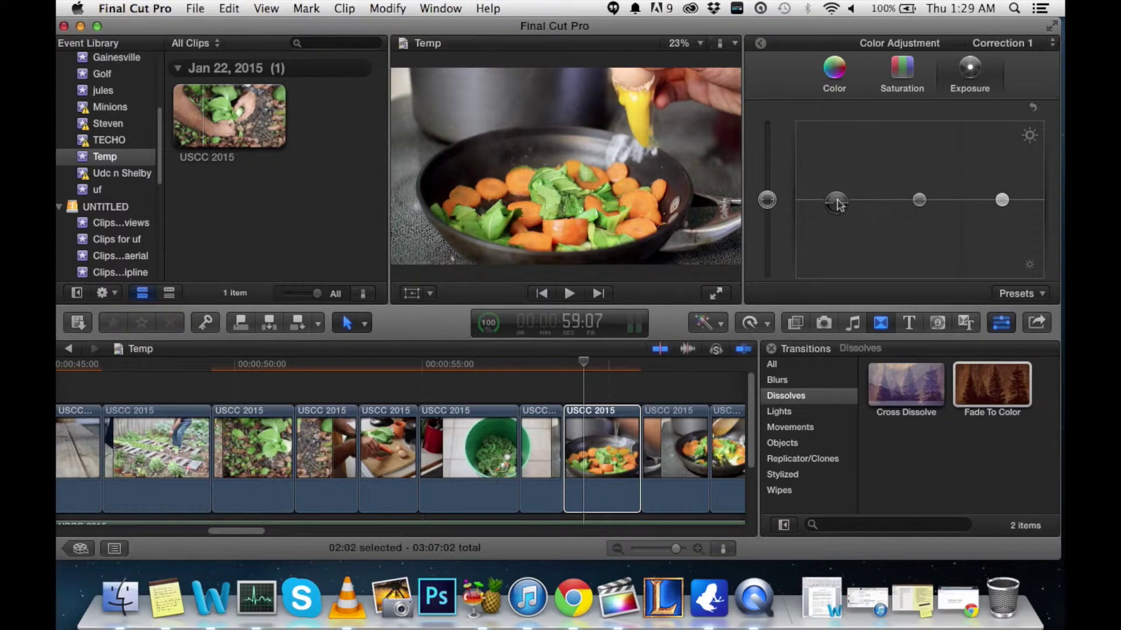
click(918, 201)
drag(1002, 199, 1003, 211)
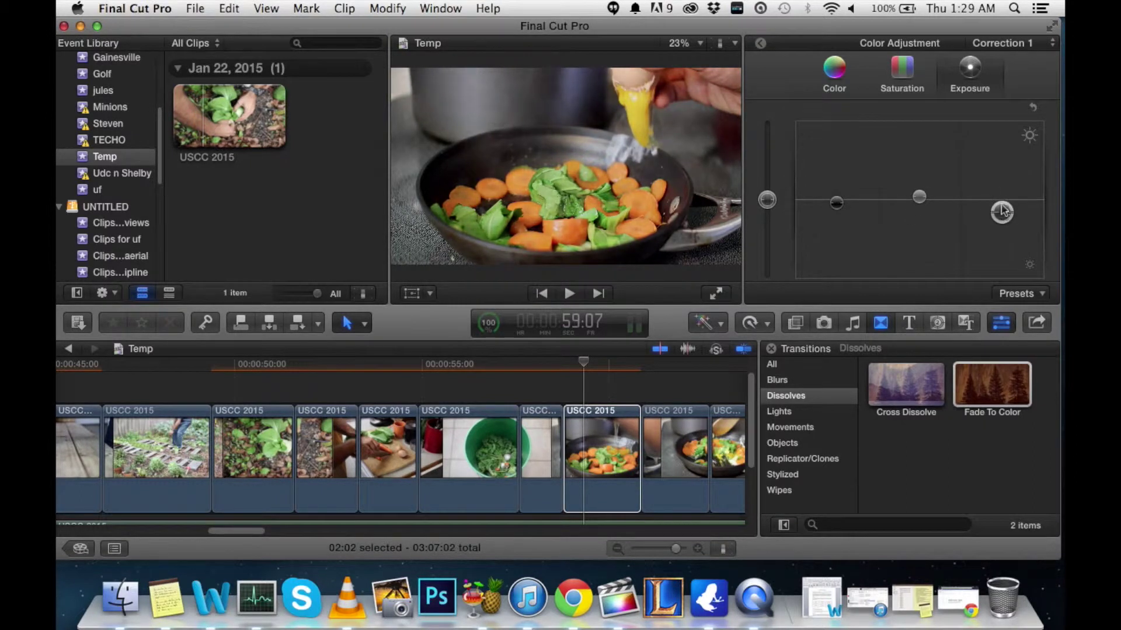
Slightly increase the overall saturation of the egg-cracking clip at 59:07
click(902, 87)
drag(767, 200, 770, 196)
On the clip at 1:01:16, lower the shadows exposure very slightly, raise the midtones slightly, and increase overall saturation slightly
scroll(652, 419, right, 5)
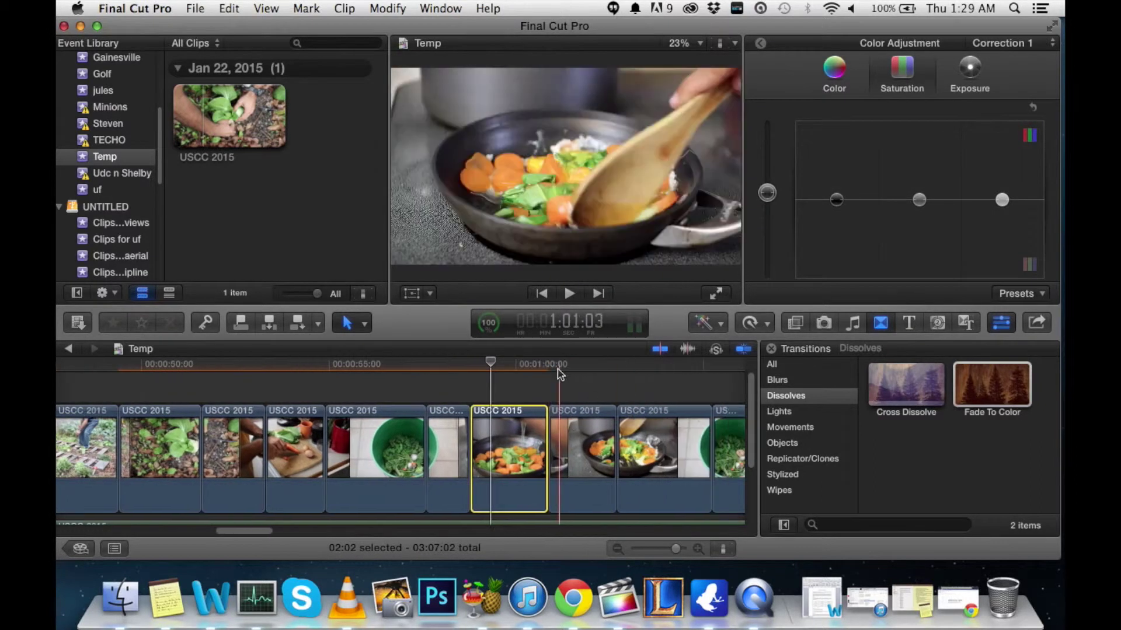
click(586, 439)
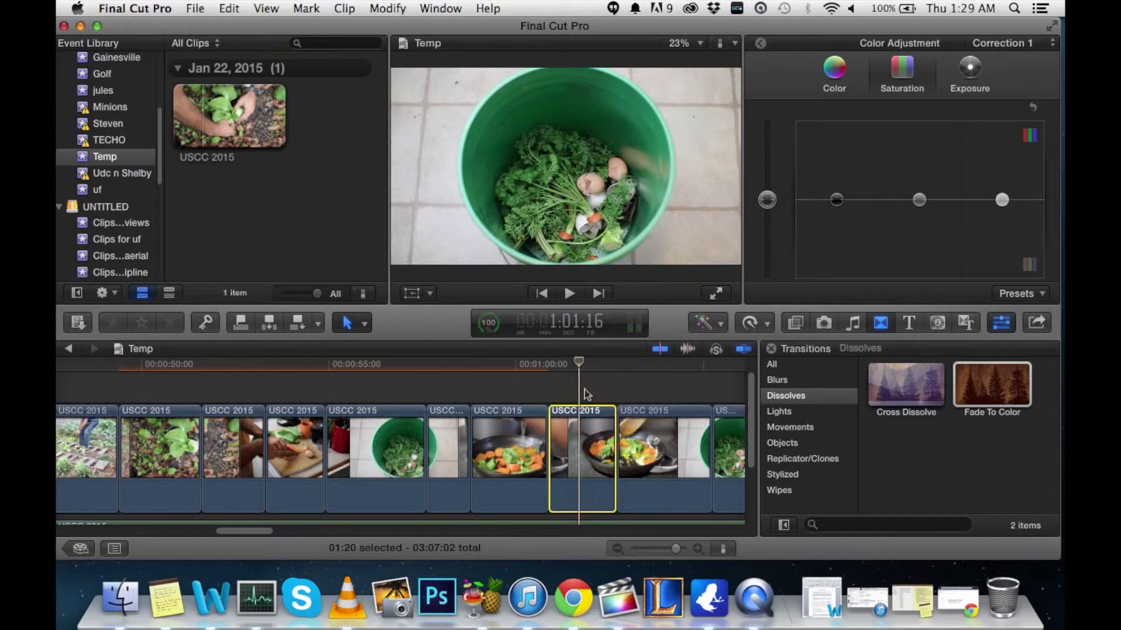
click(970, 73)
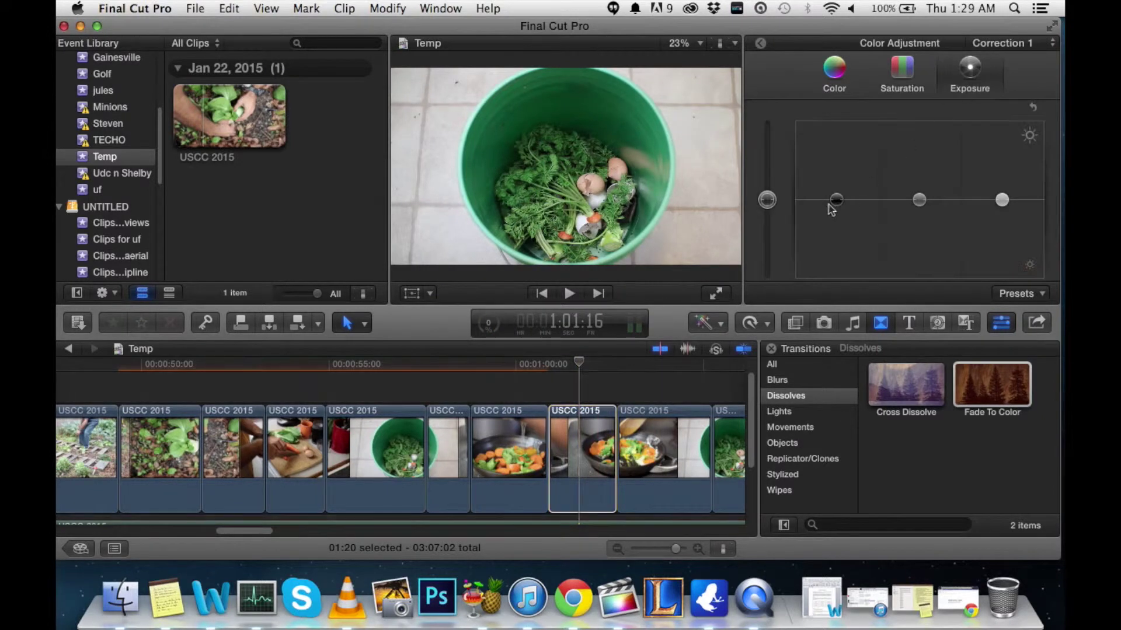
drag(835, 201, 838, 202)
drag(920, 198, 920, 195)
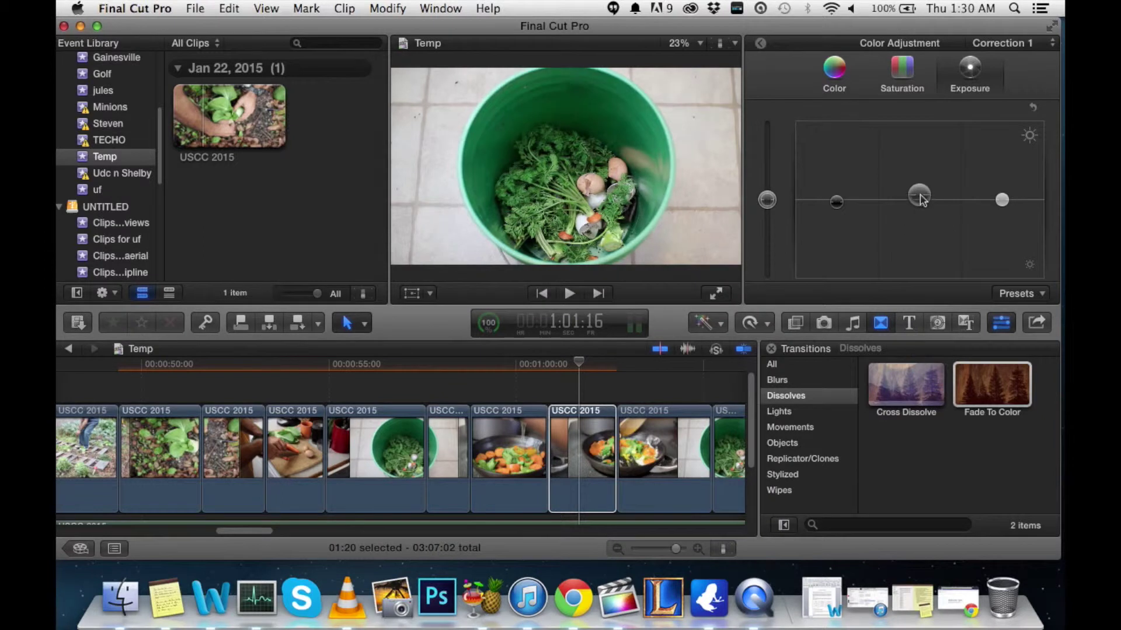
click(901, 82)
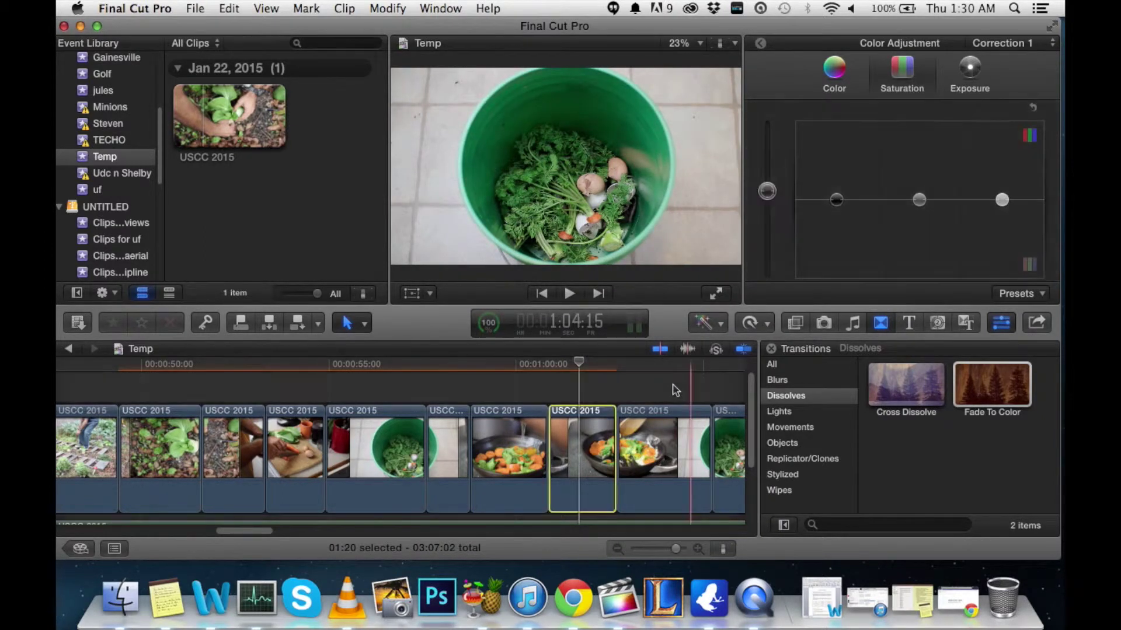
On the egg-stirring clip at 1:04:05, slightly lower the shadows exposure, slightly raise the midtones, lower the highlights, and increase overall saturation slightly
click(672, 444)
click(969, 75)
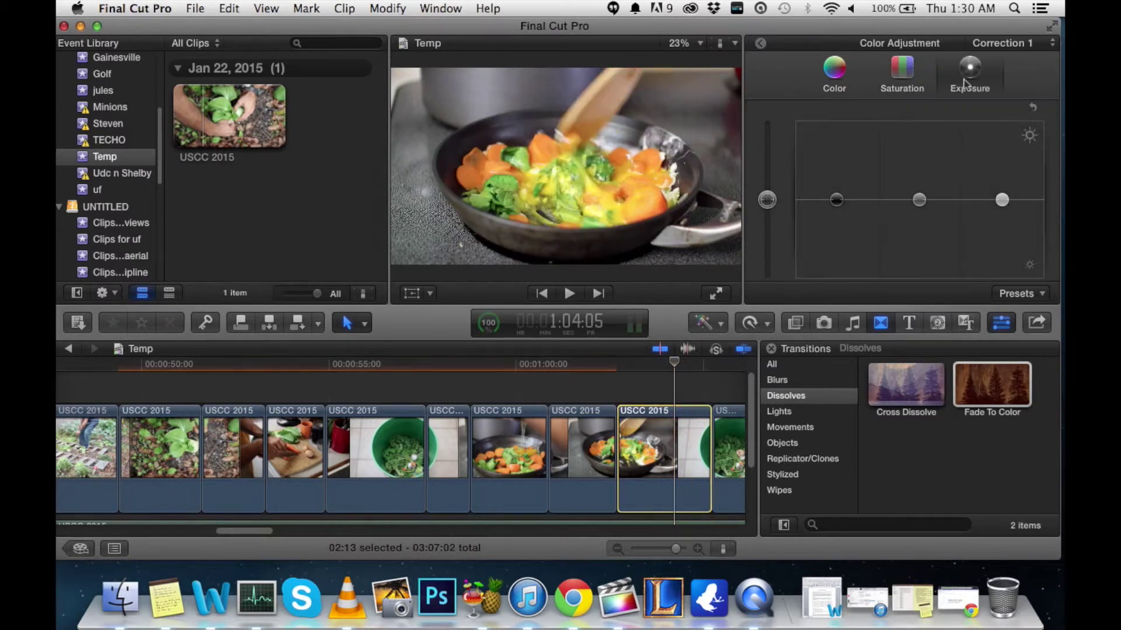
click(836, 200)
drag(833, 200, 834, 202)
click(918, 200)
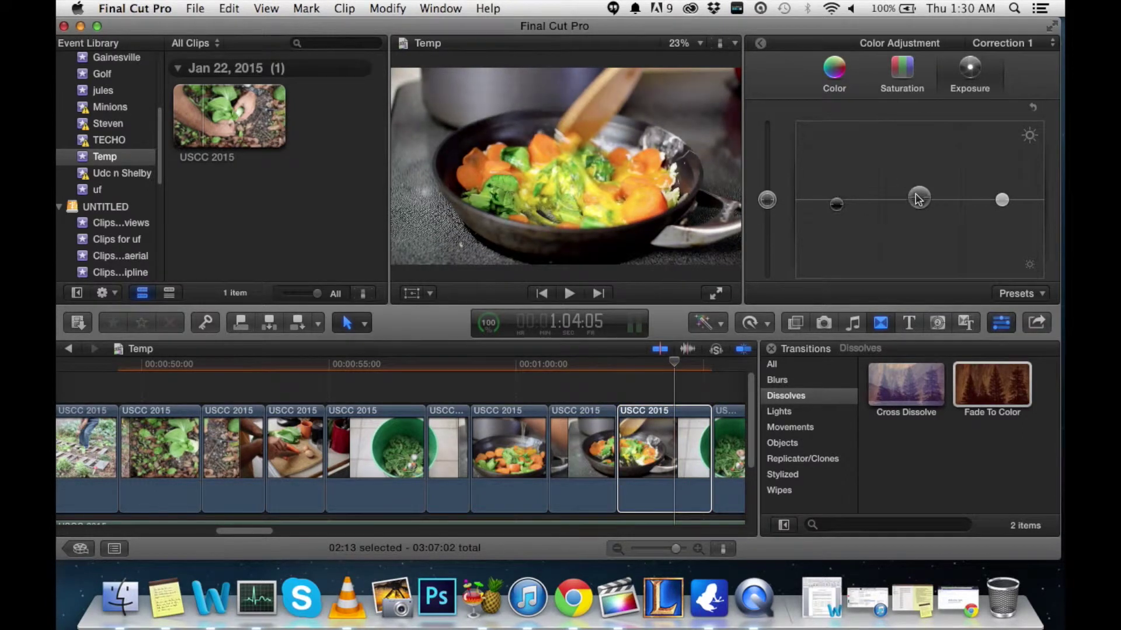
drag(1002, 201, 1001, 208)
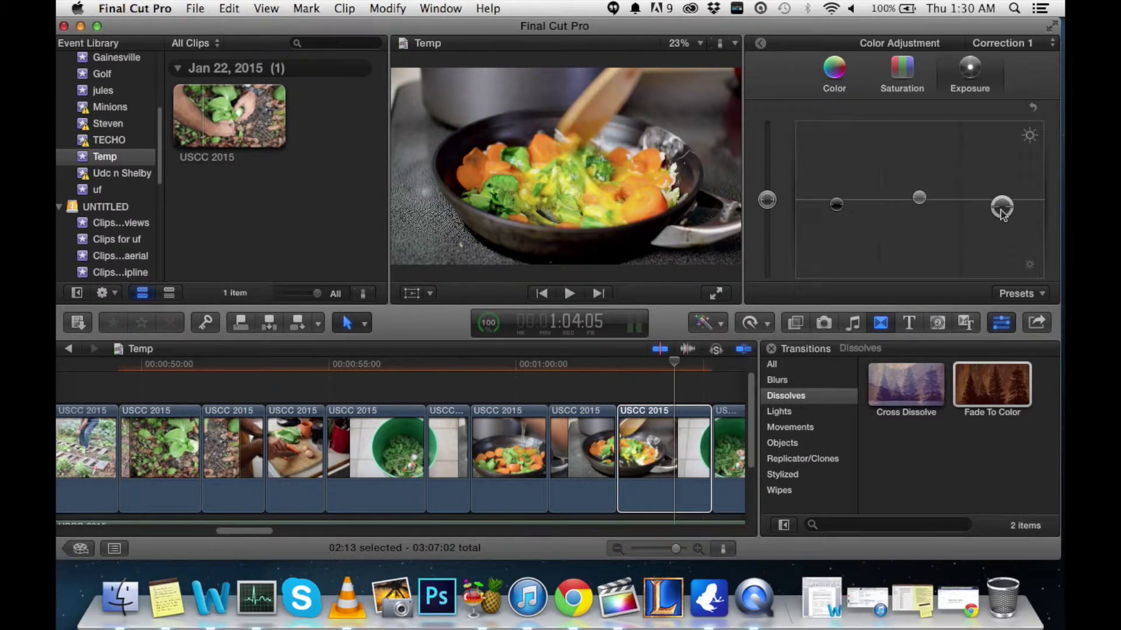
click(901, 90)
drag(761, 199, 762, 195)
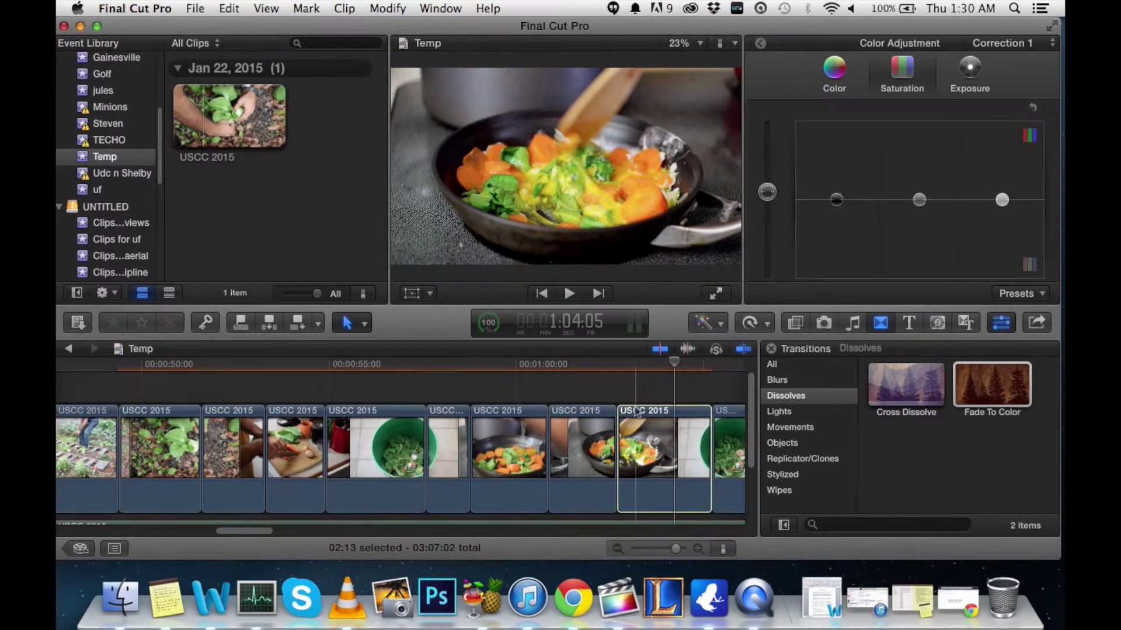
On the green bucket clip at 1:05:19, slightly lower the shadows exposure, slightly raise the midtones, lower the highlights, and increase overall saturation slightly
scroll(586, 456, right, 5)
click(586, 456)
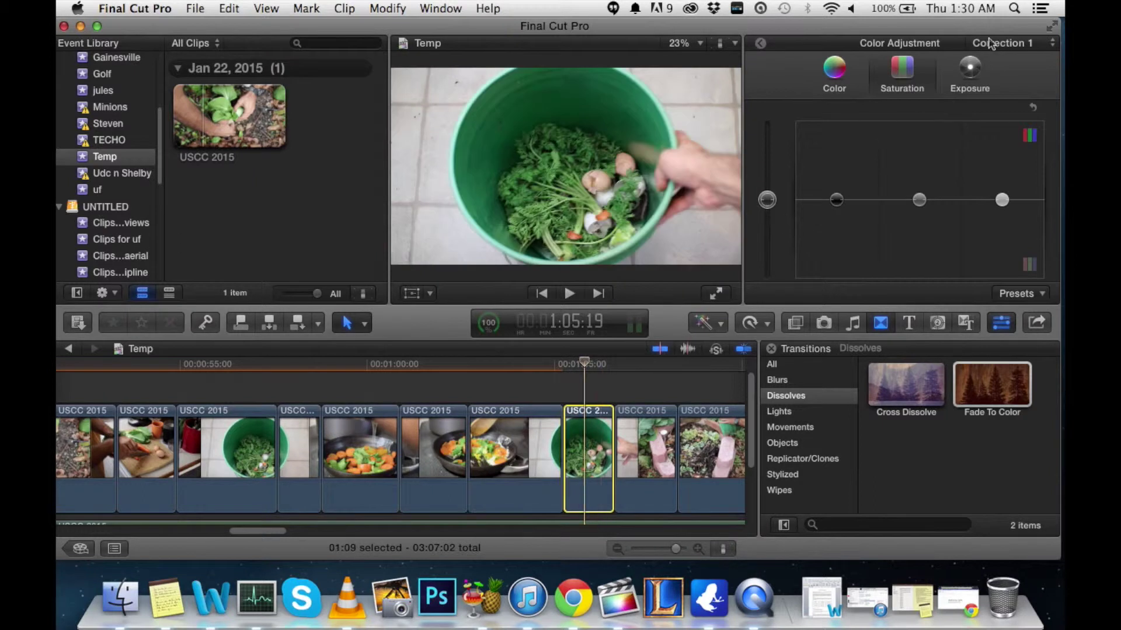
click(969, 70)
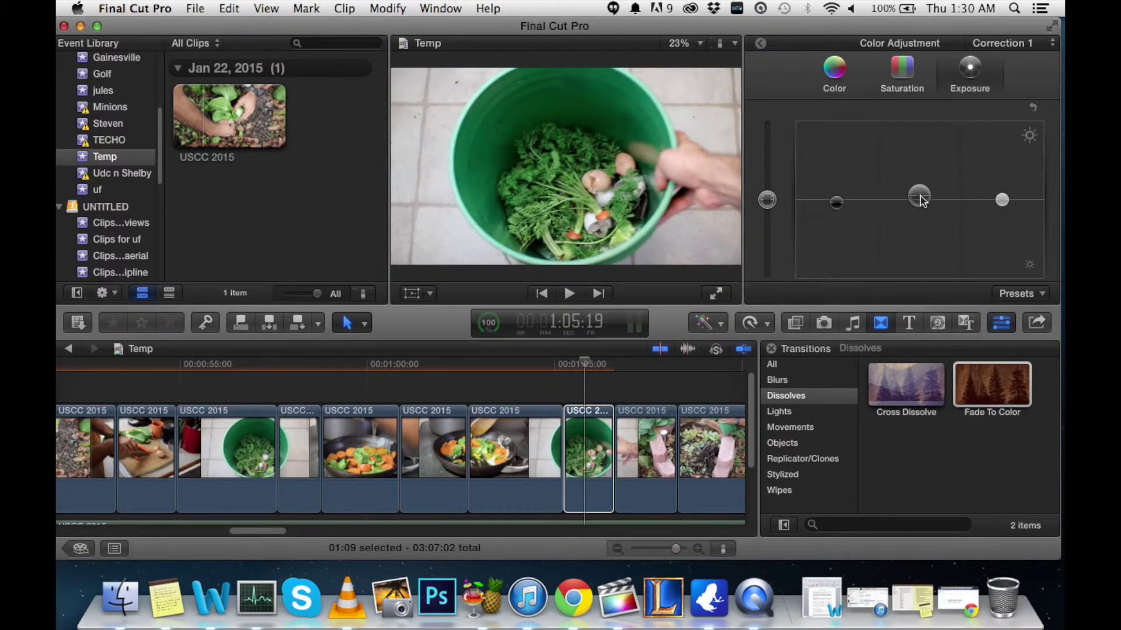
click(898, 81)
drag(768, 196, 768, 191)
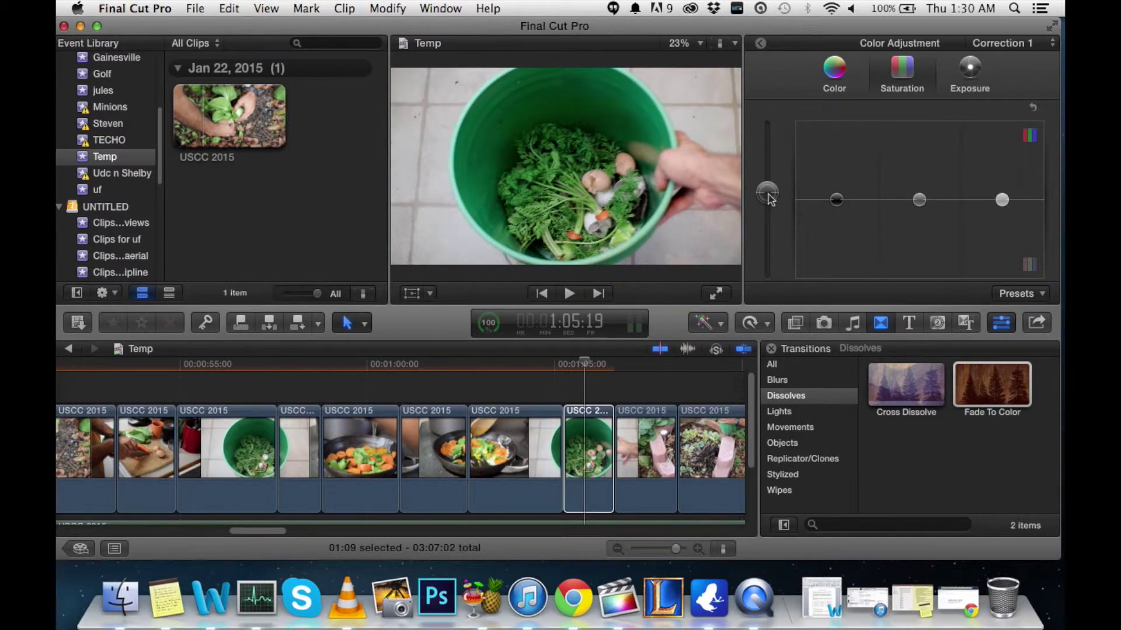
On the shoe clip at 1:07:08, lower the shadows and highlights exposure slightly, raise the midtones slightly, and increase overall saturation moderately
click(643, 384)
click(652, 436)
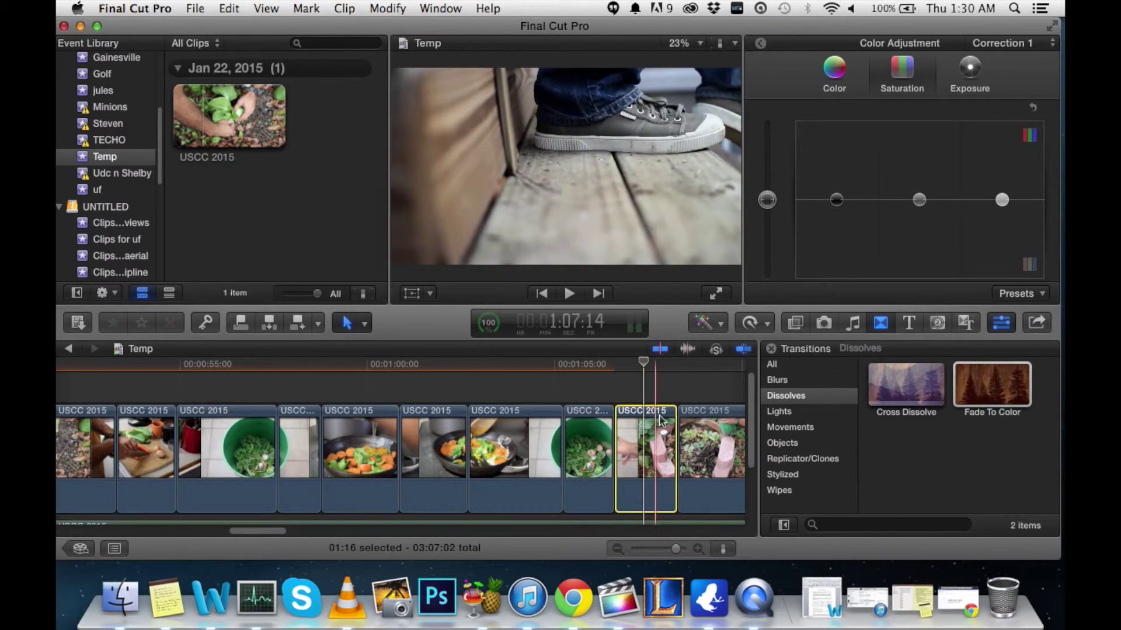
click(975, 66)
drag(832, 199, 833, 204)
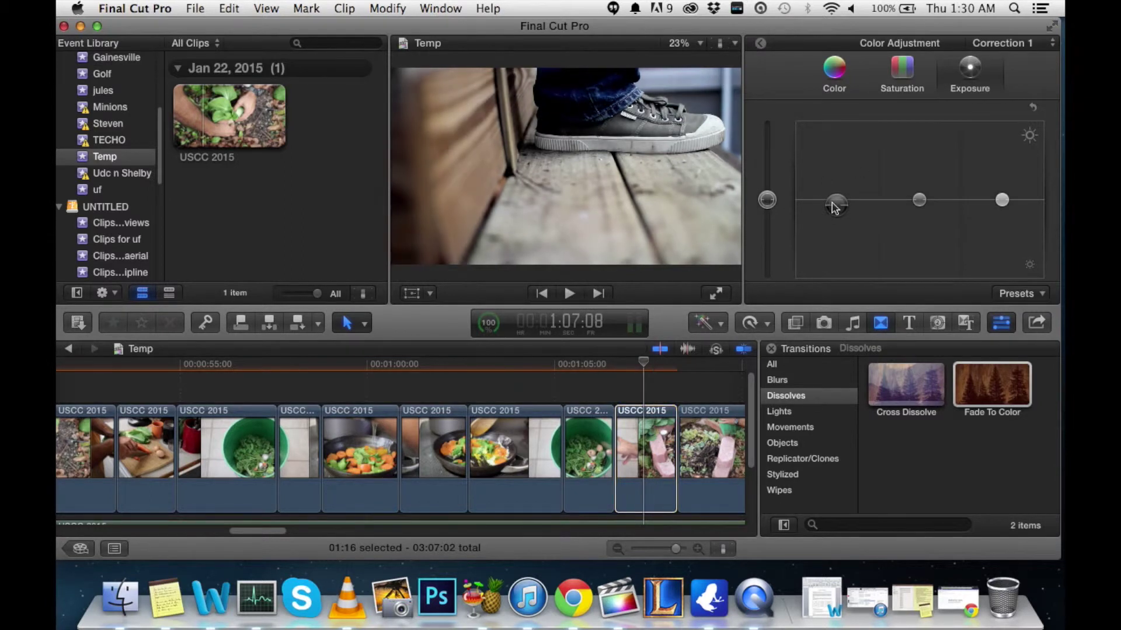
drag(919, 201, 921, 195)
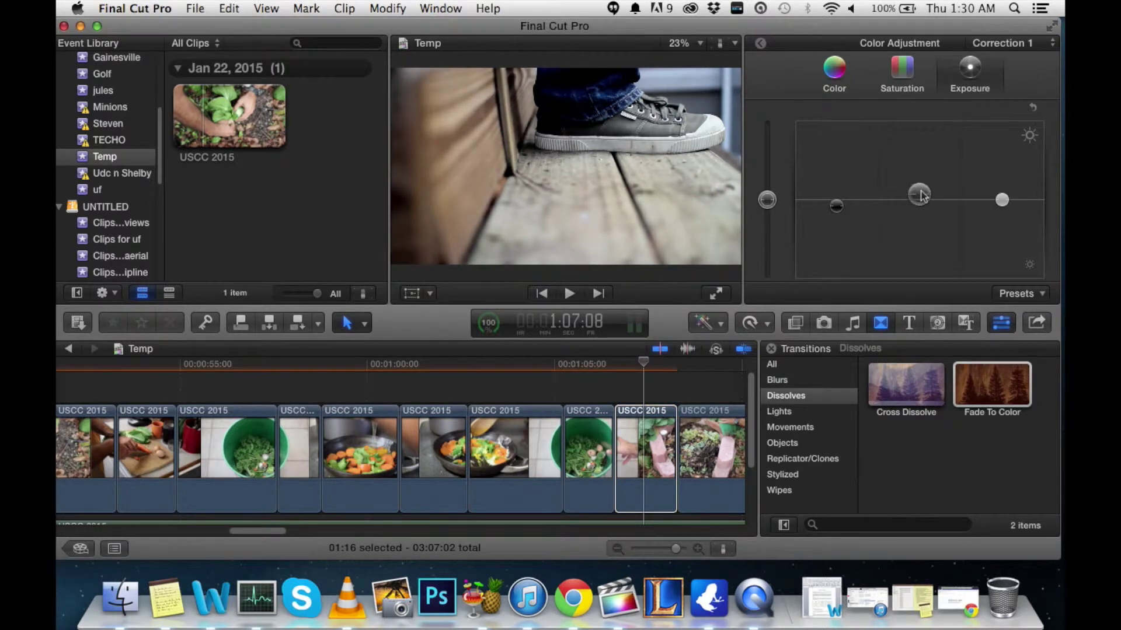
click(1003, 200)
drag(1003, 206, 1004, 211)
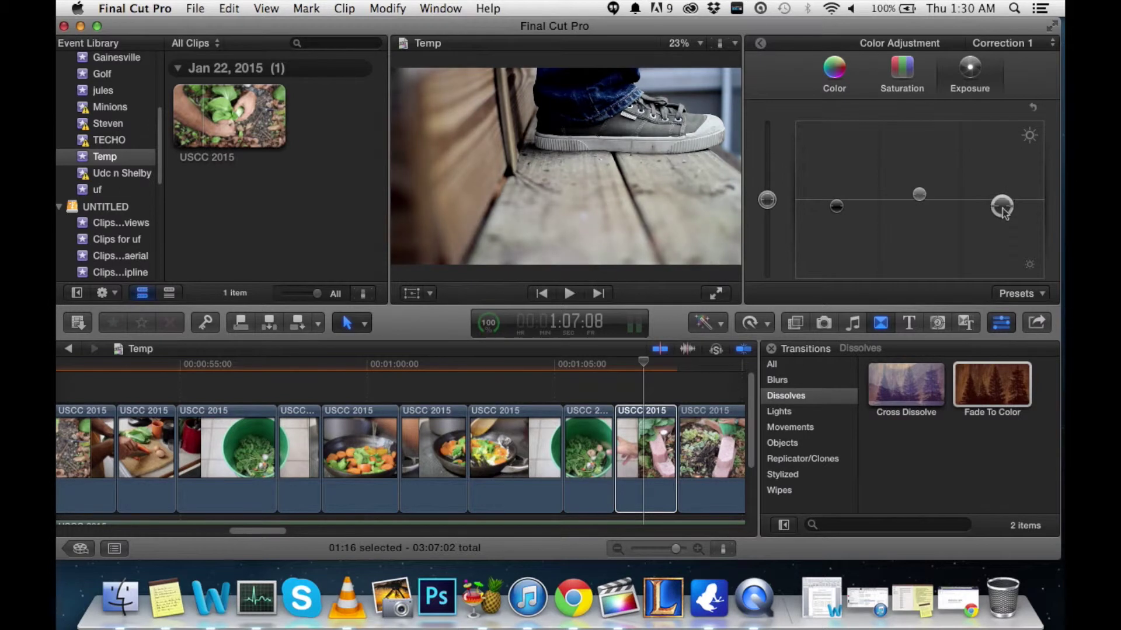
click(919, 93)
drag(767, 201, 772, 184)
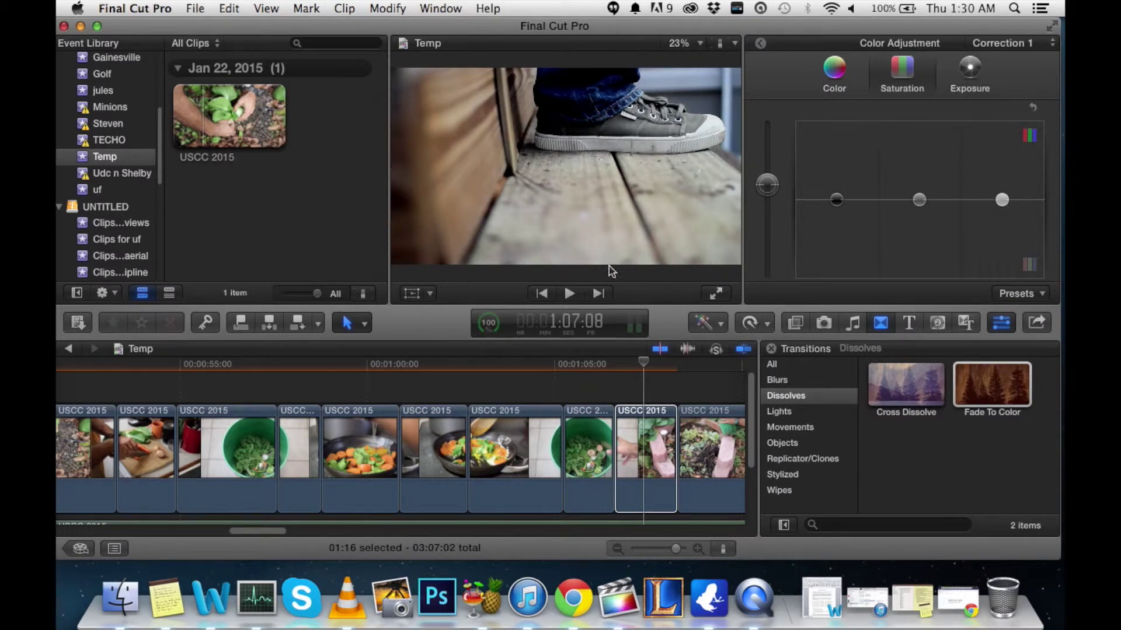
On the compost bed clip at 1:09:21, lower the shadows and highlights exposure slightly, raise the midtones, and increase overall saturation moderately
scroll(525, 443, right, 5)
click(561, 450)
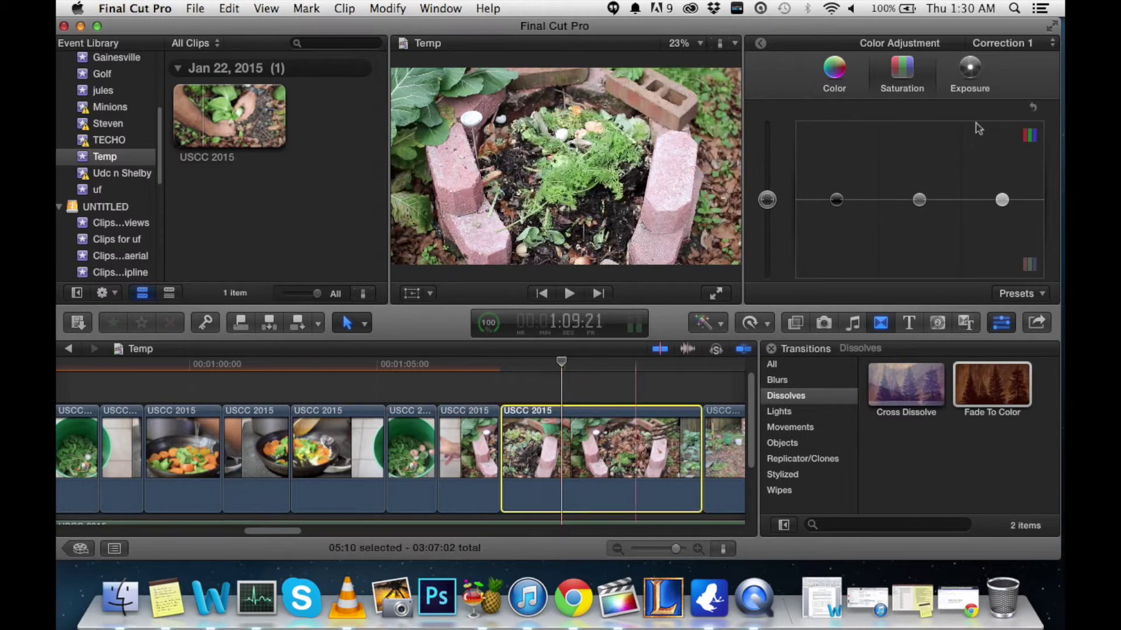
click(969, 82)
drag(836, 200, 836, 207)
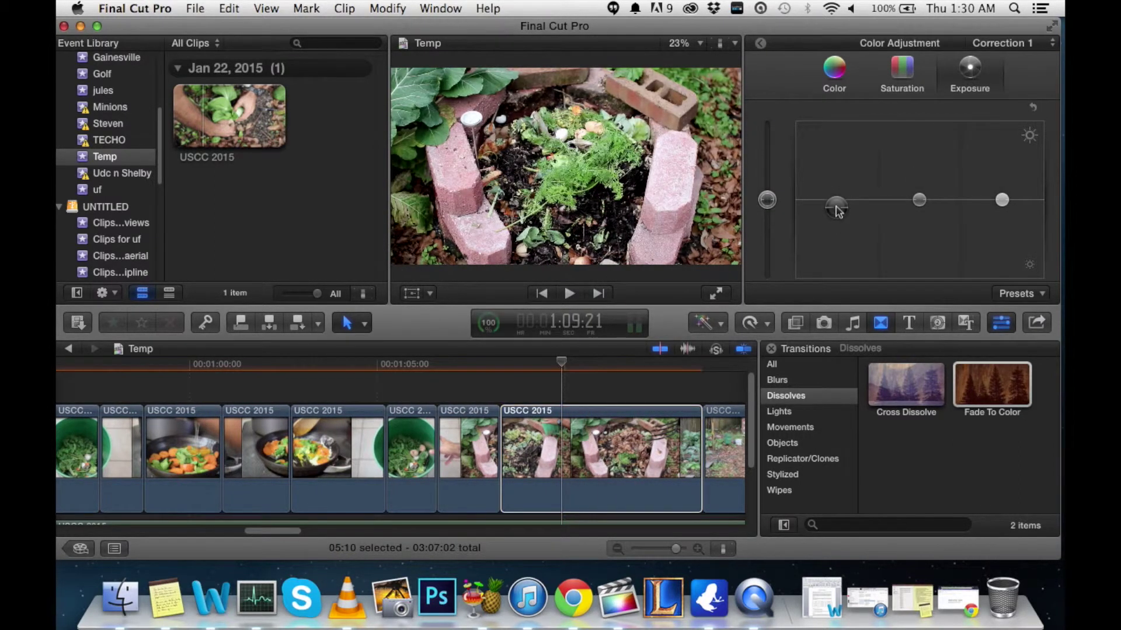
drag(922, 200, 921, 195)
drag(1000, 199, 1002, 207)
click(918, 94)
drag(766, 201, 764, 187)
Recheck the compost bed clip at 1:11:01, lowering its shadows exposure further and slightly reducing its overall saturation
click(655, 415)
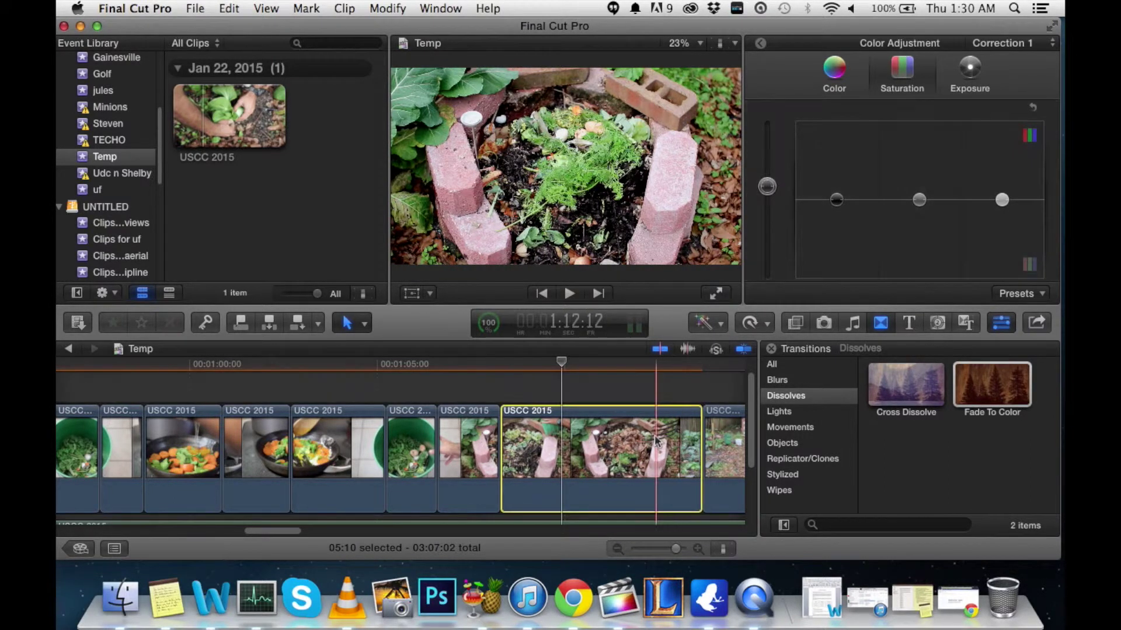
scroll(656, 416, right, 1)
scroll(648, 408, right, 3)
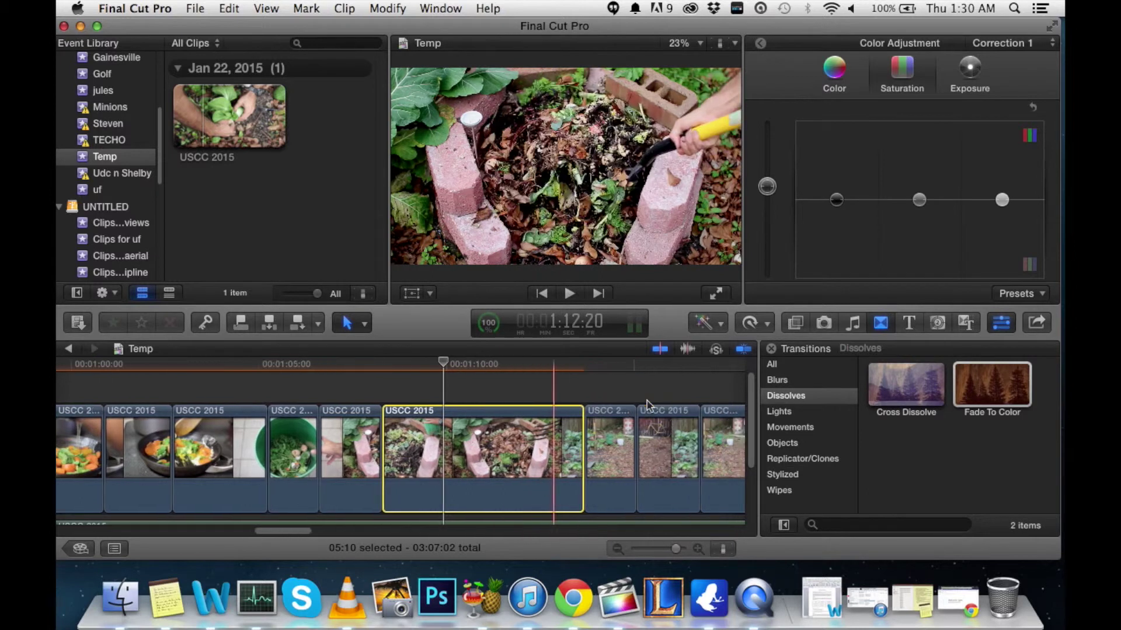
click(969, 69)
click(487, 387)
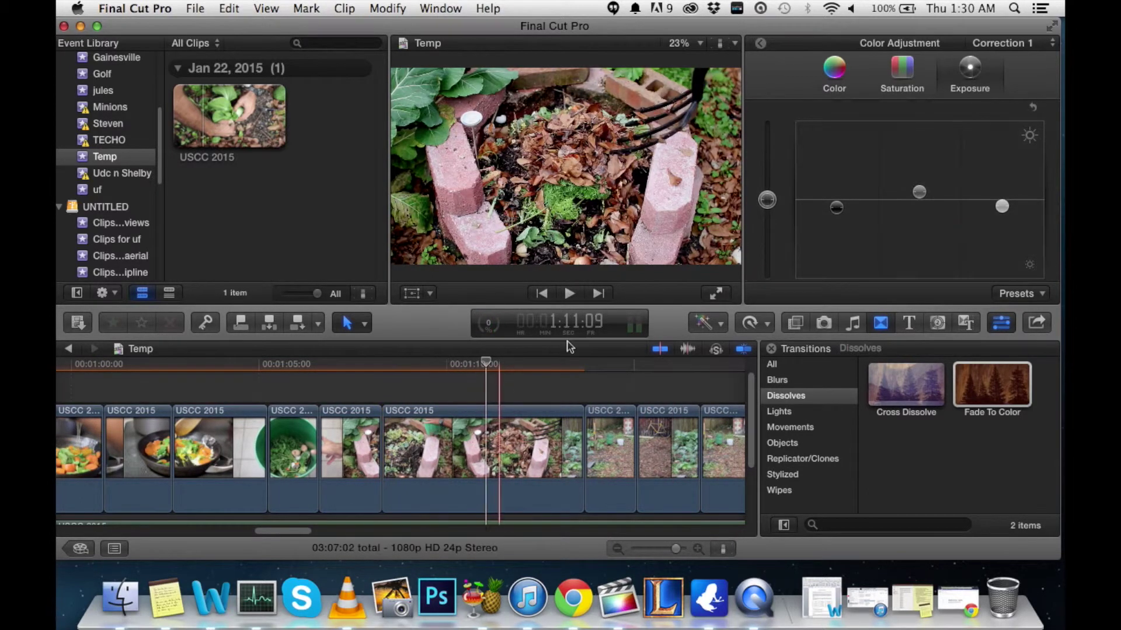
drag(836, 207, 838, 225)
click(925, 77)
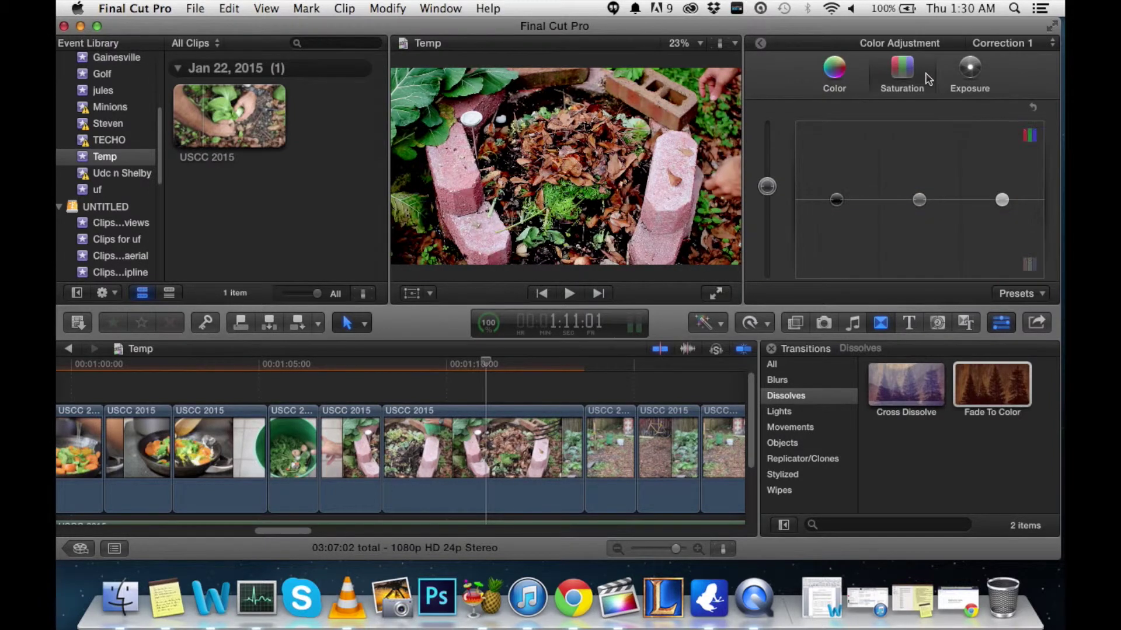
On the garden clip at 1:14:09, lower the shadows exposure, raise the midtones, slightly lower the highlights, and bring up its saturation adjustment
click(610, 388)
key(c)
click(970, 73)
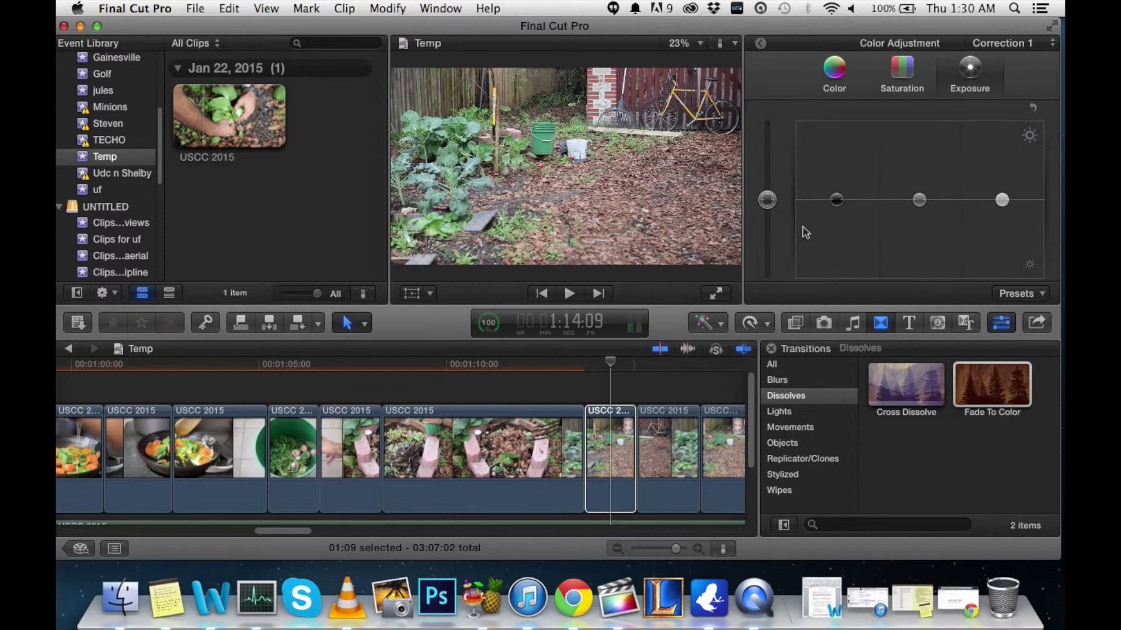
drag(841, 201, 843, 208)
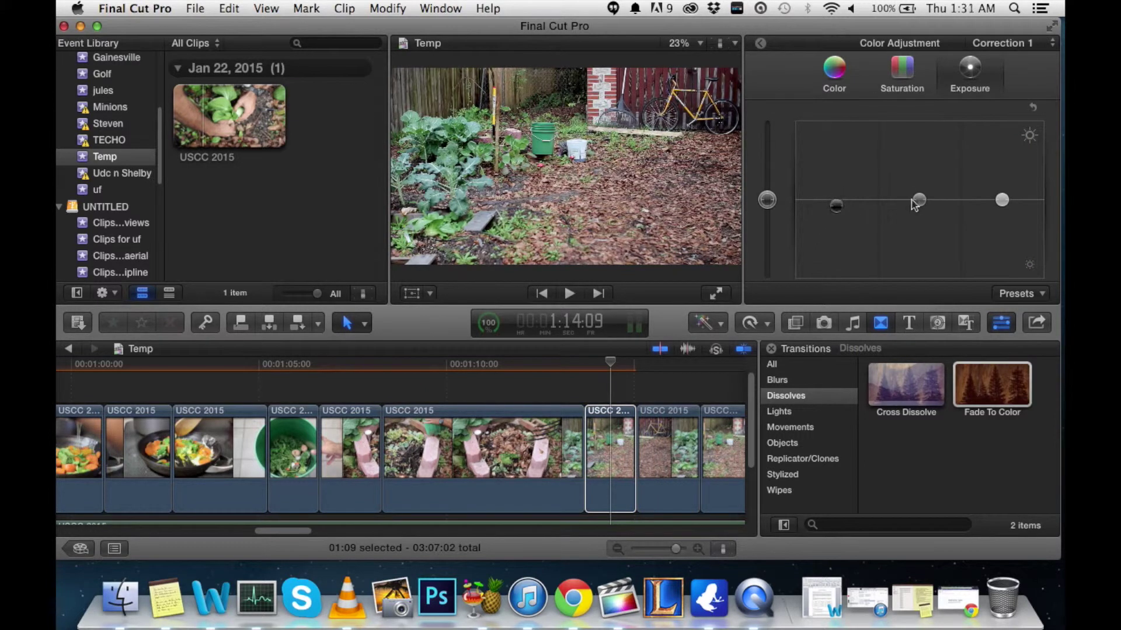
drag(915, 202, 919, 194)
drag(1003, 202, 1004, 205)
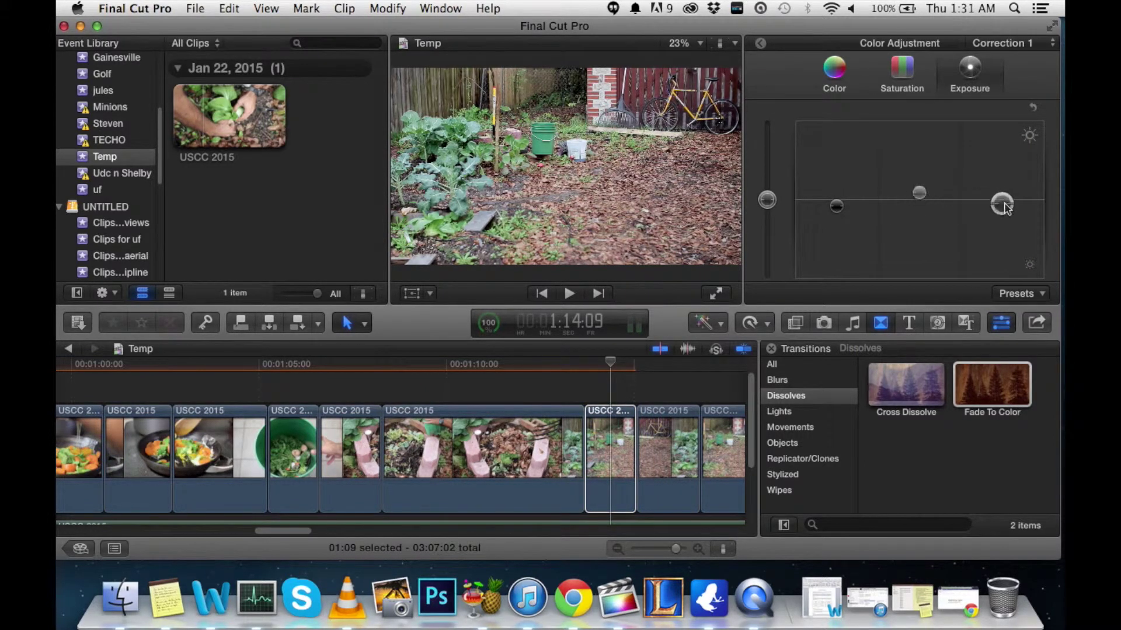
click(900, 81)
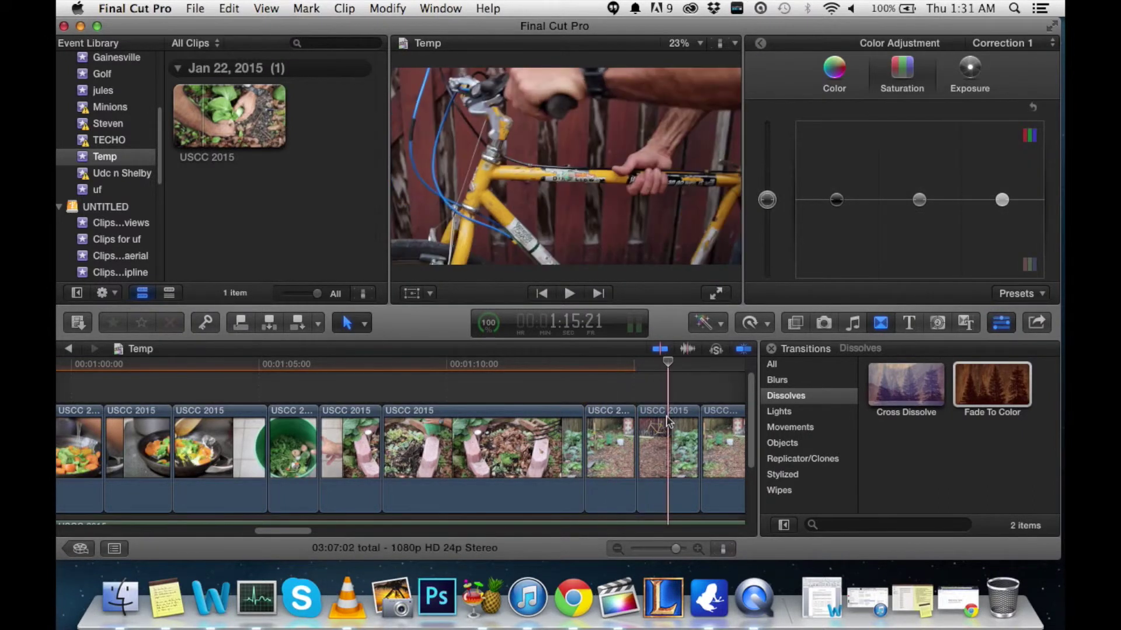
On the clip of hands gripping the yellow bicycle at 1:15:21, slightly lower the shadows exposure, raise the midtones, and slightly increase overall saturation
click(668, 450)
click(970, 69)
drag(838, 203, 840, 209)
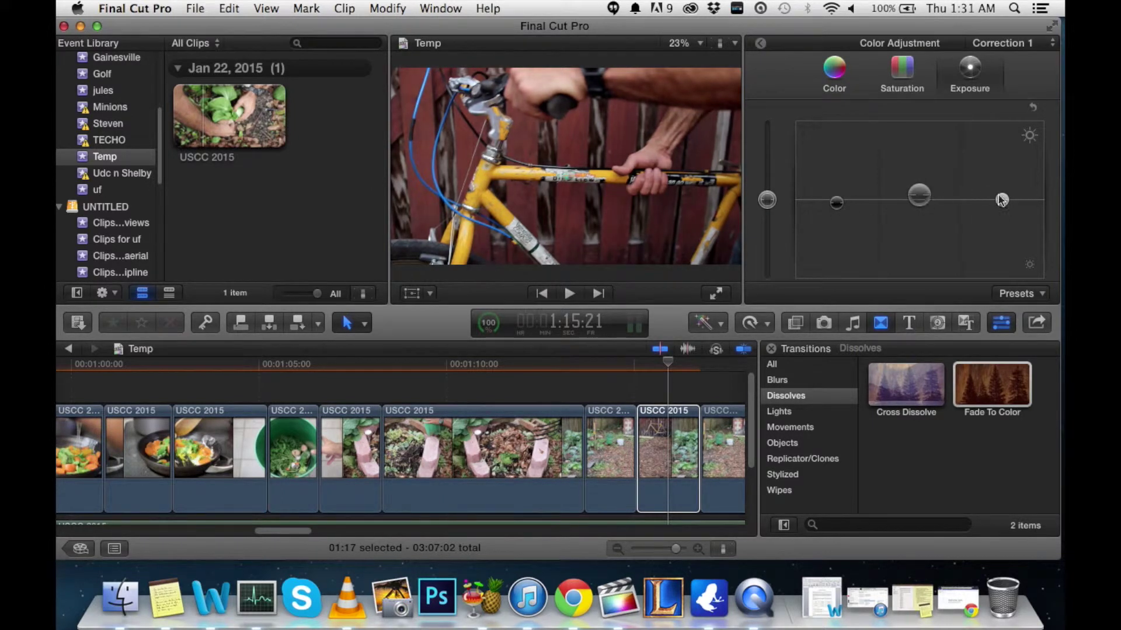
click(902, 69)
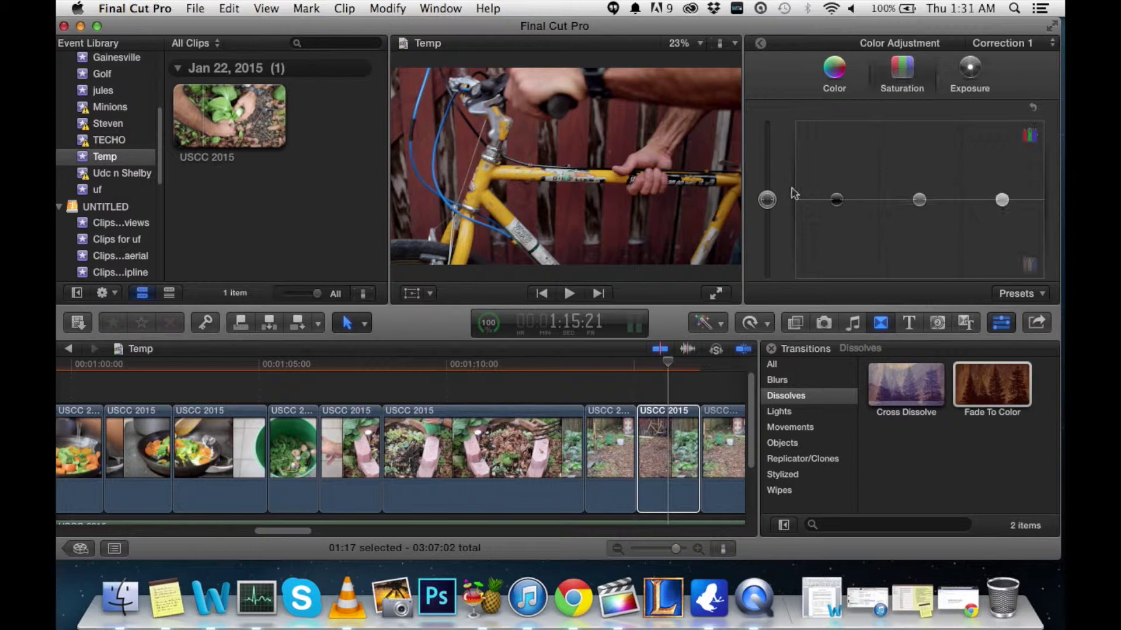
drag(771, 192, 771, 195)
click(667, 432)
On the bicycle-walking clip at 1:18:05, slightly lower the shadows and highlights exposure, raise the midtones, and slightly increase overall saturation
scroll(622, 408, right, 3)
click(581, 385)
click(594, 431)
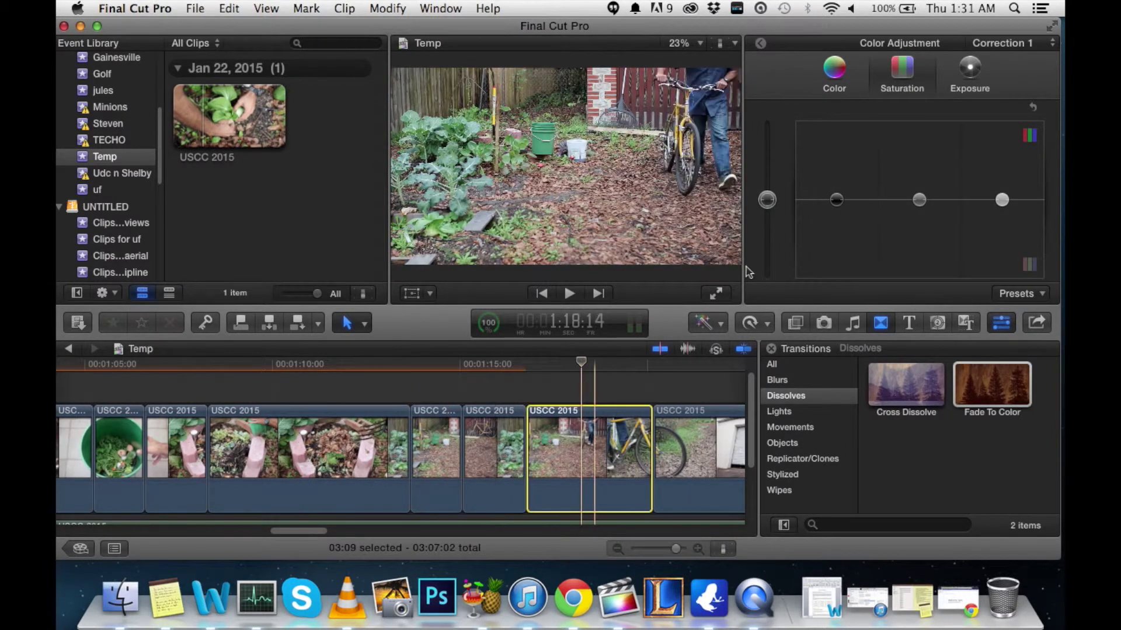
click(971, 68)
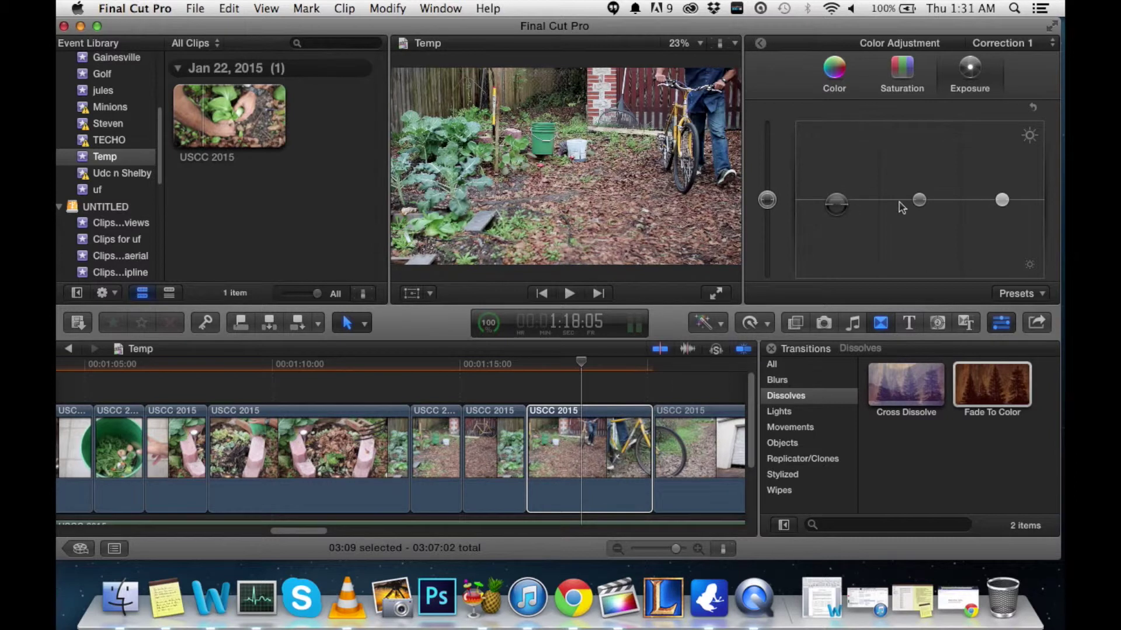
drag(919, 199, 920, 191)
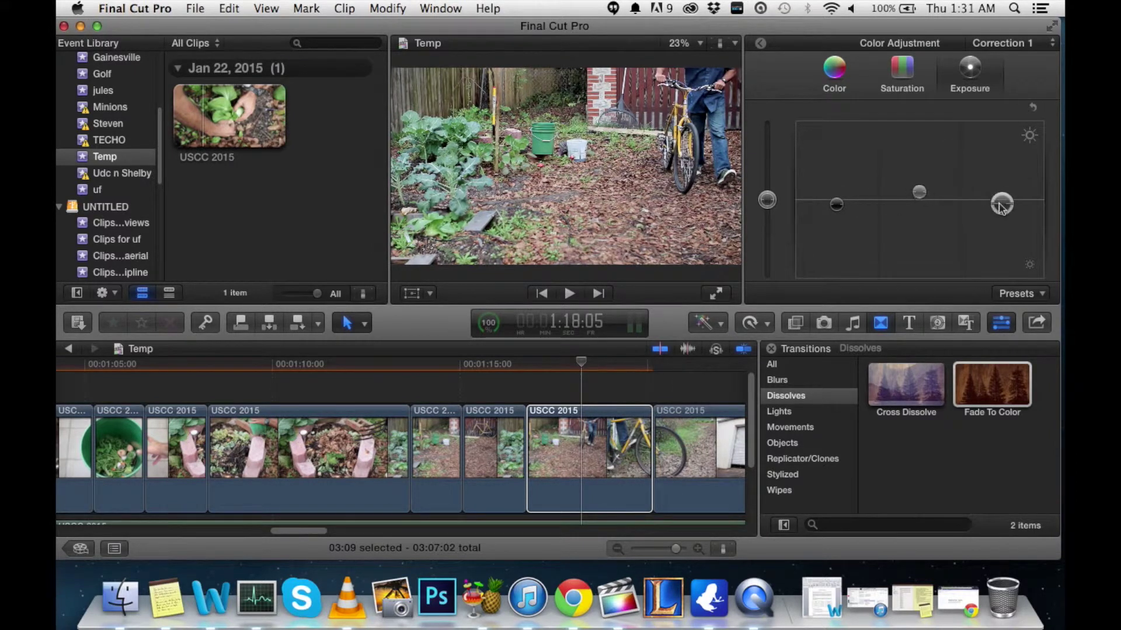
click(901, 68)
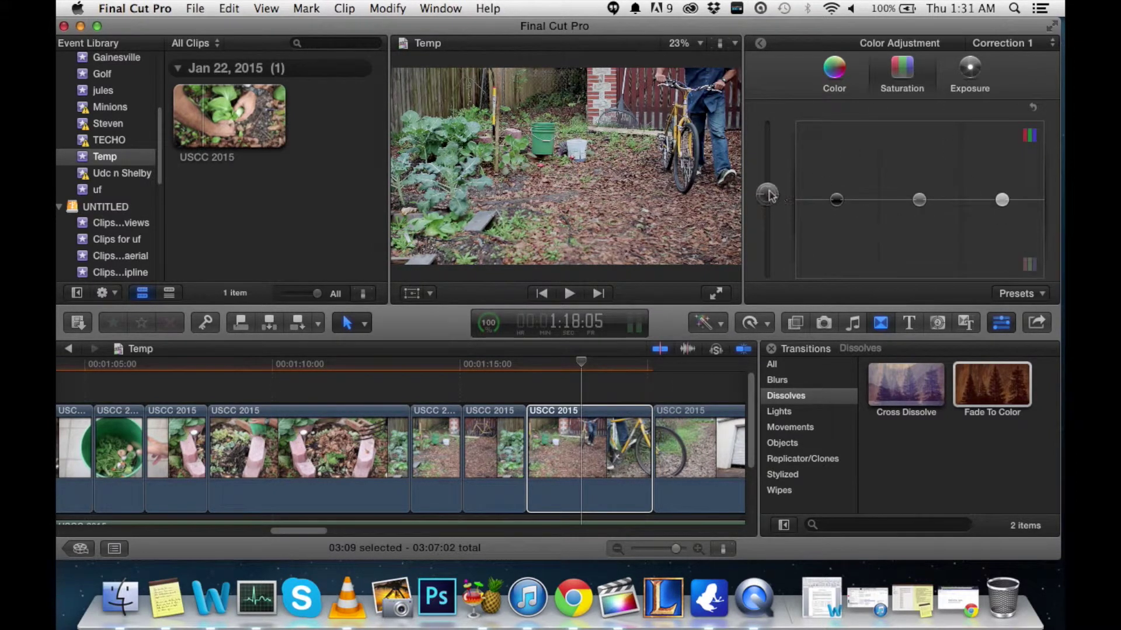
On the bicycle wheel clip at 1:21:09, redo the shadows exposure adjustment, lowering the shadows noticeably
key(space)
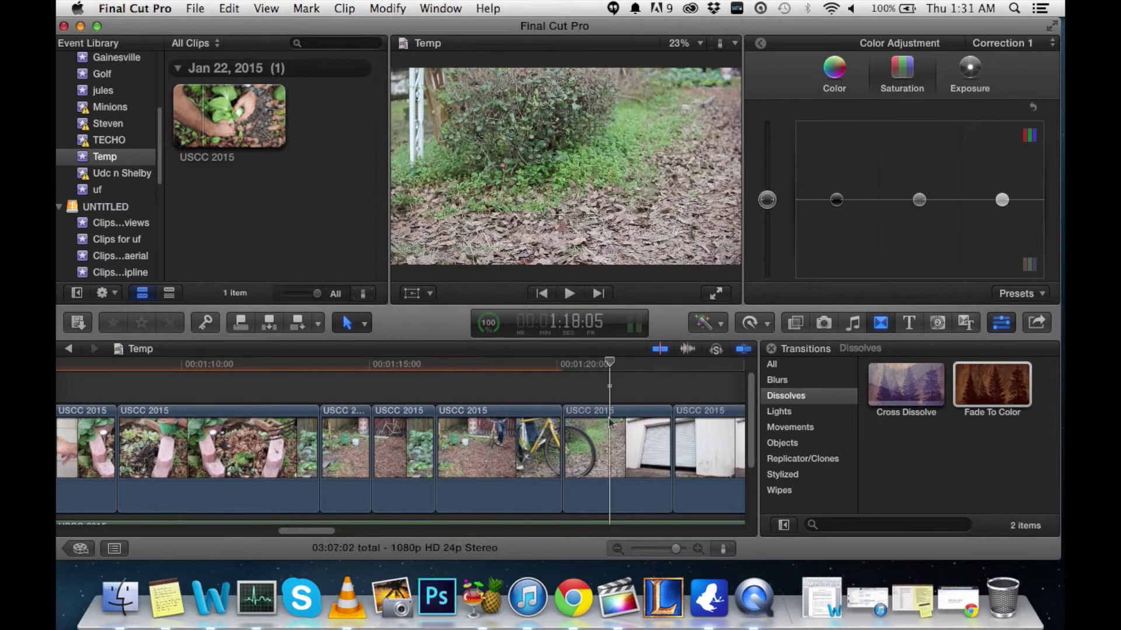
click(969, 69)
drag(837, 200, 839, 214)
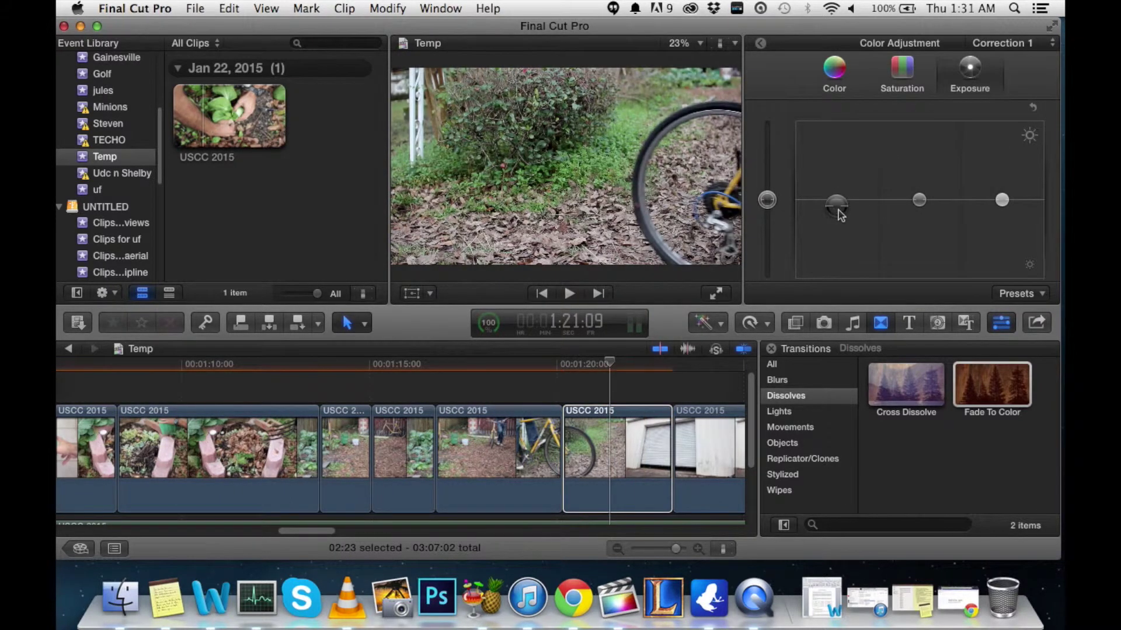
key(super+z)
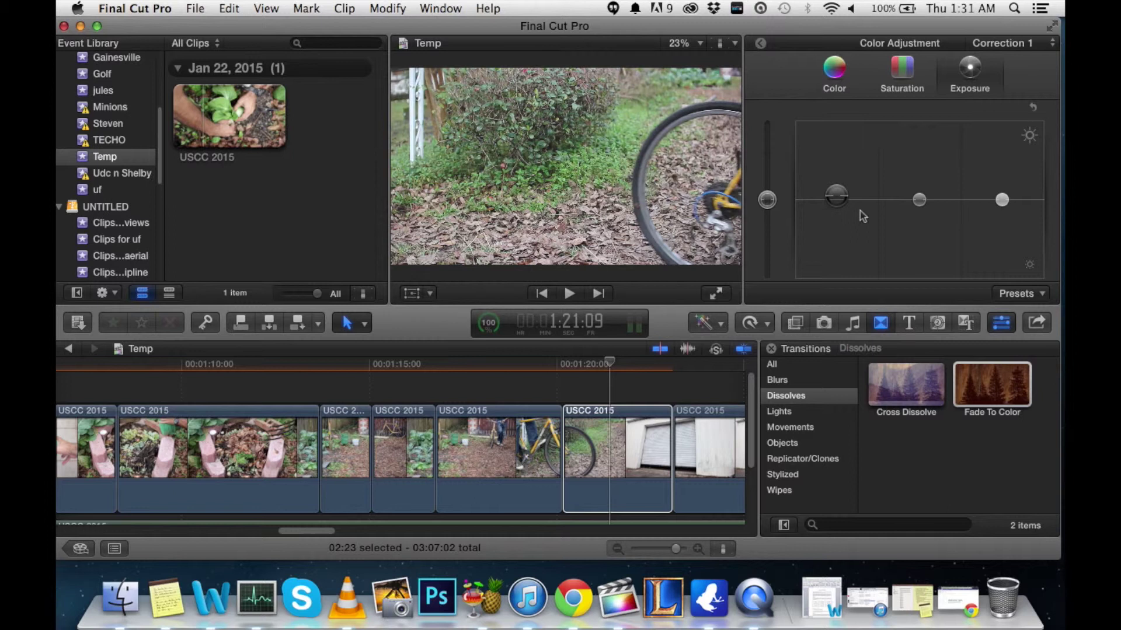
drag(837, 199, 839, 223)
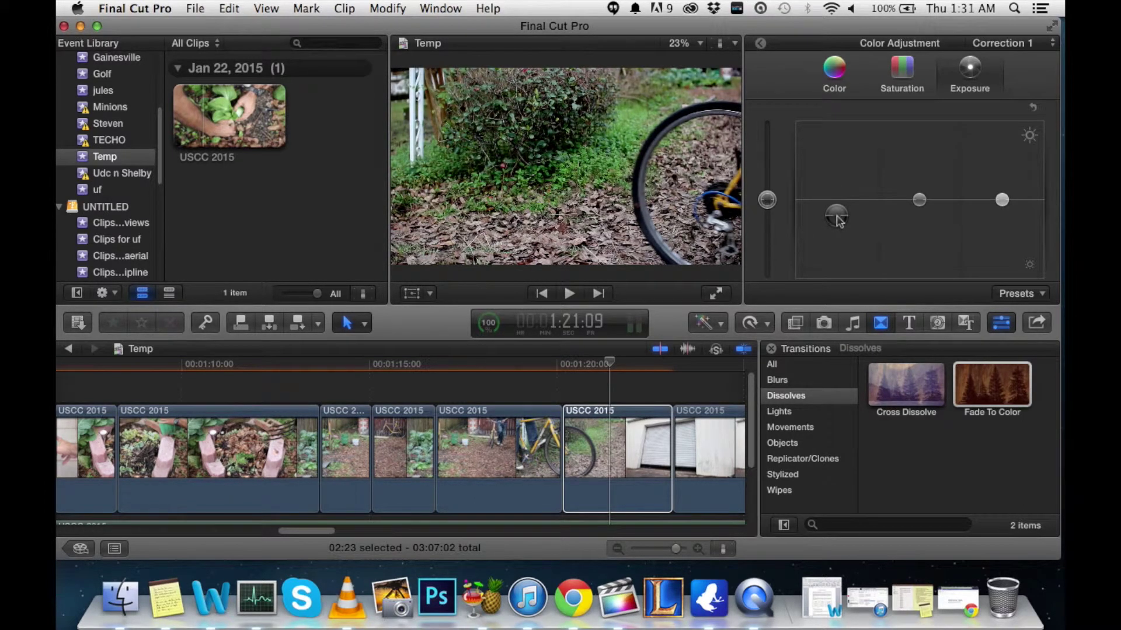